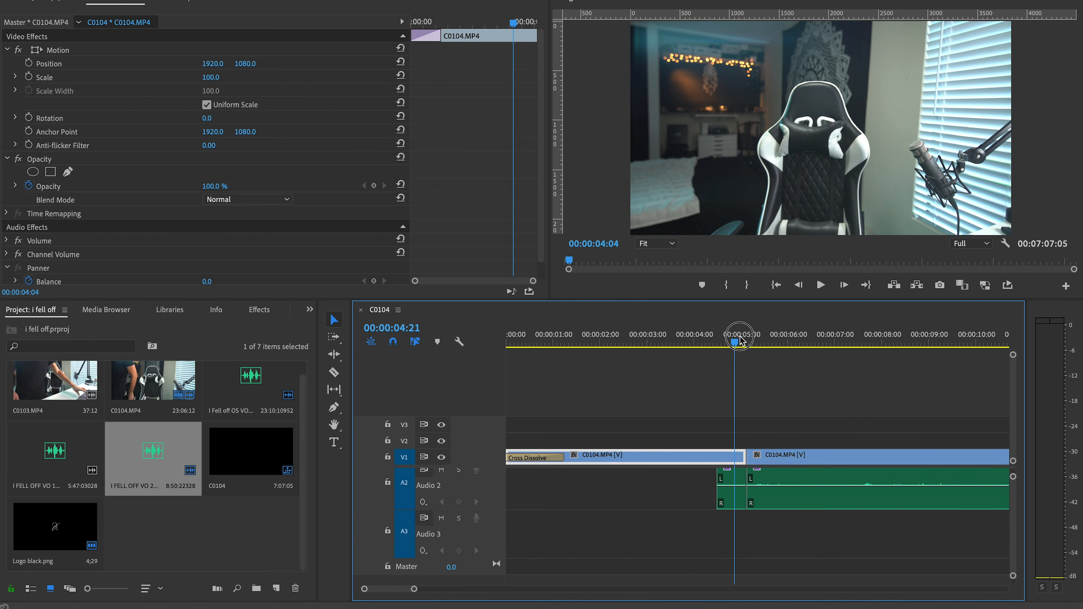
Examine frame by frame the cut between the empty-chair clip and the clip that follows it, around 00:00:05:02
{"action": "left_click_drag", "start_coordinate": [740, 337], "coordinate": [764, 340]}
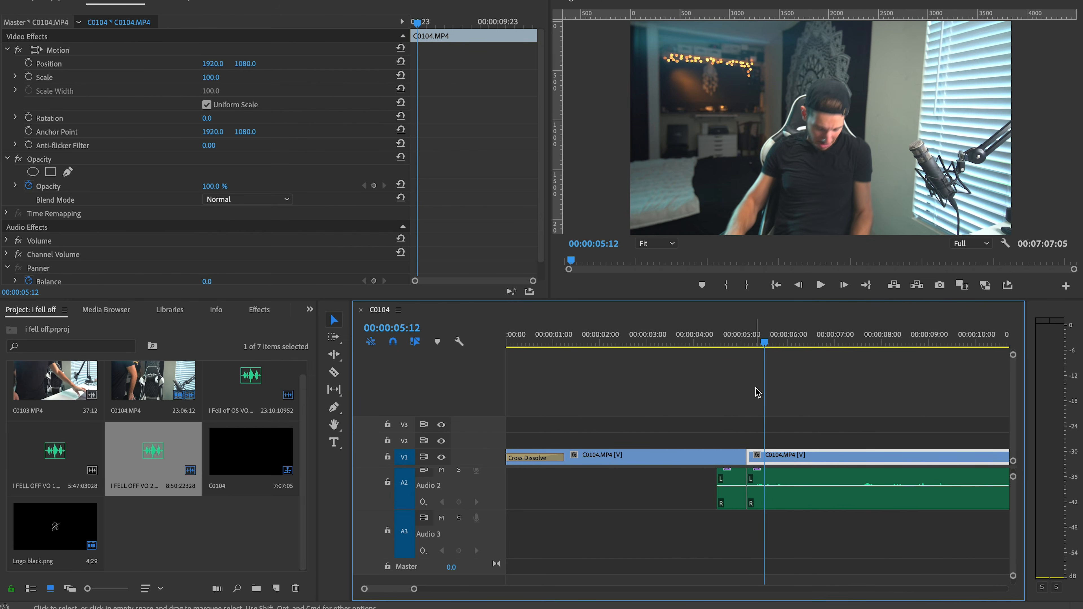
{"action": "scroll", "coordinate": [754, 388], "scroll_direction": "right", "scroll_amount": 3}
{"action": "scroll", "coordinate": [664, 433], "scroll_direction": "up", "scroll_amount": 5}
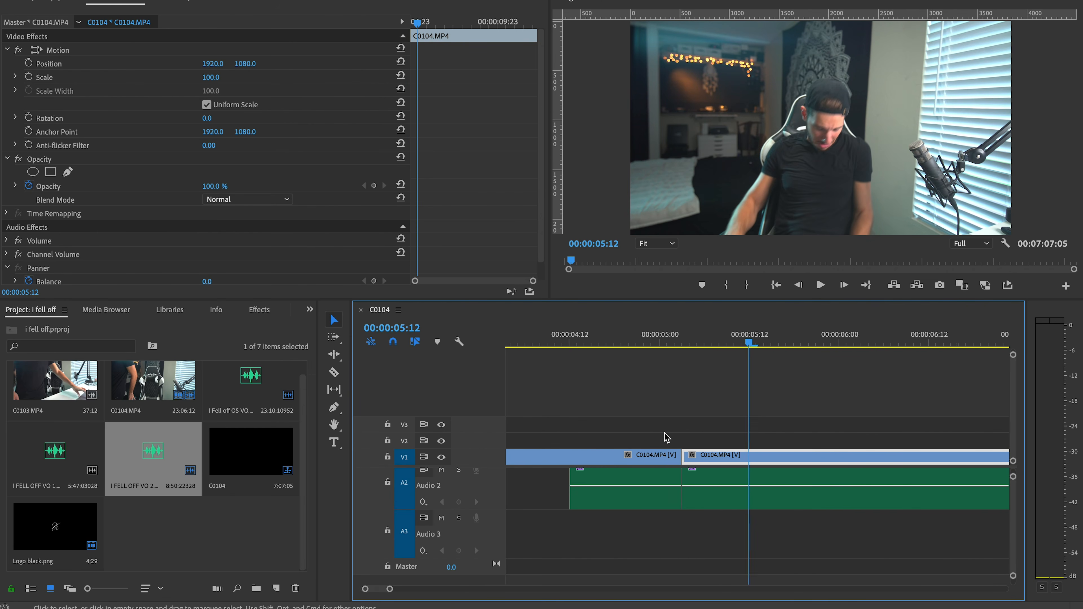
{"action": "scroll", "coordinate": [666, 437], "scroll_direction": "up", "scroll_amount": 3}
{"action": "left_click", "coordinate": [696, 332]}
{"action": "key", "text": "Right"}
{"action": "key", "text": "Right"}
{"action": "key", "text": "Left"}
{"action": "key", "text": "Left"}
{"action": "scroll", "coordinate": [703, 410], "scroll_direction": "down", "scroll_amount": 5}
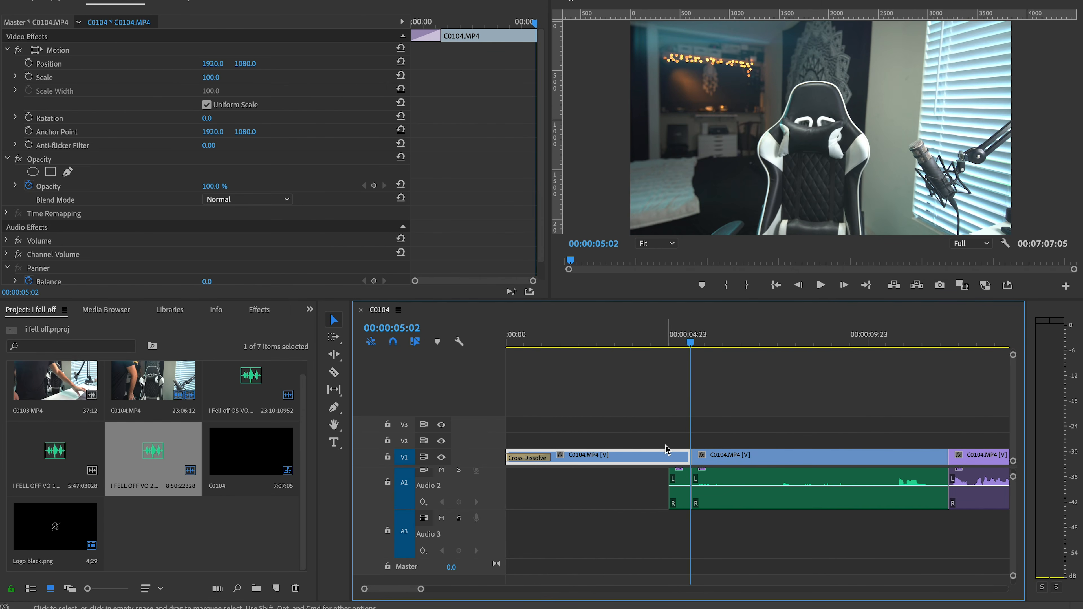
Replace the two adjoining C0104.MP4 clips on V2 with a linked After Effects composition
{"action": "left_click_drag", "start_coordinate": [656, 434], "coordinate": [731, 457]}
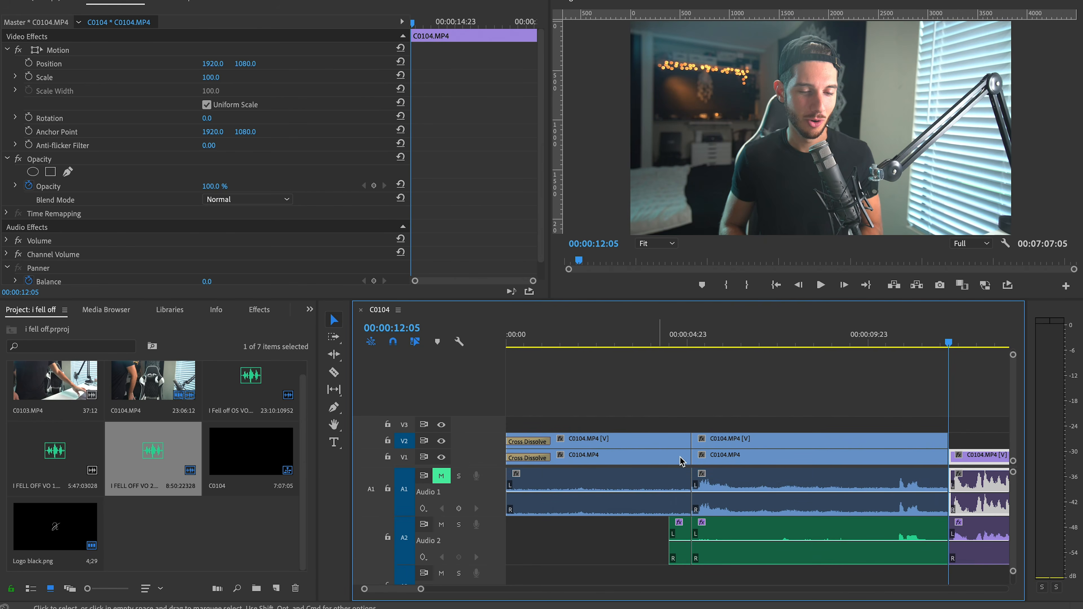
{"action": "left_click", "coordinate": [725, 450]}
{"action": "right_click", "coordinate": [738, 441]}
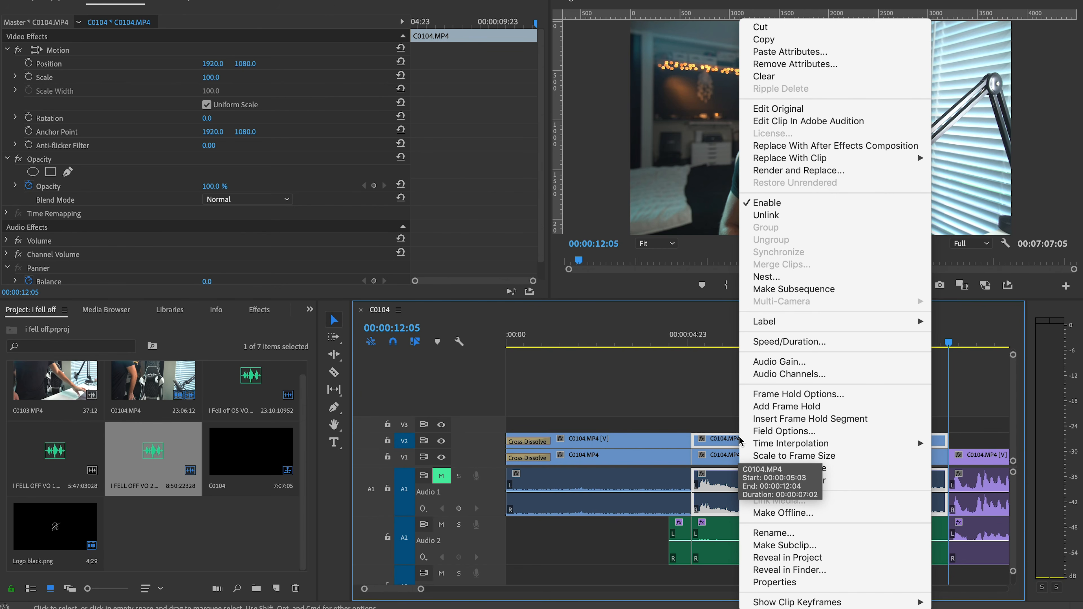
{"action": "left_click", "coordinate": [686, 426]}
{"action": "left_click_drag", "start_coordinate": [662, 423], "coordinate": [708, 442]}
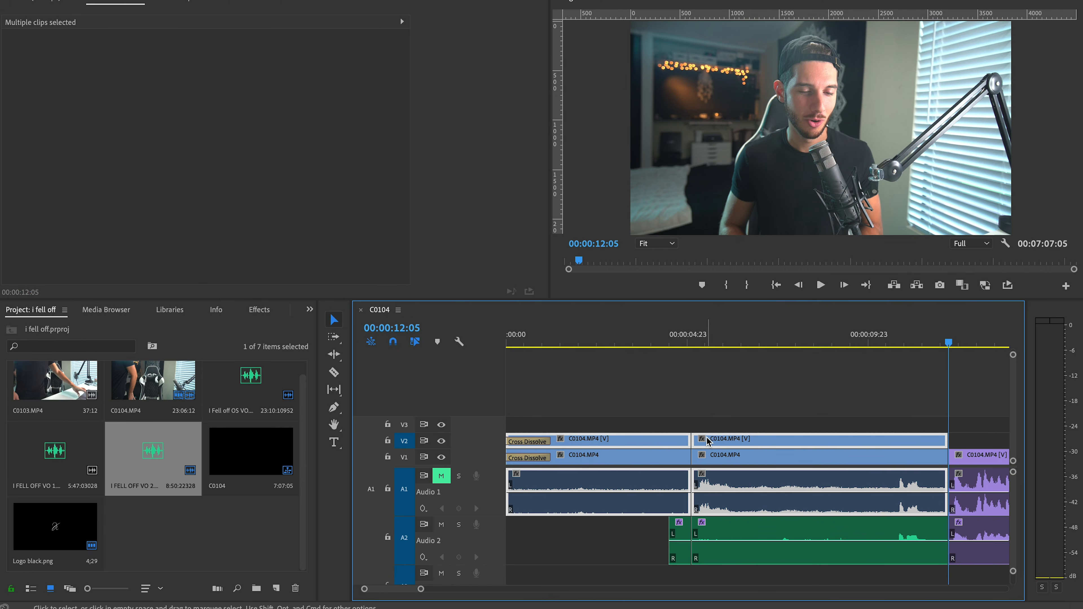
{"action": "right_click", "coordinate": [709, 441]}
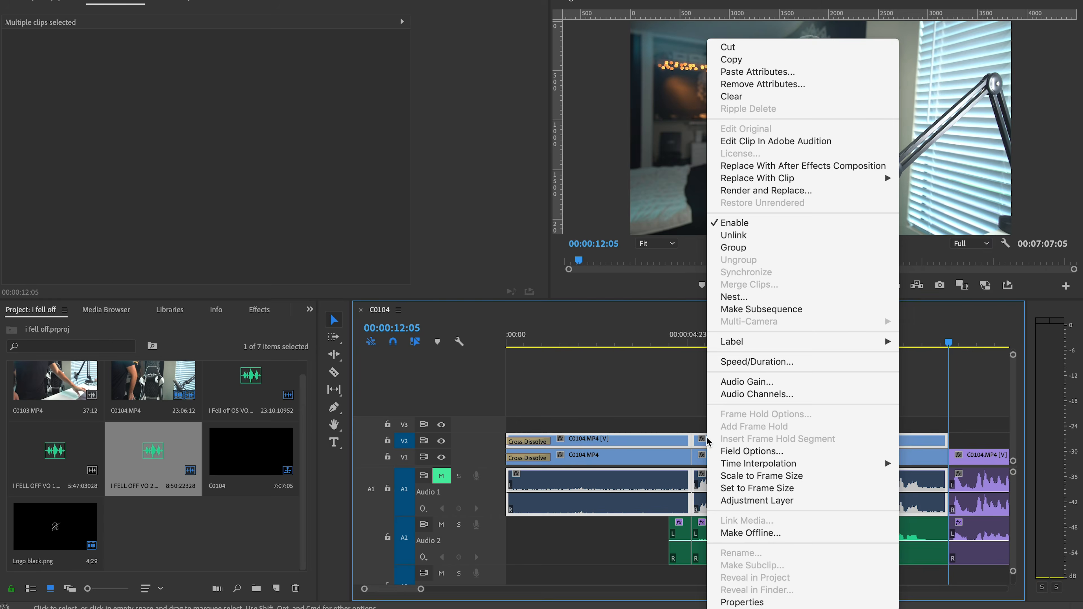
{"action": "left_click", "coordinate": [766, 170]}
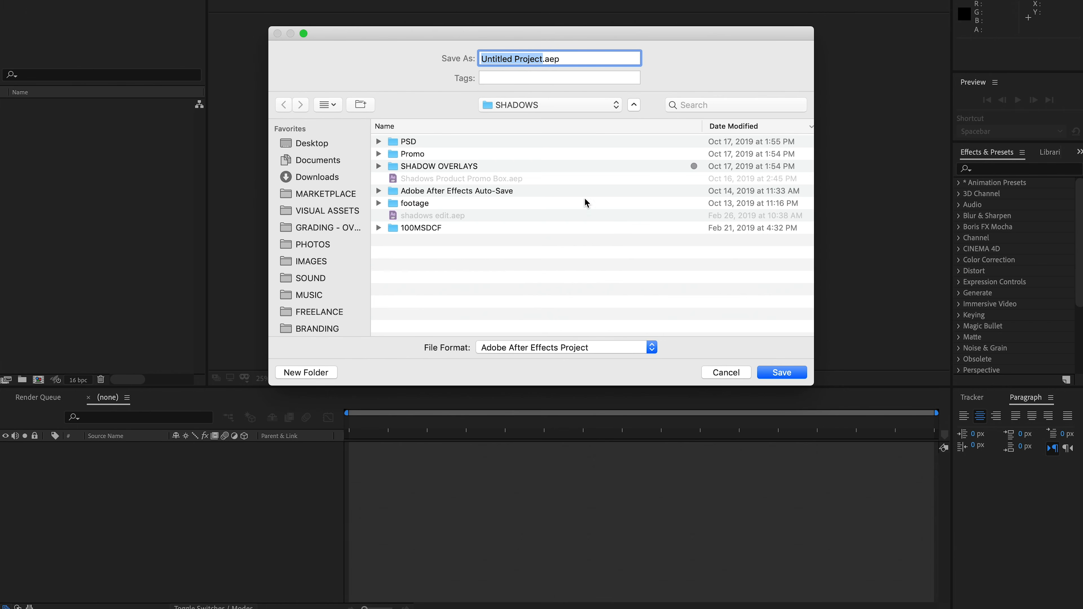
Save the new After Effects project in the TUT folder, giving it a name that starts with "i fell"
{"action": "left_click", "coordinate": [528, 106]}
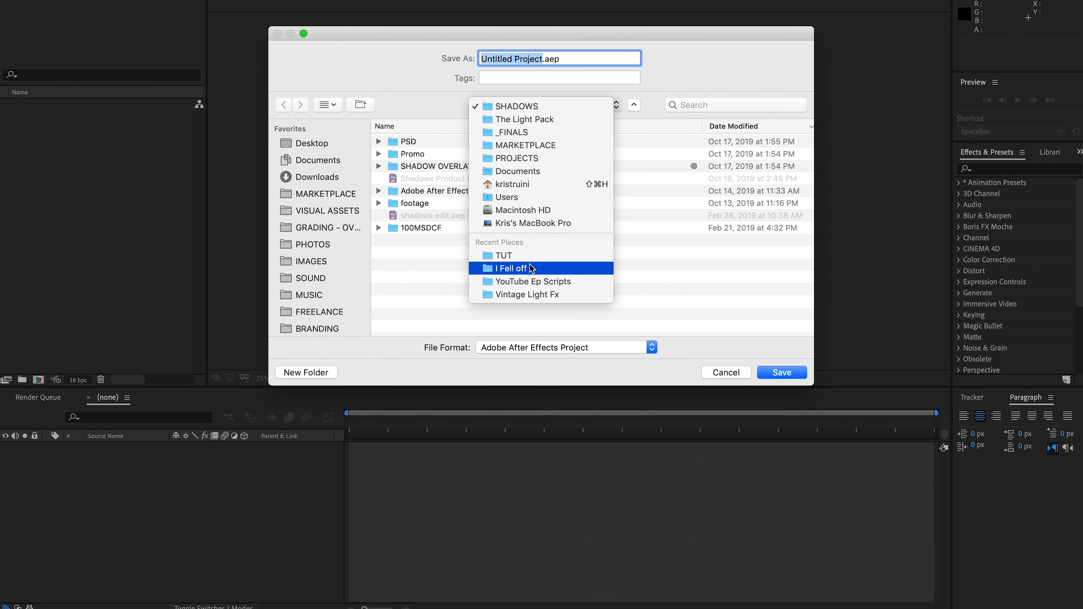
{"action": "left_click", "coordinate": [530, 256]}
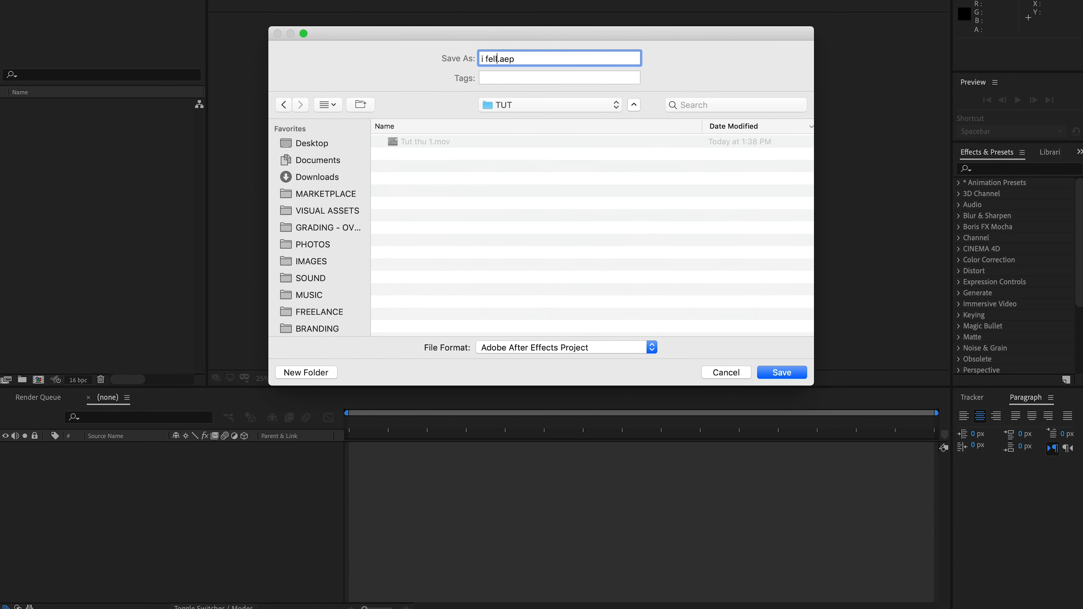
{"action": "key", "text": "Return"}
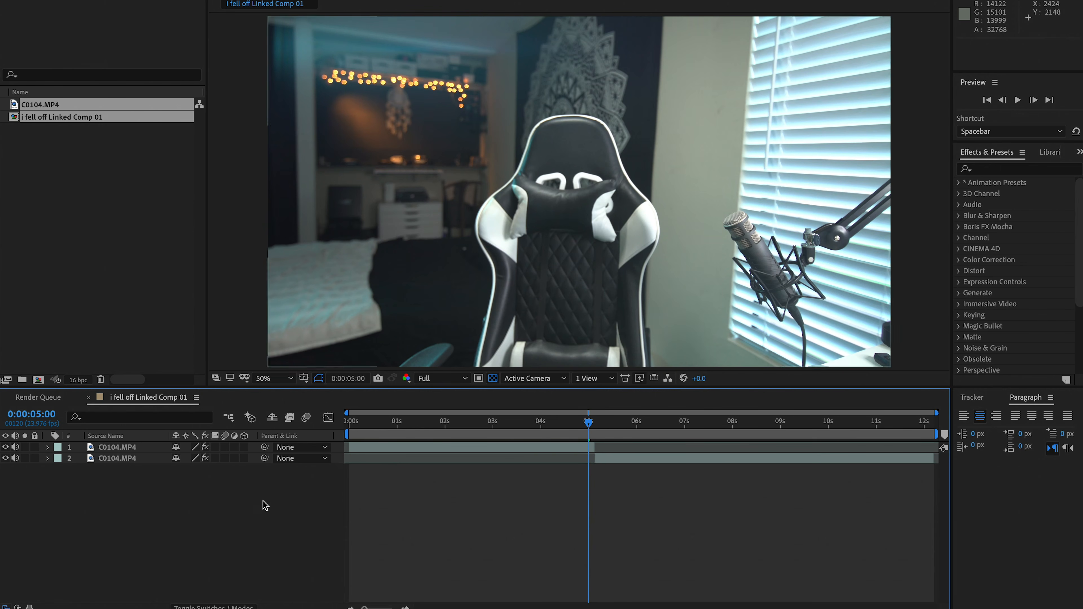
Import IMG_5178.JPG from the Downloads folder and create a new composition from it
{"action": "mouse_move", "coordinate": [85, 597]}
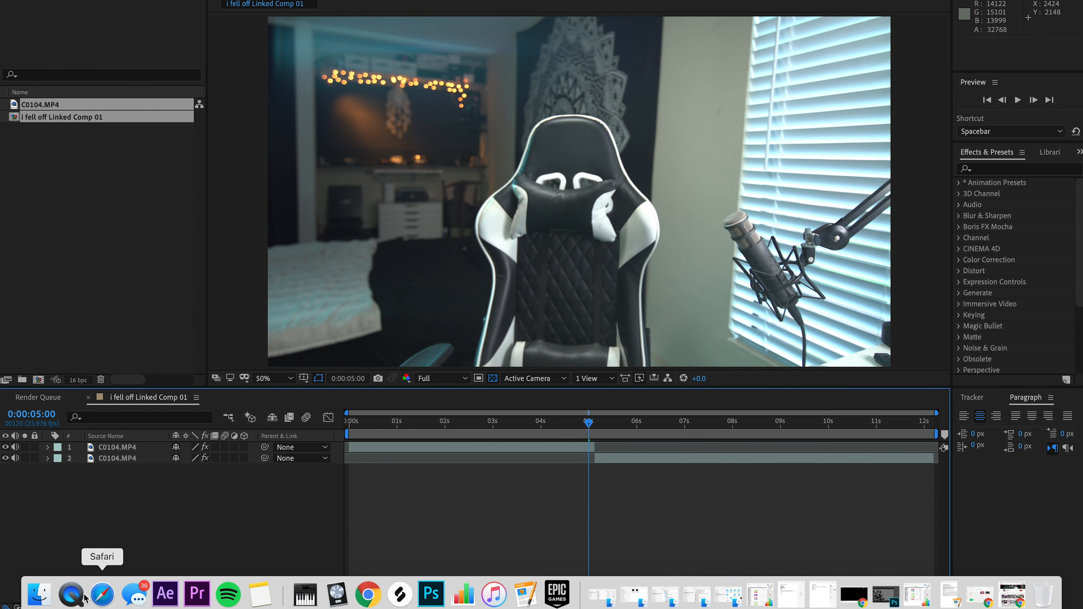
{"action": "left_click", "coordinate": [39, 595]}
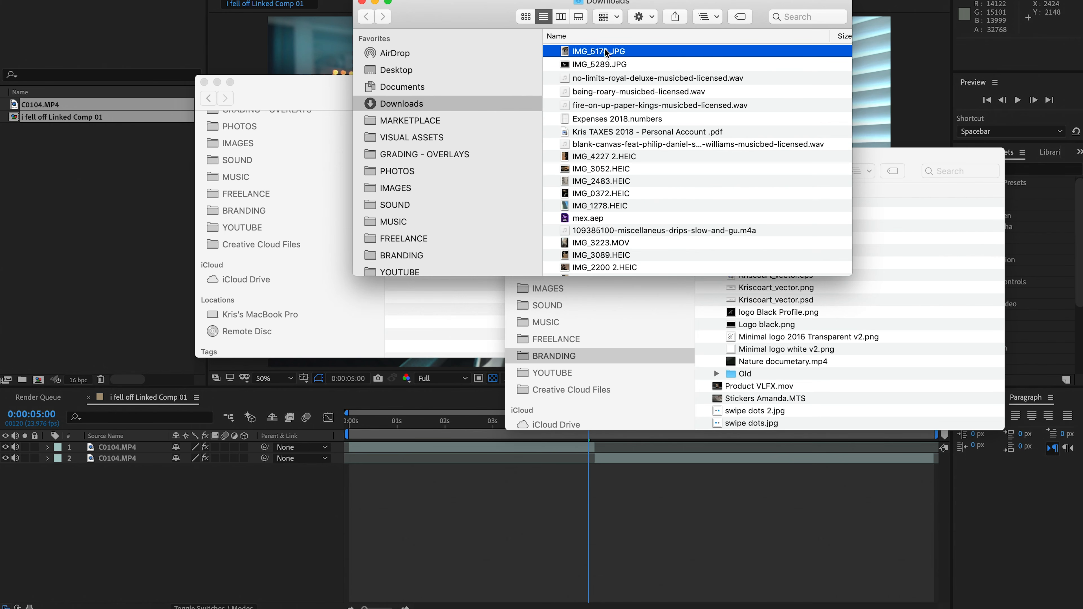
{"action": "left_click_drag", "start_coordinate": [605, 52], "coordinate": [115, 33]}
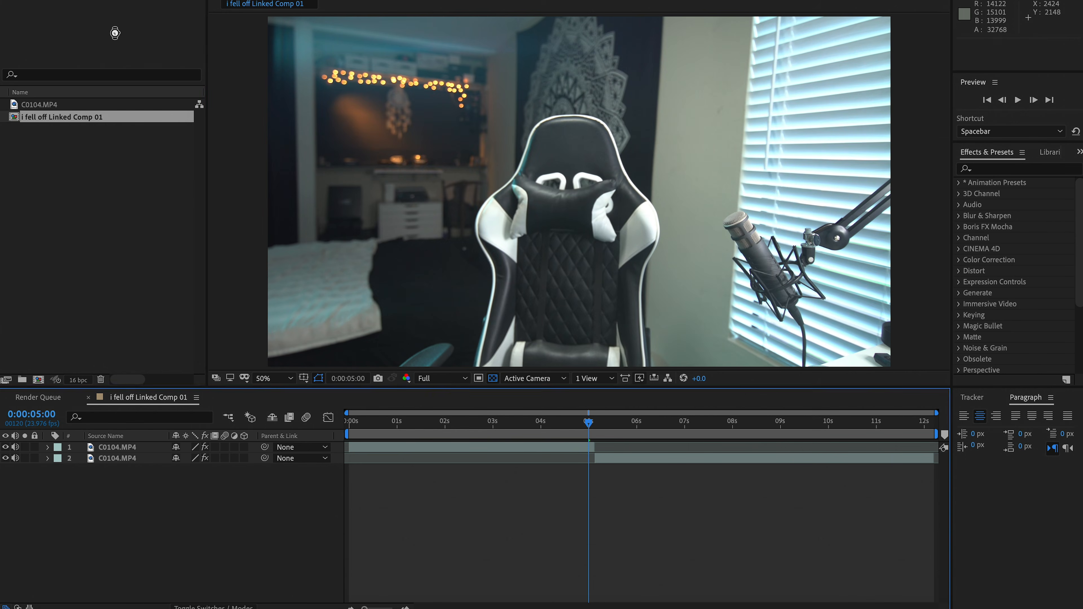
{"action": "left_click_drag", "start_coordinate": [44, 135], "coordinate": [38, 381]}
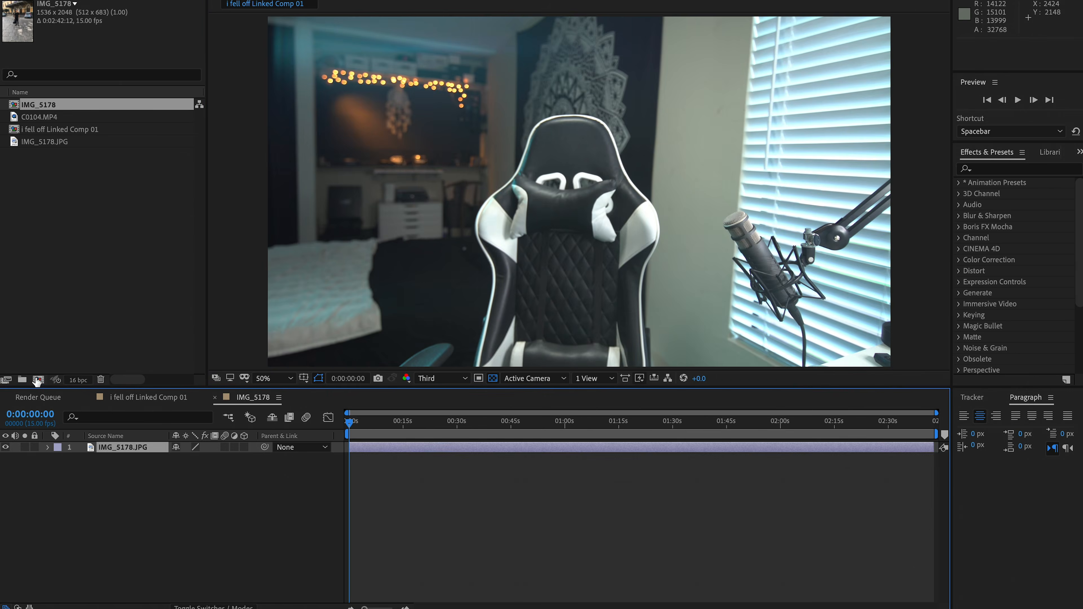
Scale the photo layer in the IMG_5178 composition to 509% and reposition it to about 900, 772 to frame the legs
{"action": "key", "text": "s"}
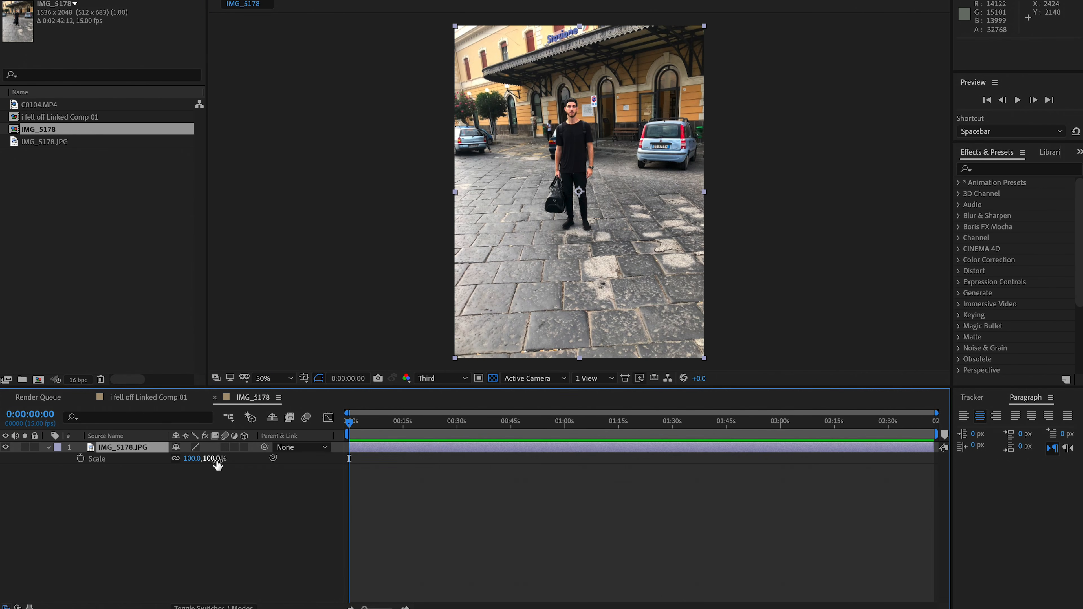
{"action": "left_click", "coordinate": [140, 397]}
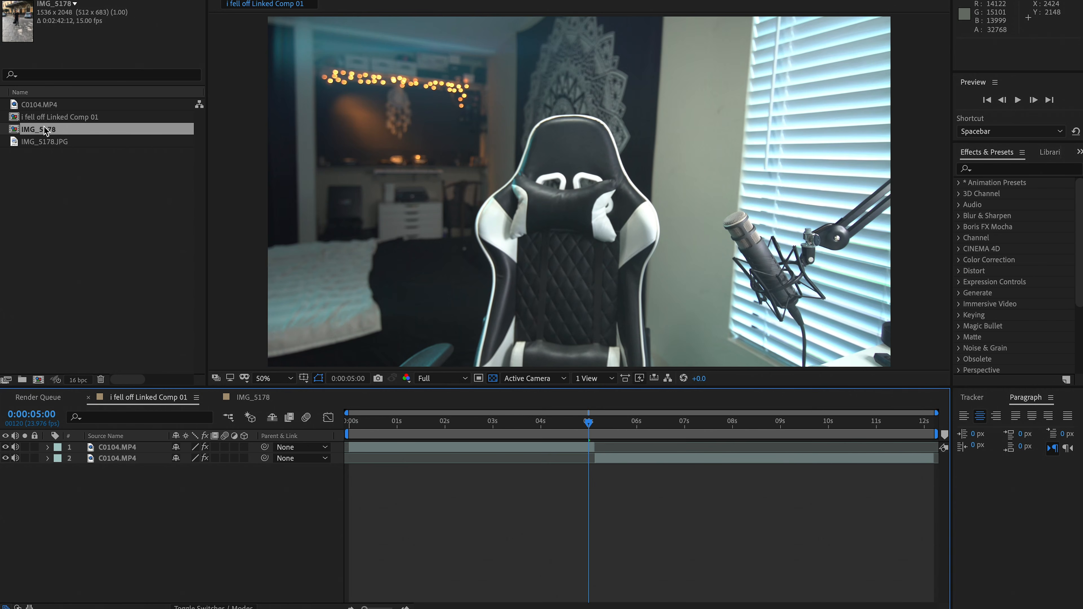
{"action": "left_click", "coordinate": [230, 397]}
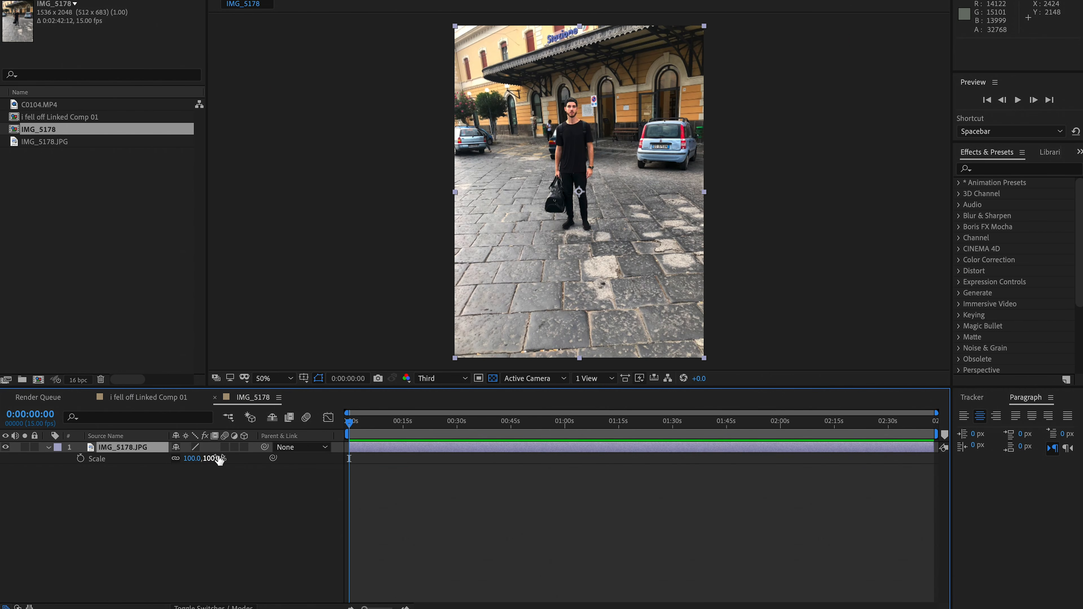
{"action": "left_click_drag", "start_coordinate": [219, 456], "coordinate": [469, 441]}
{"action": "left_click_drag", "start_coordinate": [659, 229], "coordinate": [684, 189]}
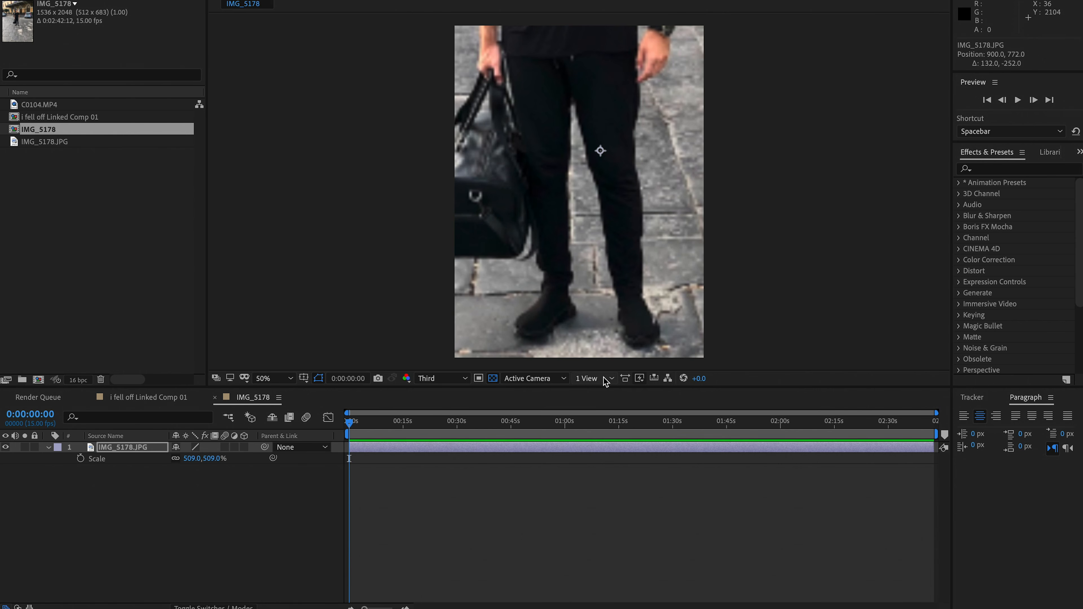
Set the preview resolution to Full and trace a Pen tool mask around the shoe and lower leg beside the bag
{"action": "left_click", "coordinate": [420, 378]}
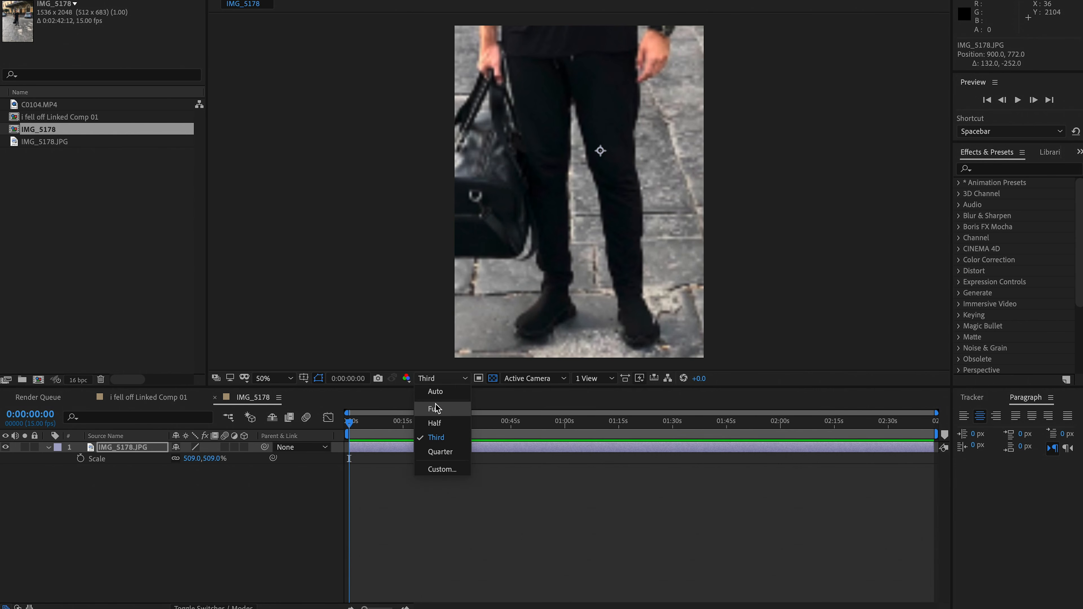
{"action": "left_click", "coordinate": [428, 408]}
{"action": "scroll", "coordinate": [547, 307], "scroll_direction": "up", "scroll_amount": 2}
{"action": "scroll", "coordinate": [548, 307], "scroll_direction": "down", "scroll_amount": 1}
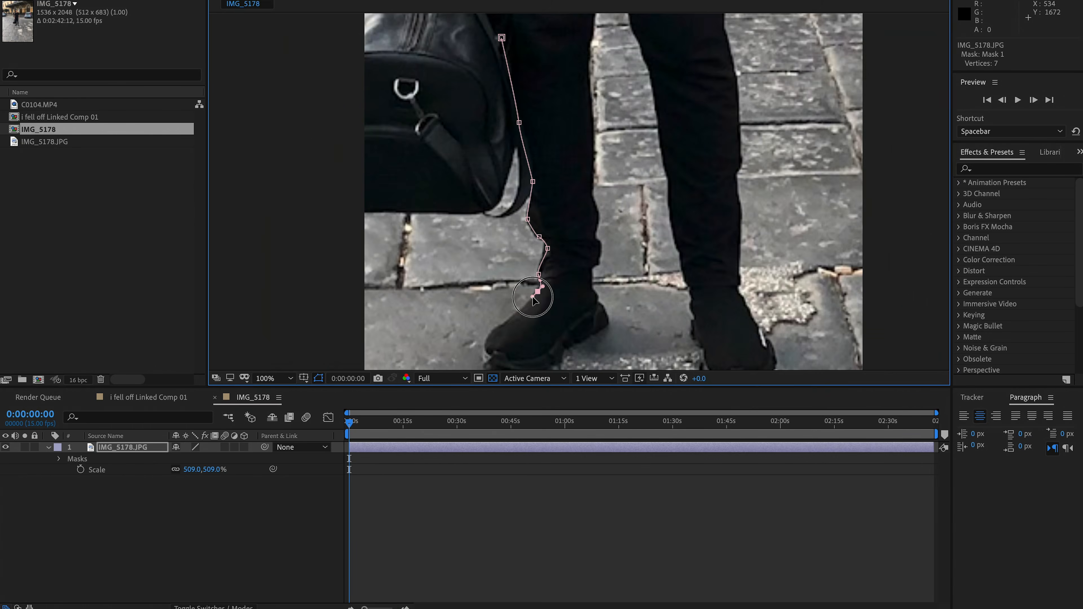
{"action": "scroll", "coordinate": [496, 274], "scroll_direction": "up", "scroll_amount": 1}
{"action": "left_click", "coordinate": [494, 267]}
{"action": "left_click", "coordinate": [481, 315]}
{"action": "left_click", "coordinate": [504, 335]}
{"action": "left_click", "coordinate": [570, 341]}
{"action": "left_click", "coordinate": [630, 324]}
{"action": "left_click", "coordinate": [657, 291]}
{"action": "left_click", "coordinate": [682, 278]}
{"action": "left_click", "coordinate": [730, 247]}
{"action": "left_click", "coordinate": [725, 213]}
{"action": "left_click", "coordinate": [706, 186]}
{"action": "left_click", "coordinate": [698, 139]}
{"action": "left_click", "coordinate": [711, 98]}
{"action": "left_click", "coordinate": [709, 41]}
{"action": "scroll", "coordinate": [633, 91], "scroll_direction": "down", "scroll_amount": 1}
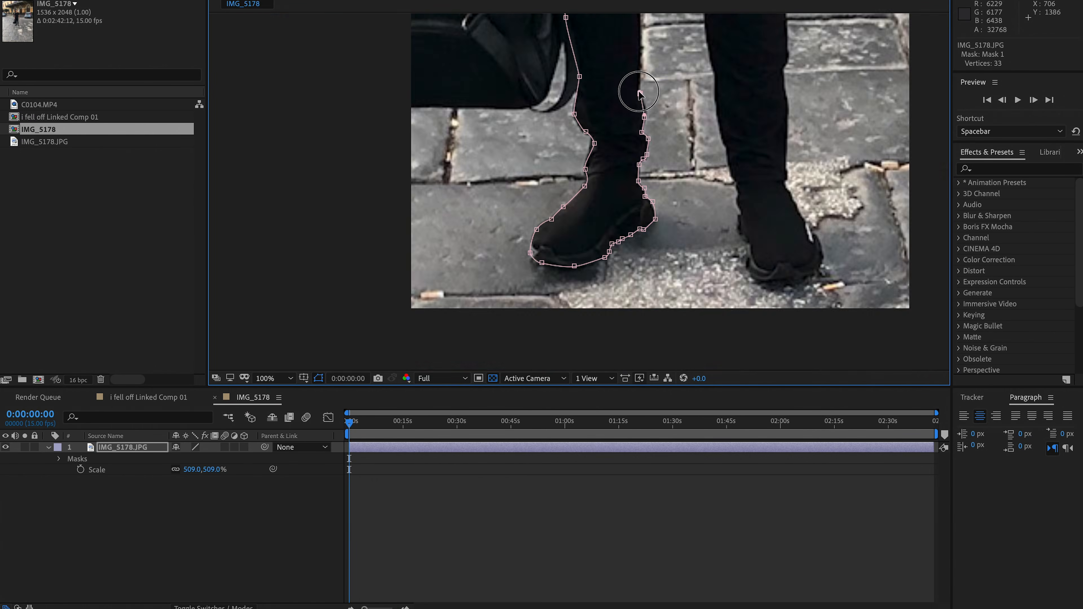
Continue the mask up the inner leg and down along the other leg toward its shoe
{"action": "scroll", "coordinate": [633, 92], "scroll_direction": "up", "scroll_amount": 1}
{"action": "left_click_drag", "start_coordinate": [525, 258], "coordinate": [525, 254]}
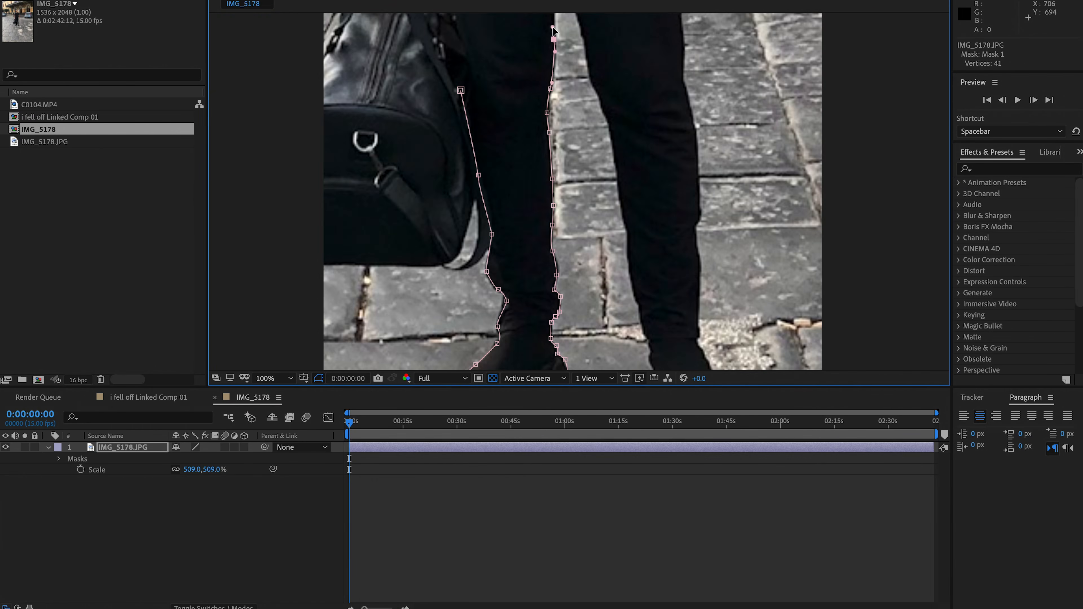
{"action": "scroll", "coordinate": [554, 53], "scroll_direction": "up", "scroll_amount": 5}
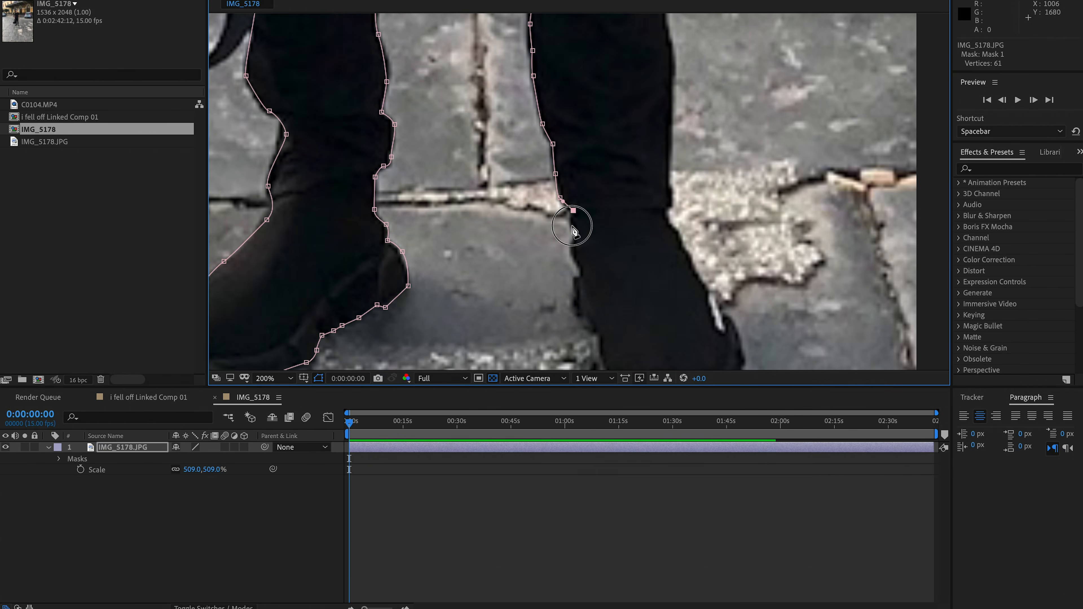
{"action": "left_click", "coordinate": [571, 225]}
{"action": "left_click", "coordinate": [571, 243]}
{"action": "left_click", "coordinate": [578, 266]}
{"action": "left_click", "coordinate": [579, 317]}
{"action": "left_click", "coordinate": [591, 329]}
{"action": "scroll", "coordinate": [599, 345], "scroll_direction": "down", "scroll_amount": 1}
{"action": "scroll", "coordinate": [613, 362], "scroll_direction": "up", "scroll_amount": 1}
{"action": "left_click_drag", "start_coordinate": [654, 246], "coordinate": [663, 244]}
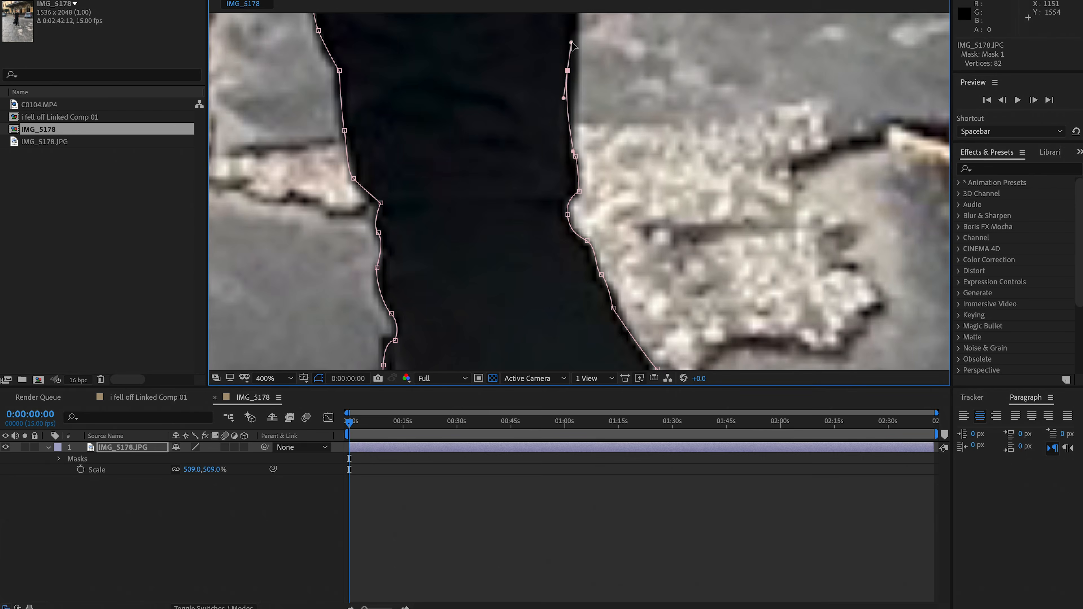
{"action": "scroll", "coordinate": [569, 42], "scroll_direction": "down", "scroll_amount": 2}
Extend the mask up the outer thigh and across above the waist, and close it to cut out the legs
{"action": "scroll", "coordinate": [569, 43], "scroll_direction": "down", "scroll_amount": 1}
{"action": "scroll", "coordinate": [568, 40], "scroll_direction": "down", "scroll_amount": 1}
{"action": "left_click", "coordinate": [575, 91]}
{"action": "left_click", "coordinate": [574, 54]}
{"action": "left_click", "coordinate": [518, 38]}
{"action": "left_click", "coordinate": [511, 64]}
{"action": "left_click_drag", "start_coordinate": [515, 82], "coordinate": [514, 95]}
{"action": "left_click", "coordinate": [520, 129]}
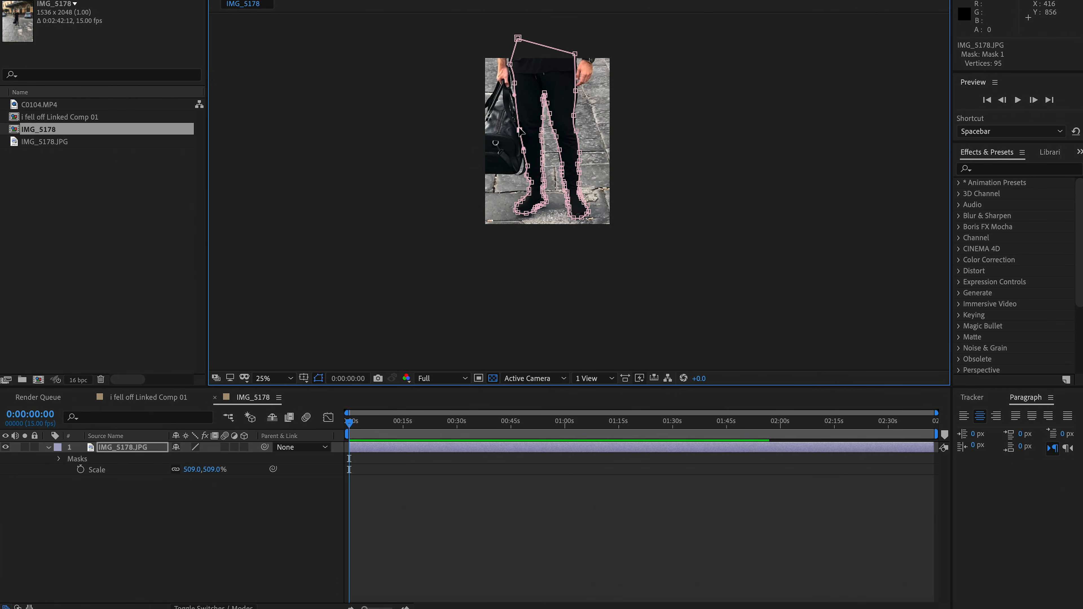
{"action": "left_click", "coordinate": [291, 525]}
Set the feather of the legs mask to 1 pixel
{"action": "scroll", "coordinate": [513, 98], "scroll_direction": "up", "scroll_amount": 1}
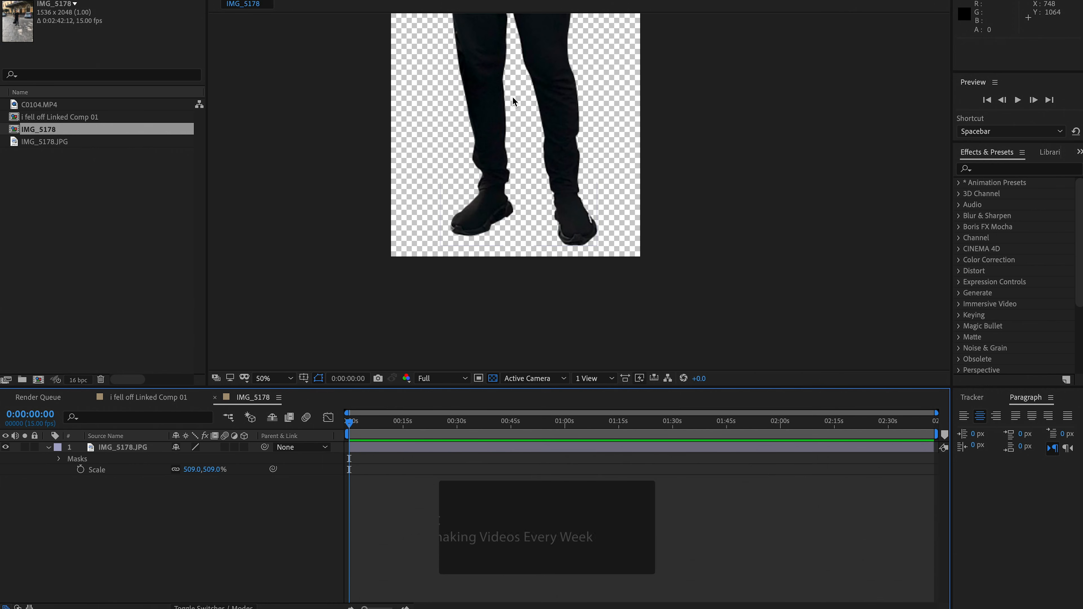
{"action": "key", "text": "f"}
{"action": "left_click", "coordinate": [188, 469]}
{"action": "type", "text": "1"}
{"action": "key", "text": "Return"}
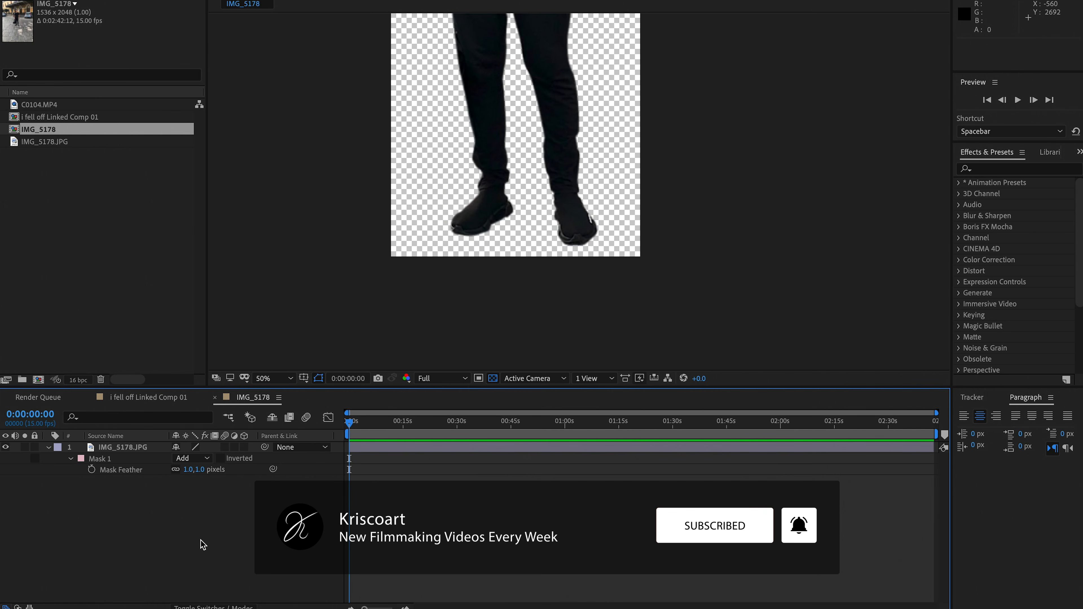
Add the IMG_5178 composition to "i fell off Linked Comp 01" as the layer above both video clips
{"action": "left_click", "coordinate": [148, 397]}
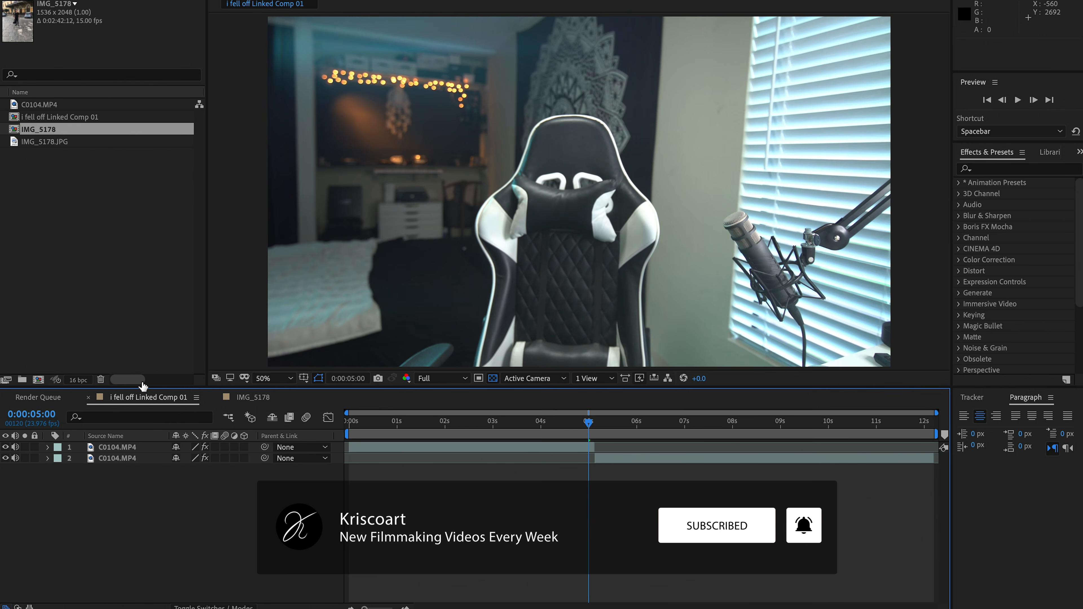
{"action": "left_click", "coordinate": [24, 172]}
{"action": "left_click_drag", "start_coordinate": [40, 129], "coordinate": [102, 450]}
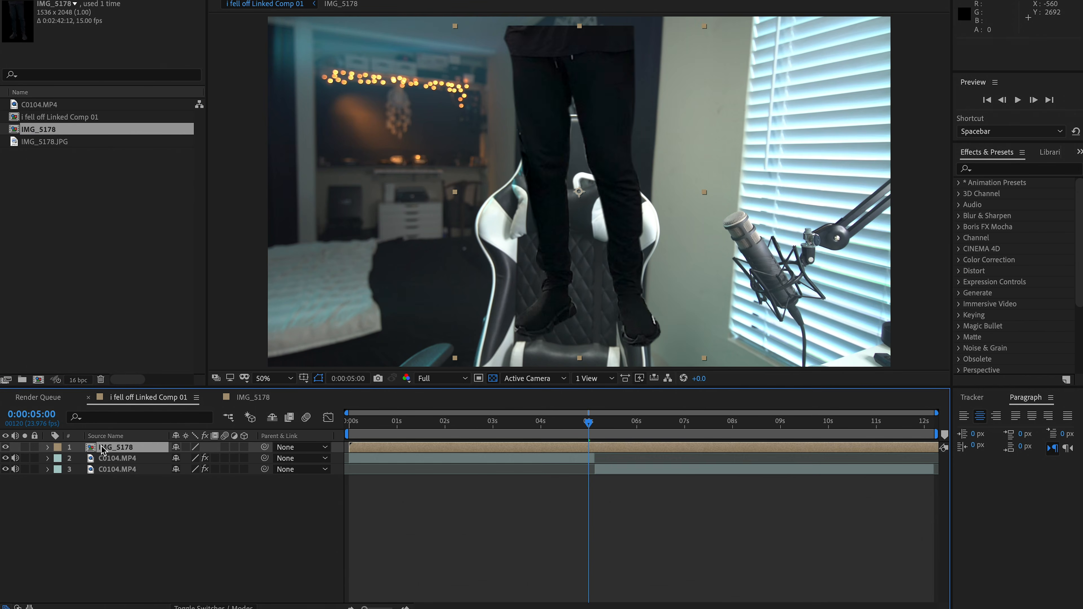
At 0:00:05:03, scale the legs layer to 148% and move it down to the bottom of the torso
{"action": "key", "text": "Page_Down"}
{"action": "key", "text": "Page_Down"}
{"action": "key", "text": "Page_Down"}
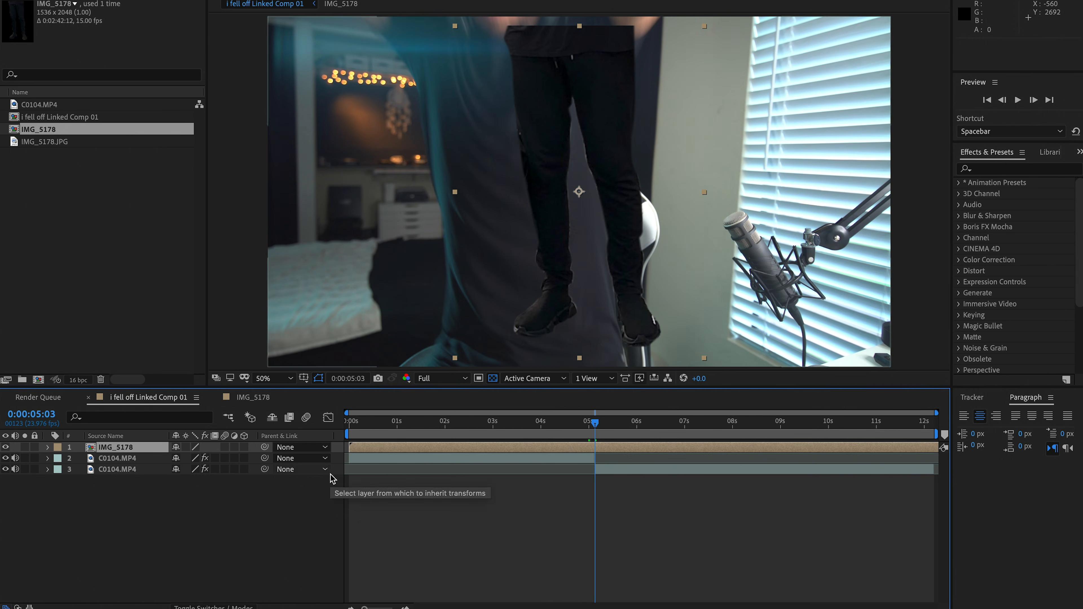
{"action": "key", "text": "s"}
{"action": "left_click_drag", "start_coordinate": [202, 458], "coordinate": [273, 443]}
{"action": "key", "text": "comma"}
{"action": "left_click_drag", "start_coordinate": [212, 461], "coordinate": [206, 461]}
{"action": "left_click_drag", "start_coordinate": [612, 109], "coordinate": [586, 274]}
{"action": "left_click_drag", "start_coordinate": [219, 458], "coordinate": [190, 459]}
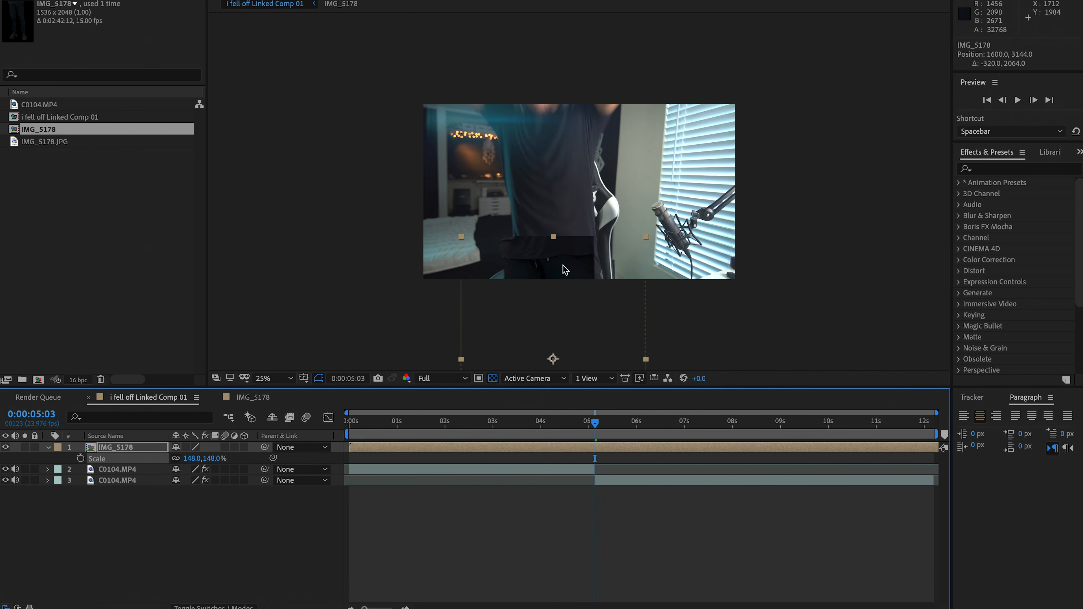
Align the legs with the falling torso at position 1680, 3456 and set a Position keyframe at 0:00:05:03
{"action": "left_click_drag", "start_coordinate": [565, 254], "coordinate": [568, 285]}
{"action": "key", "text": "p"}
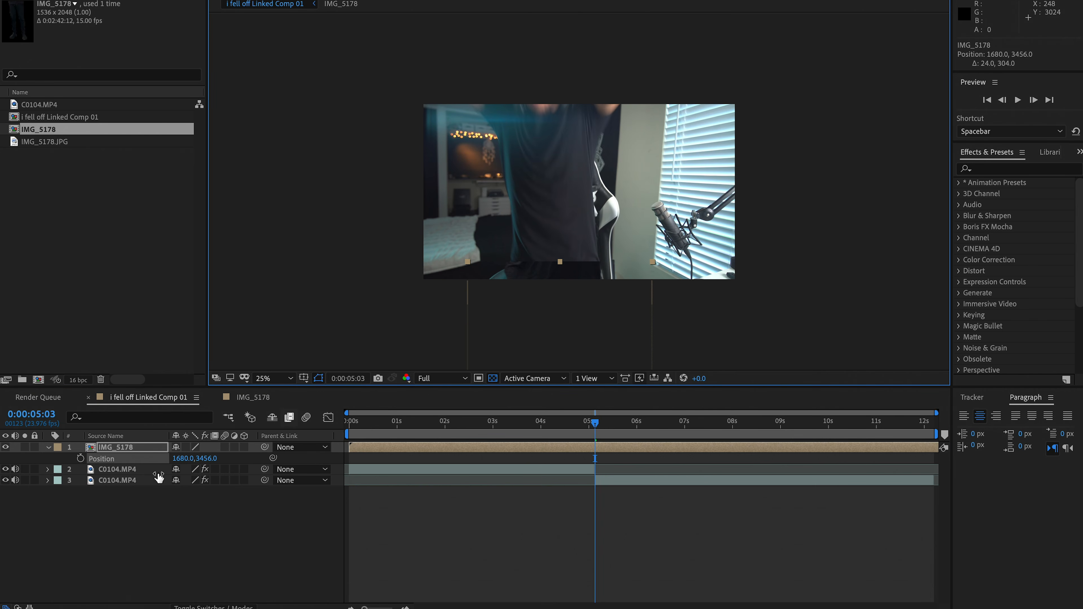
{"action": "left_click", "coordinate": [80, 458]}
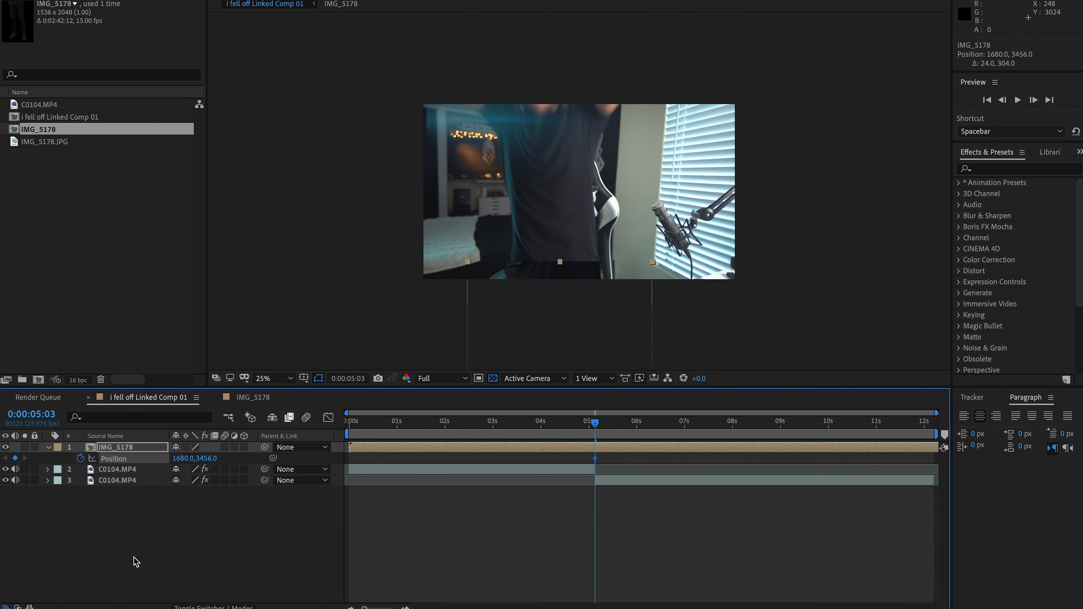
Keyframe the legs layer above the frame at about 1696, -1560 at 0:00:04:17, and step through the resulting fall
{"action": "key", "text": "Page_Up"}
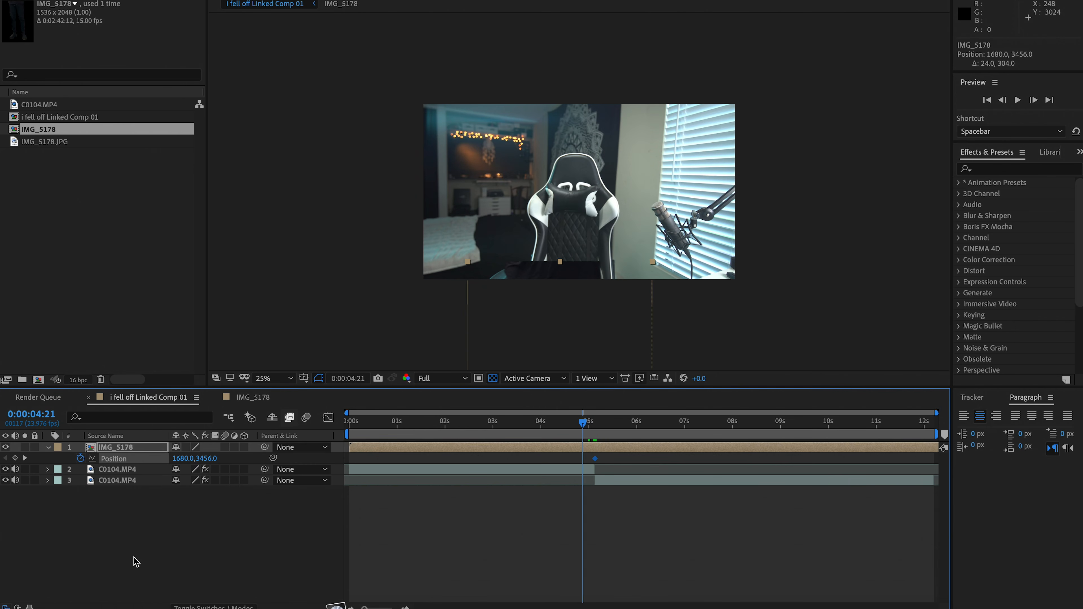
{"action": "key", "text": "shift+Up"}
{"action": "key", "text": "shift+Up"}
{"action": "key", "text": "shift+Up"}
{"action": "key", "text": "shift+Up"}
{"action": "key", "text": "shift+Up"}
{"action": "key", "text": "shift+Up"}
{"action": "key", "text": "shift+Up"}
{"action": "key", "text": "shift+Up"}
{"action": "key", "text": "shift+Up"}
{"action": "key", "text": "shift+Up"}
{"action": "key", "text": "shift+Up"}
{"action": "key", "text": "shift+Up"}
{"action": "key", "text": "shift+Up"}
{"action": "key", "text": "shift+Up"}
{"action": "key", "text": "shift+Up"}
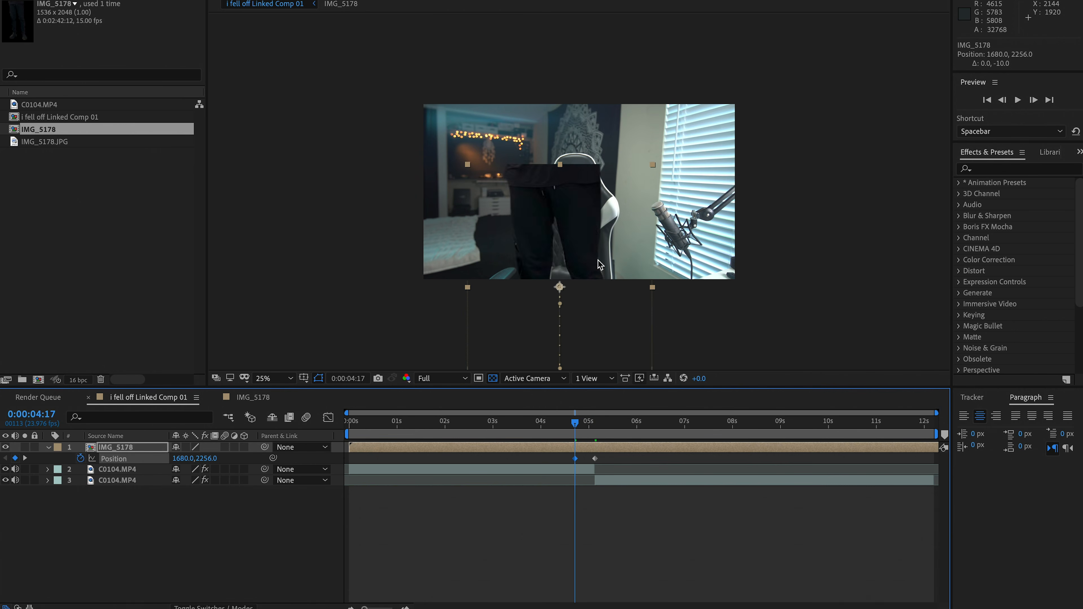
{"action": "left_click_drag", "start_coordinate": [599, 263], "coordinate": [600, 1]}
{"action": "key", "text": "Page_Down"}
{"action": "key", "text": "Page_Down"}
{"action": "key", "text": "Page_Down"}
Step through the frames around the cut at 0:00:05:03 to check how the falling legs line up with the torso
{"action": "key", "text": "Page_Down"}
{"action": "key", "text": "Page_Down"}
{"action": "key", "text": "Page_Down"}
{"action": "key", "text": "Page_Down"}
{"action": "key", "text": "Page_Down"}
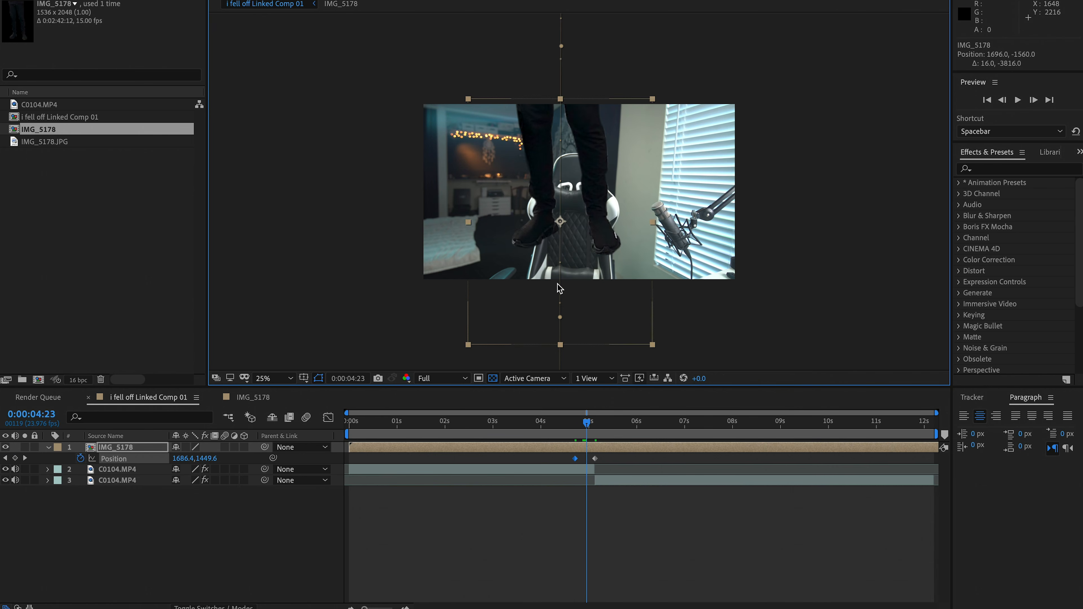
{"action": "key", "text": "Page_Down"}
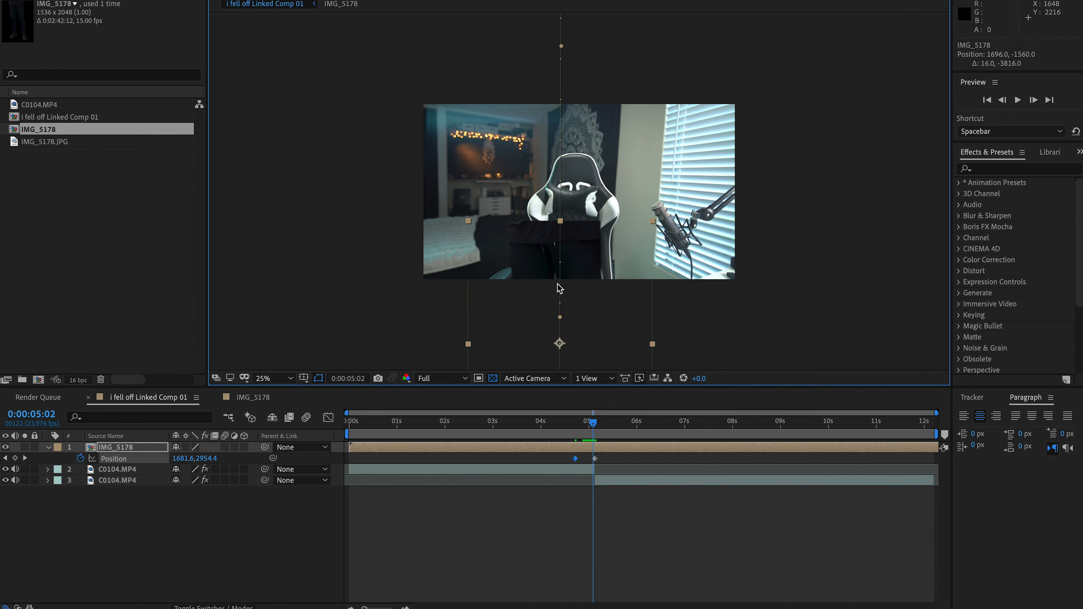
{"action": "key", "text": "Page_Down"}
{"action": "key", "text": "equal"}
{"action": "key", "text": "equal"}
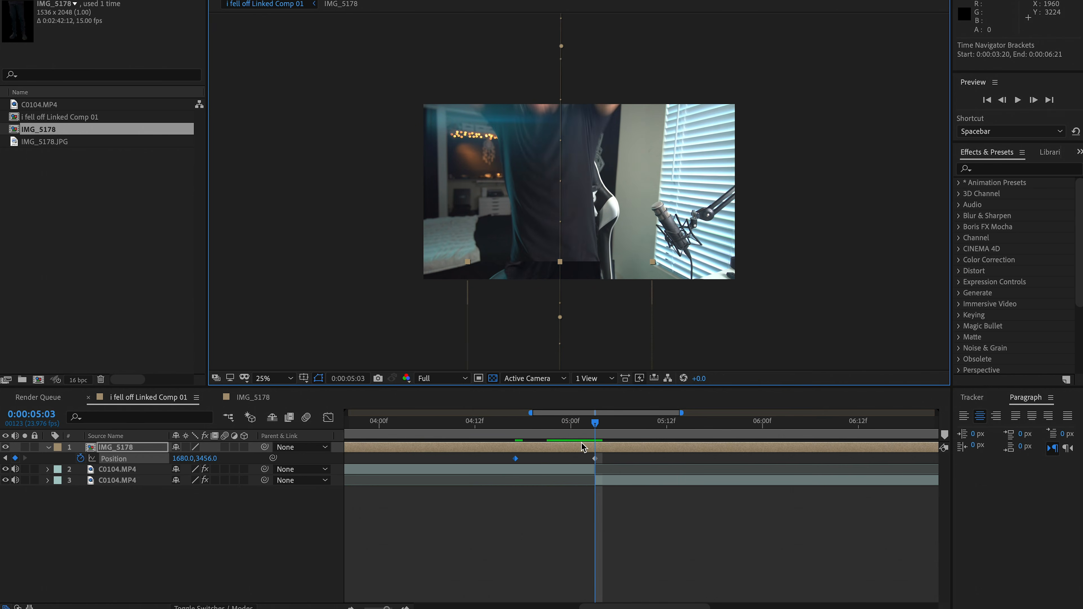
{"action": "left_click", "coordinate": [575, 451]}
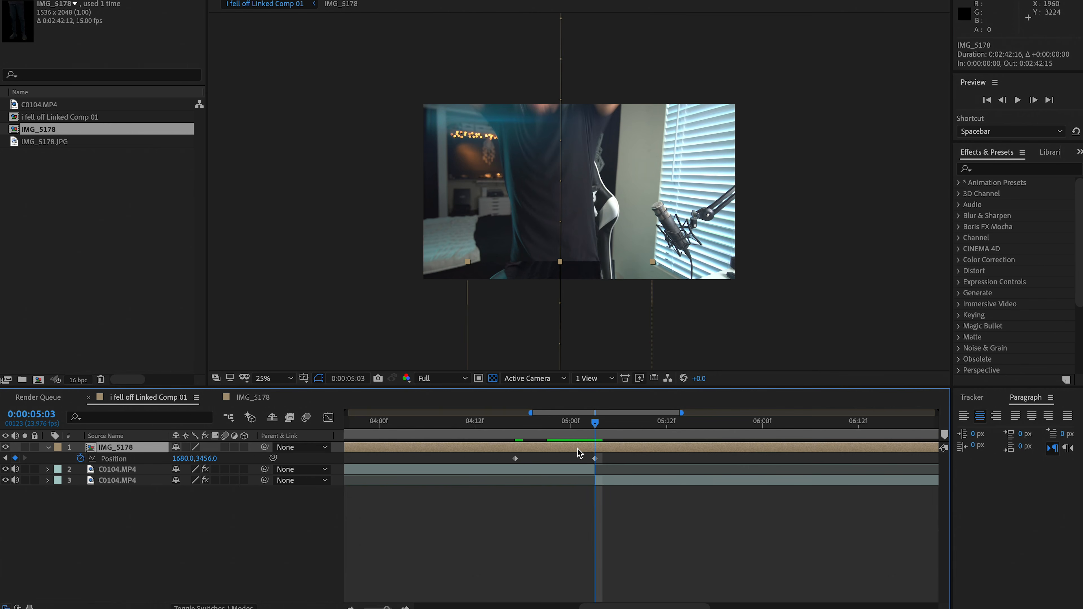
{"action": "key", "text": "Page_Down"}
{"action": "key", "text": "Page_Down"}
{"action": "key", "text": "Page_Up"}
{"action": "key", "text": "Page_Up"}
{"action": "key", "text": "Page_Up"}
{"action": "key", "text": "Page_Up"}
{"action": "key", "text": "Page_Up"}
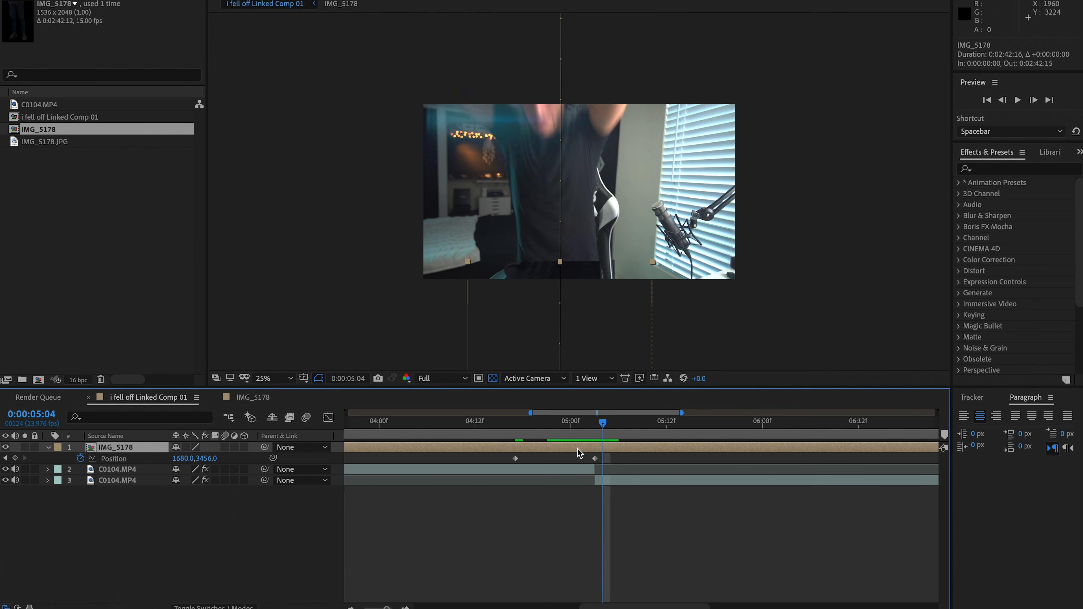
{"action": "key", "text": "Page_Down"}
{"action": "key", "text": "Page_Down"}
{"action": "key", "text": "Page_Down"}
{"action": "key", "text": "Page_Down"}
{"action": "key", "text": "Page_Up"}
{"action": "key", "text": "Page_Up"}
{"action": "key", "text": "Page_Up"}
{"action": "key", "text": "Page_Up"}
{"action": "key", "text": "Page_Up"}
{"action": "key", "text": "Page_Up"}
{"action": "key", "text": "Page_Up"}
{"action": "key", "text": "Page_Up"}
{"action": "key", "text": "Page_Up"}
{"action": "key", "text": "Page_Up"}
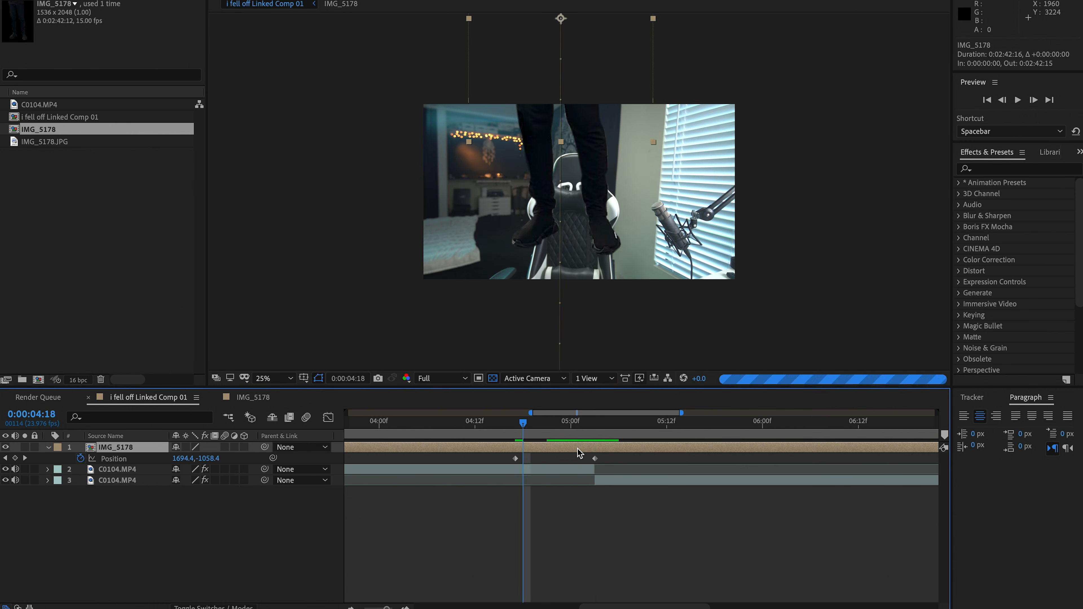
{"action": "key", "text": "k"}
Duplicate the second C0104.MP4 clip and freeze the duplicate on its frame at 0:00:05:03
{"action": "left_click", "coordinate": [604, 480]}
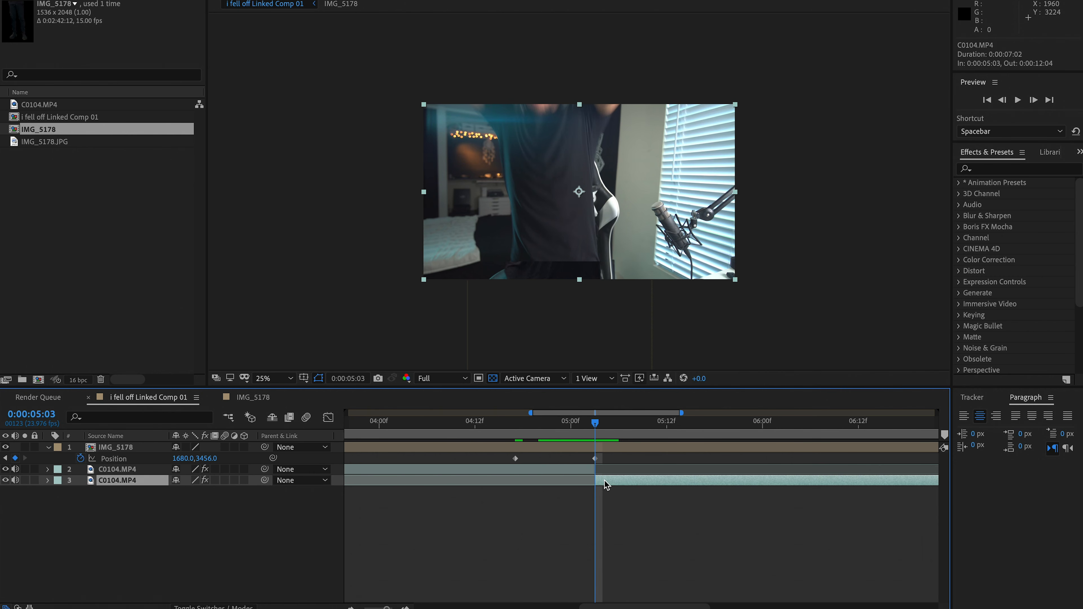
{"action": "key", "text": "ctrl+d"}
{"action": "right_click", "coordinate": [604, 479]}
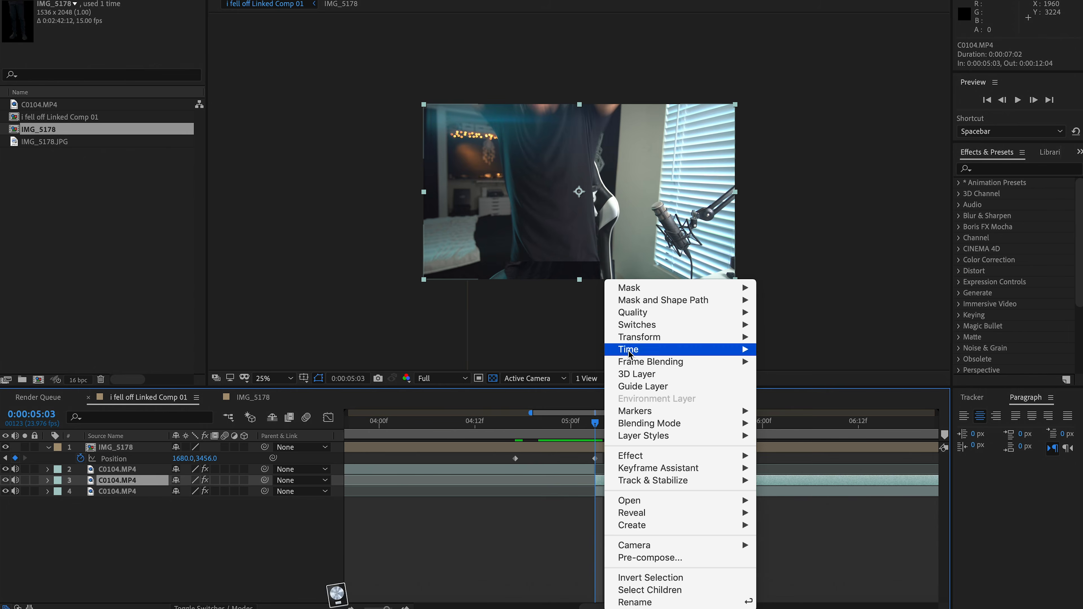
{"action": "mouse_move", "coordinate": [630, 350]}
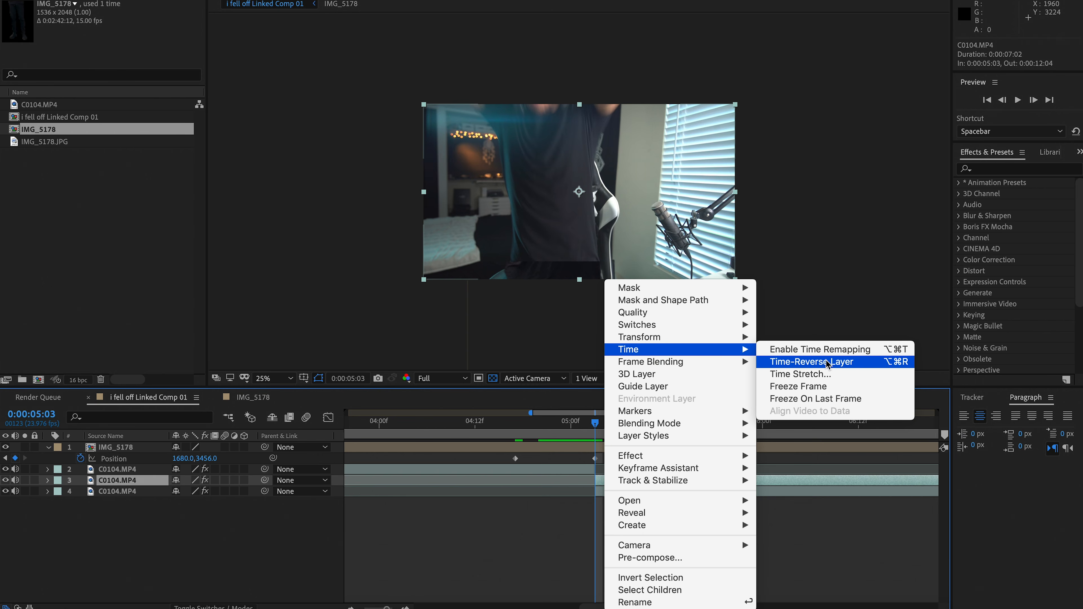
{"action": "left_click", "coordinate": [820, 391]}
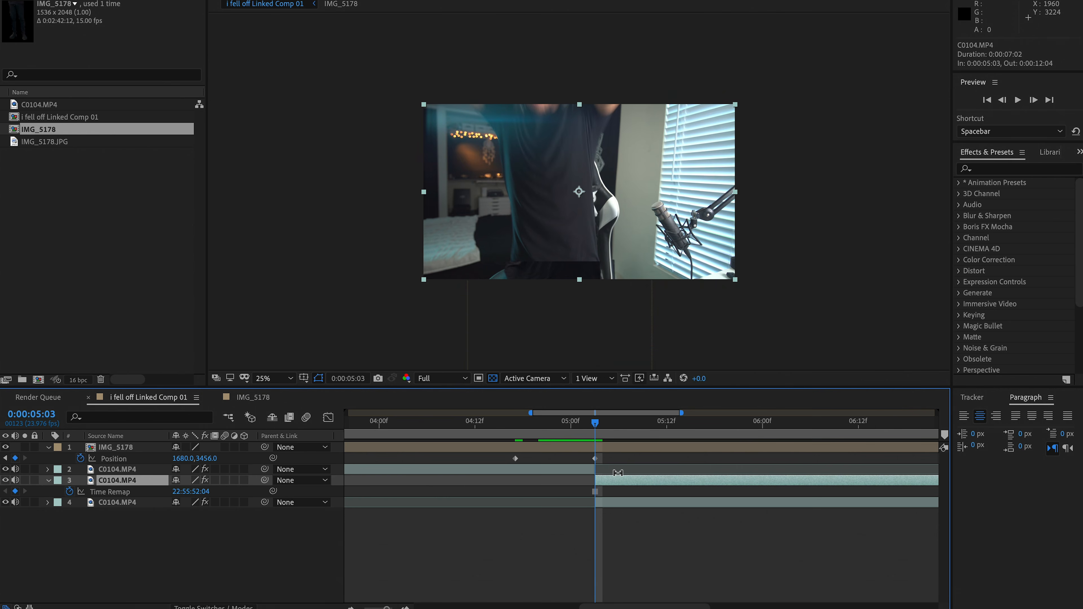
Mask the torso on the frozen layer with a closed Pen path along both shirt sides, the hem, and above the frame
{"action": "key", "text": "period"}
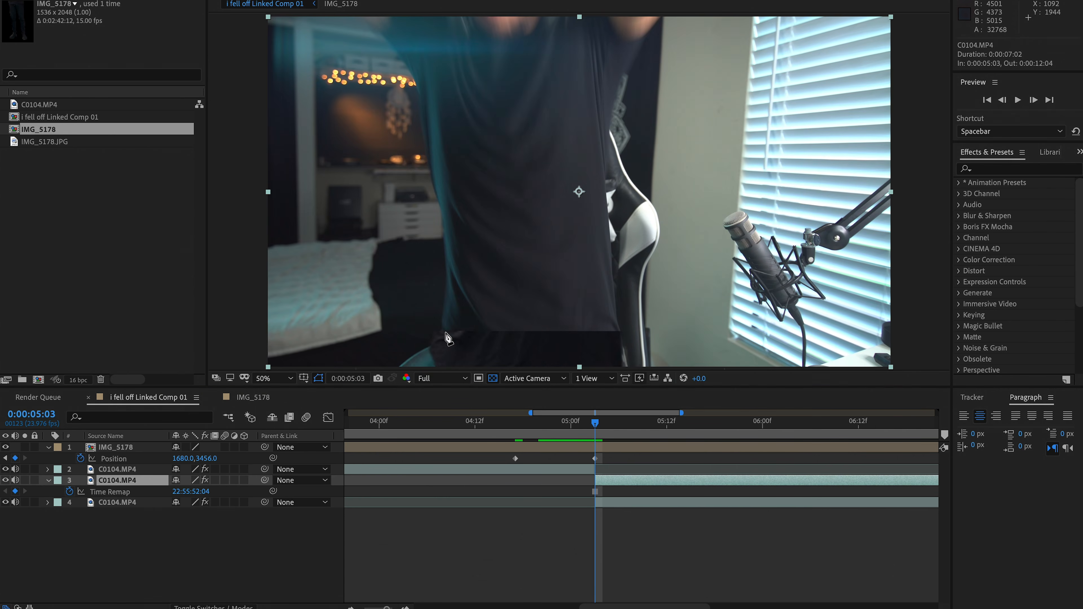
{"action": "left_click", "coordinate": [444, 339]}
{"action": "left_click_drag", "start_coordinate": [444, 316], "coordinate": [445, 300]}
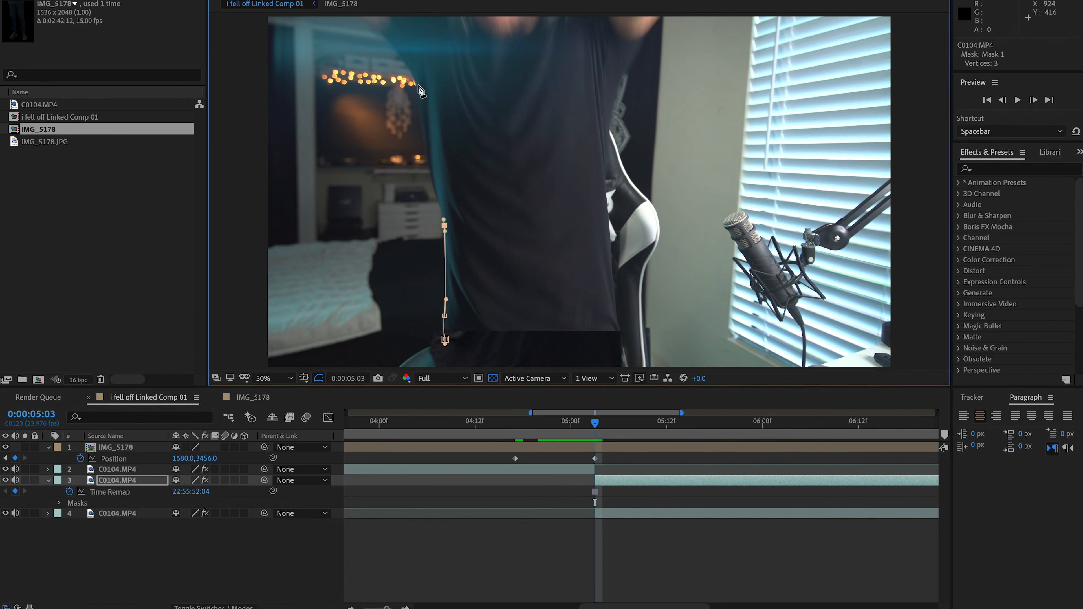
{"action": "key", "text": "comma"}
{"action": "left_click", "coordinate": [481, 113]}
{"action": "left_click", "coordinate": [455, 81]}
{"action": "left_click", "coordinate": [573, 66]}
{"action": "left_click", "coordinate": [634, 85]}
{"action": "left_click", "coordinate": [615, 107]}
{"action": "left_click_drag", "start_coordinate": [595, 152], "coordinate": [593, 168]}
{"action": "left_click_drag", "start_coordinate": [593, 218], "coordinate": [594, 218]}
{"action": "left_click", "coordinate": [598, 262]}
{"action": "left_click", "coordinate": [579, 277]}
{"action": "left_click", "coordinate": [512, 265]}
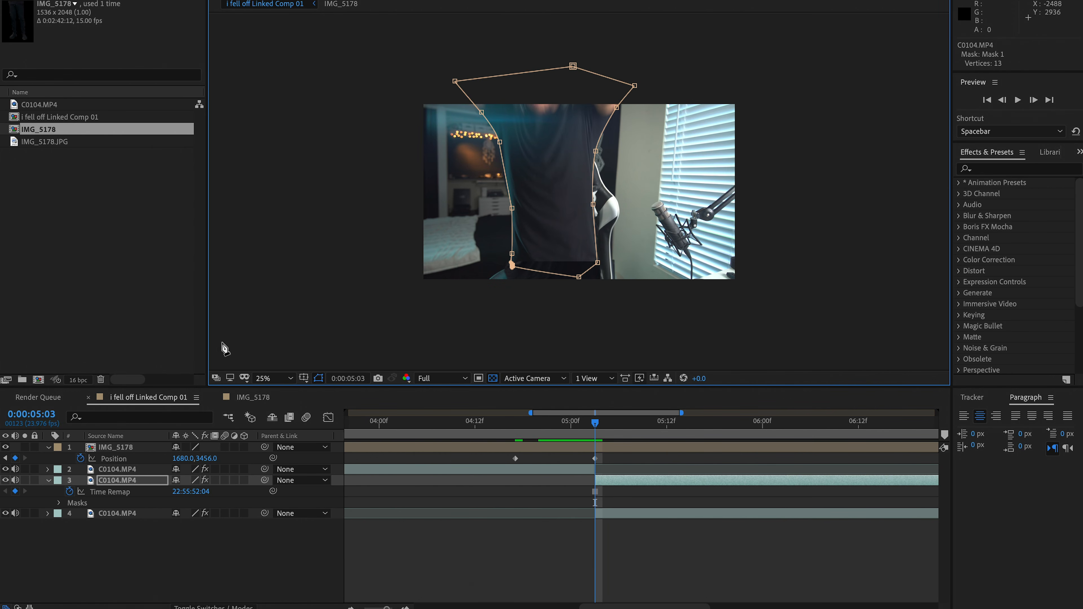
Shift the masked torso layer to start at 0:00:04:17 and set a Position keyframe of 1920, 1080 at 0:00:05:03
{"action": "key", "text": "period"}
{"action": "key", "text": "v"}
{"action": "left_click_drag", "start_coordinate": [615, 480], "coordinate": [536, 483]}
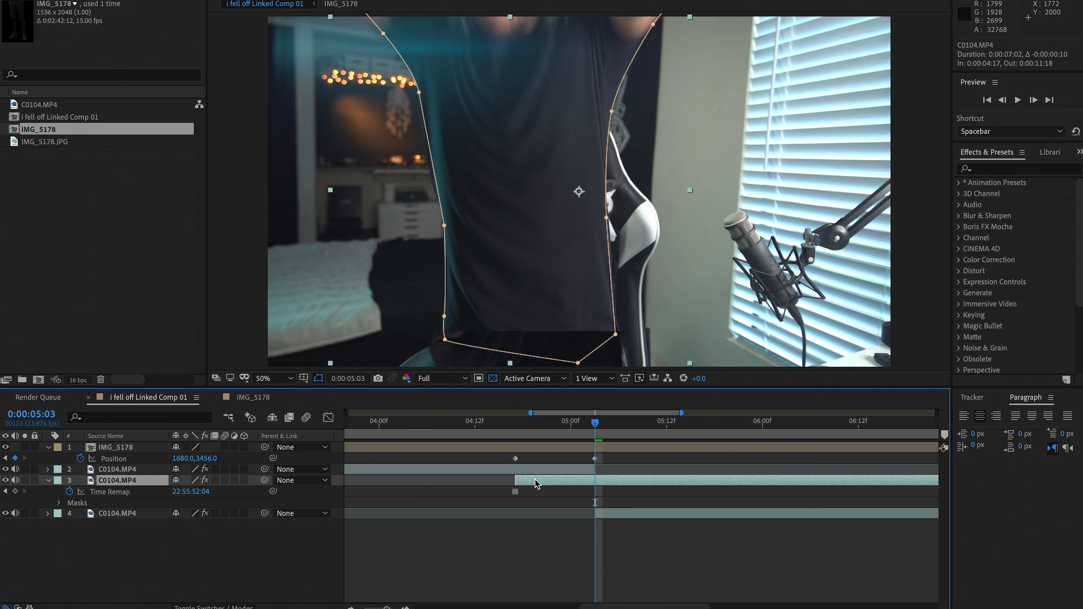
{"action": "key", "text": "alt+shift+p"}
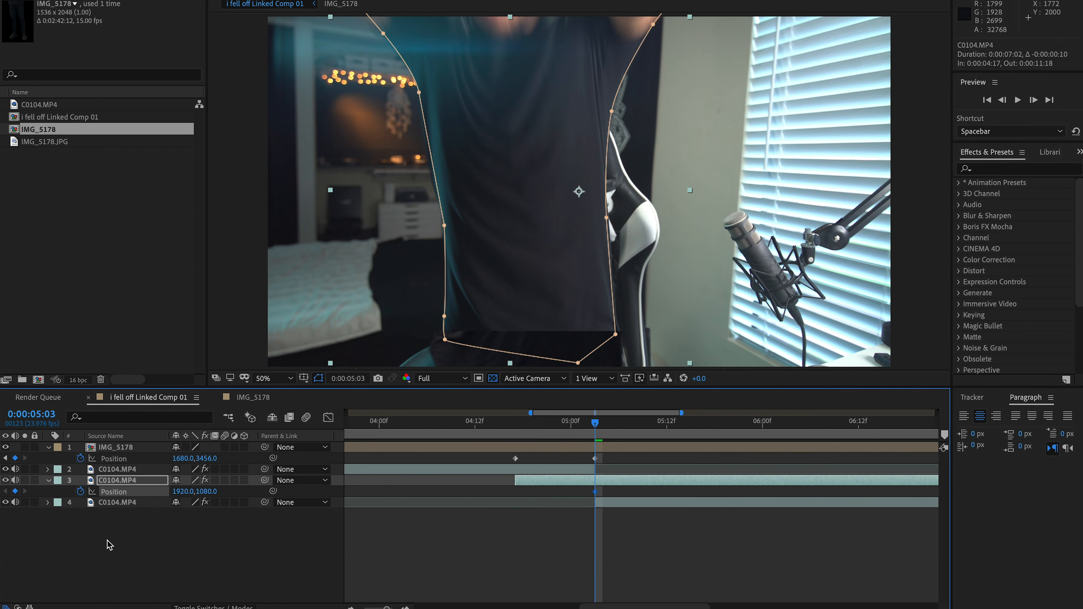
Place the torso layer directly below the legs layer and keyframe its position at 1920, -960 at 0:00:04:23
{"action": "key", "text": "Page_Up"}
{"action": "left_click_drag", "start_coordinate": [117, 482], "coordinate": [121, 468]}
{"action": "key", "text": "Page_Up"}
{"action": "key", "text": "Page_Up"}
{"action": "key", "text": "Page_Up"}
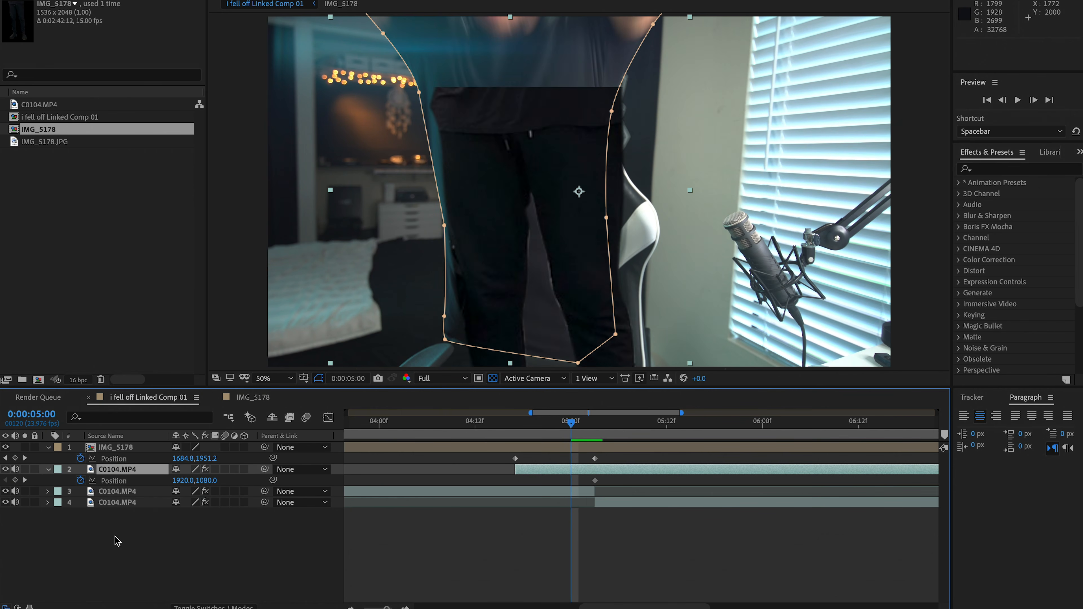
{"action": "key", "text": "shift+Up"}
{"action": "key", "text": "shift+Up"}
{"action": "key", "text": "shift+Up"}
{"action": "key", "text": "shift+Up"}
{"action": "key", "text": "shift+Up"}
{"action": "key", "text": "shift+Up"}
{"action": "key", "text": "shift+Up"}
{"action": "key", "text": "shift+Up"}
{"action": "key", "text": "shift+Up"}
{"action": "key", "text": "shift+Up"}
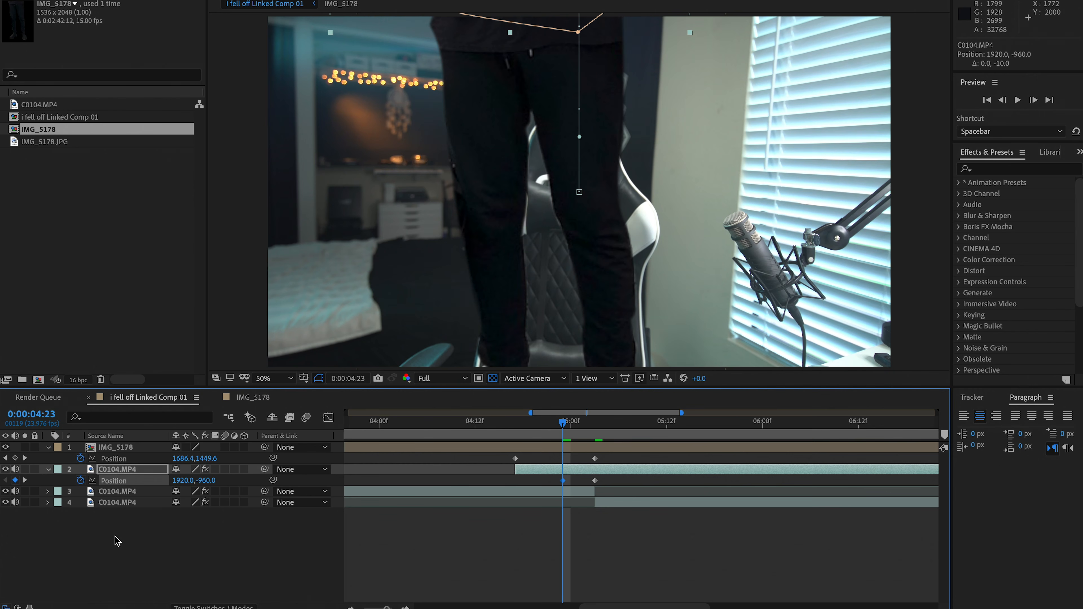
Split the torso layer at 0:00:05:03 and delete the part after the split
{"action": "key", "text": "Page_Down"}
{"action": "key", "text": "Page_Down"}
{"action": "key", "text": "Page_Down"}
{"action": "key", "text": "Page_Down"}
{"action": "key", "text": "Page_Down"}
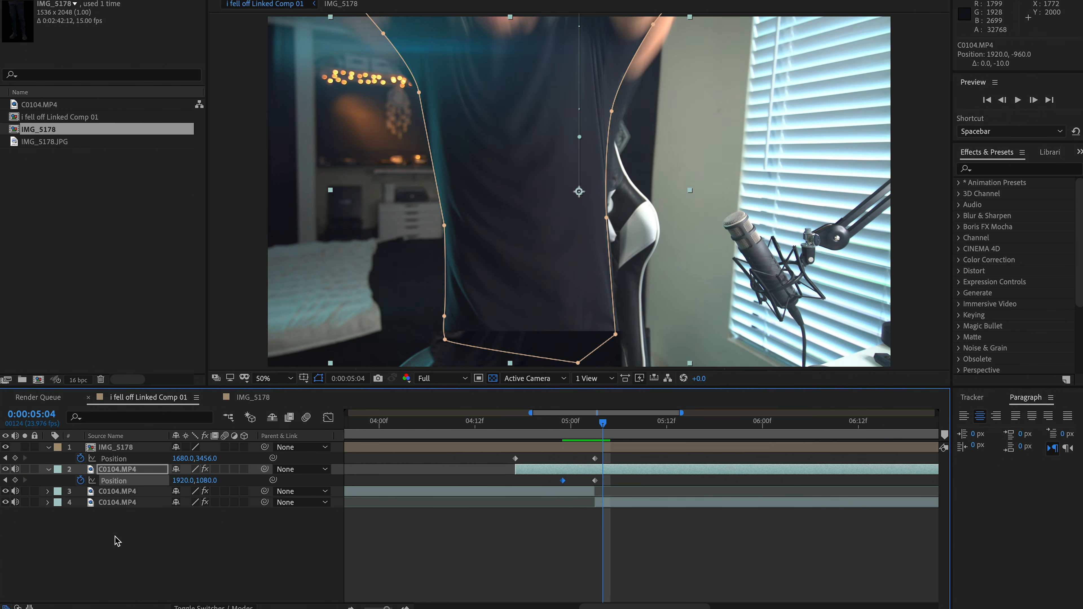
{"action": "key", "text": "Page_Up"}
{"action": "key", "text": "super+shift+d"}
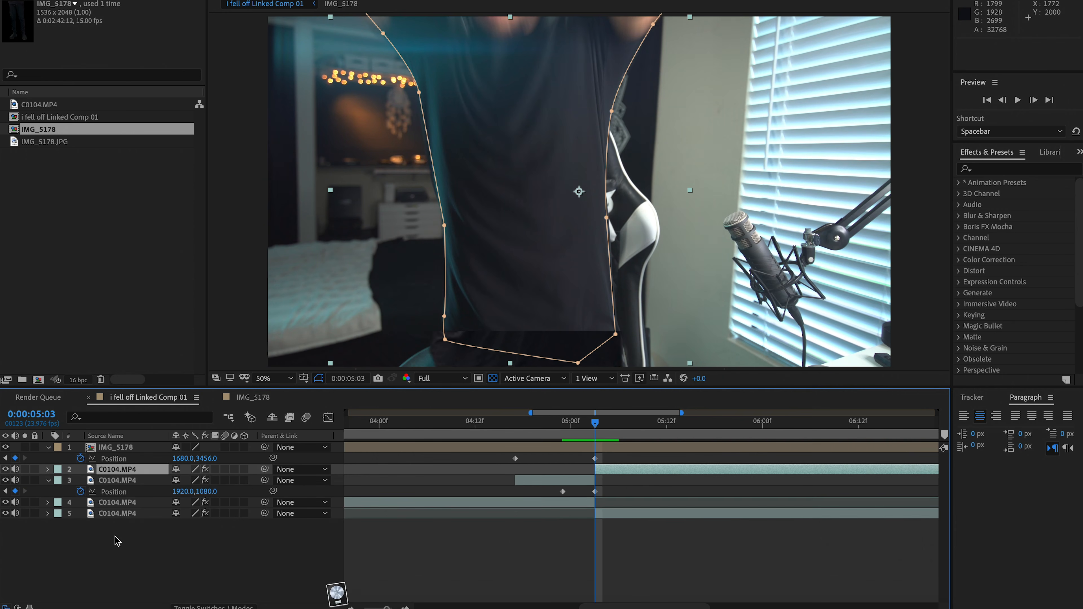
{"action": "key", "text": "Delete"}
{"action": "key", "text": "Page_Down"}
{"action": "key", "text": "Page_Down"}
{"action": "key", "text": "Page_Down"}
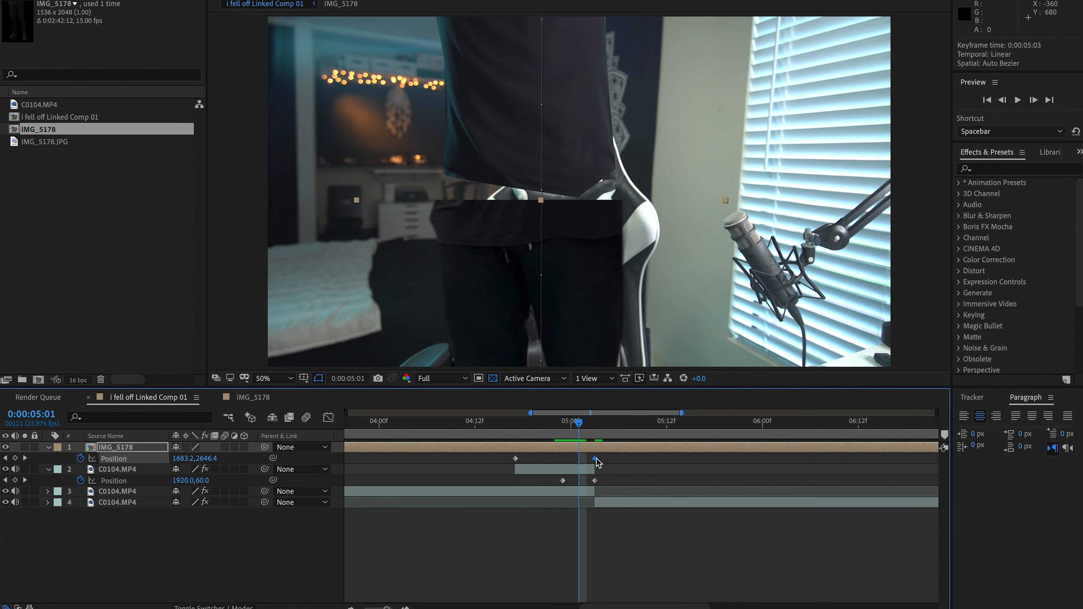
Move the legs up at 0:00:05:01 to meet the falling torso and scale the legs layer to 138%
{"action": "key", "text": "shift+Up"}
{"action": "key", "text": "shift+Up"}
{"action": "key", "text": "shift+Up"}
{"action": "key", "text": "shift+Up"}
{"action": "key", "text": "shift+Up"}
{"action": "key", "text": "shift+Up"}
{"action": "key", "text": "shift+Up"}
{"action": "key", "text": "shift+Up"}
{"action": "key", "text": "shift+Up"}
{"action": "key", "text": "shift+Up"}
{"action": "key", "text": "shift+Up"}
{"action": "key", "text": "shift+Up"}
{"action": "key", "text": "shift+Up"}
{"action": "key", "text": "shift+Up"}
{"action": "key", "text": "shift+Up"}
{"action": "key", "text": "shift+Up"}
{"action": "key", "text": "s"}
{"action": "left_click_drag", "start_coordinate": [213, 459], "coordinate": [209, 465]}
{"action": "key", "text": "shift+Up"}
{"action": "key", "text": "shift+Up"}
{"action": "key", "text": "shift+Up"}
{"action": "key", "text": "shift+Up"}
{"action": "key", "text": "shift+Up"}
{"action": "key", "text": "shift+Up"}
{"action": "key", "text": "shift+Up"}
{"action": "key", "text": "shift+Up"}
{"action": "key", "text": "shift+Up"}
{"action": "key", "text": "shift+Up"}
{"action": "key", "text": "shift+Up"}
{"action": "key", "text": "shift+Up"}
{"action": "key", "text": "shift+Up"}
{"action": "key", "text": "shift+Up"}
{"action": "key", "text": "shift+Up"}
{"action": "key", "text": "shift+Up"}
{"action": "key", "text": "shift+Up"}
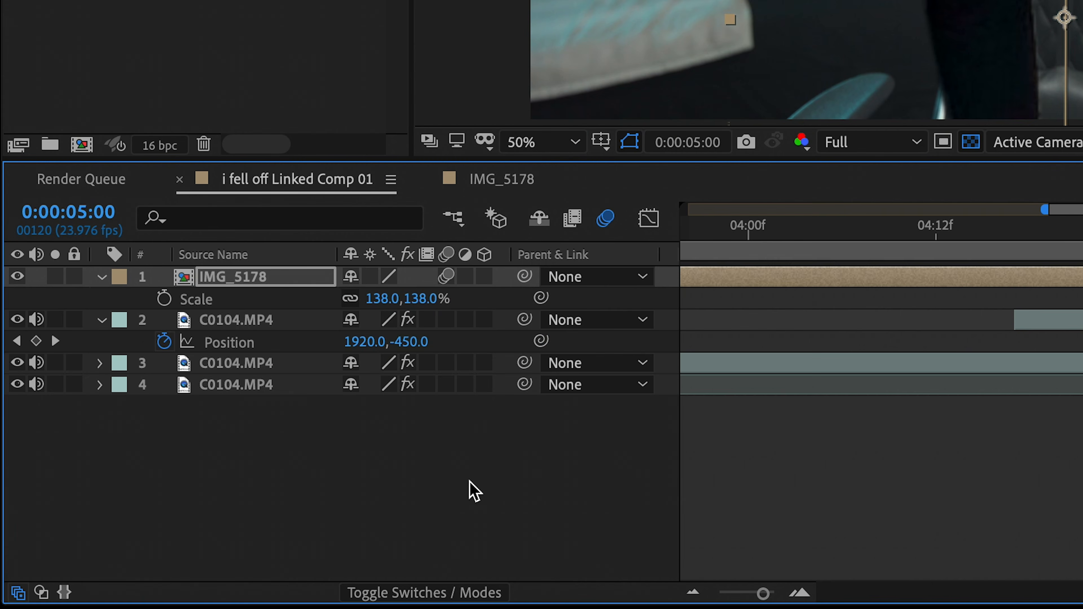
Enable motion blur on the masked torso layer and apply the Curves effect to the legs layer
{"action": "left_click", "coordinate": [445, 319]}
{"action": "left_click", "coordinate": [843, 394]}
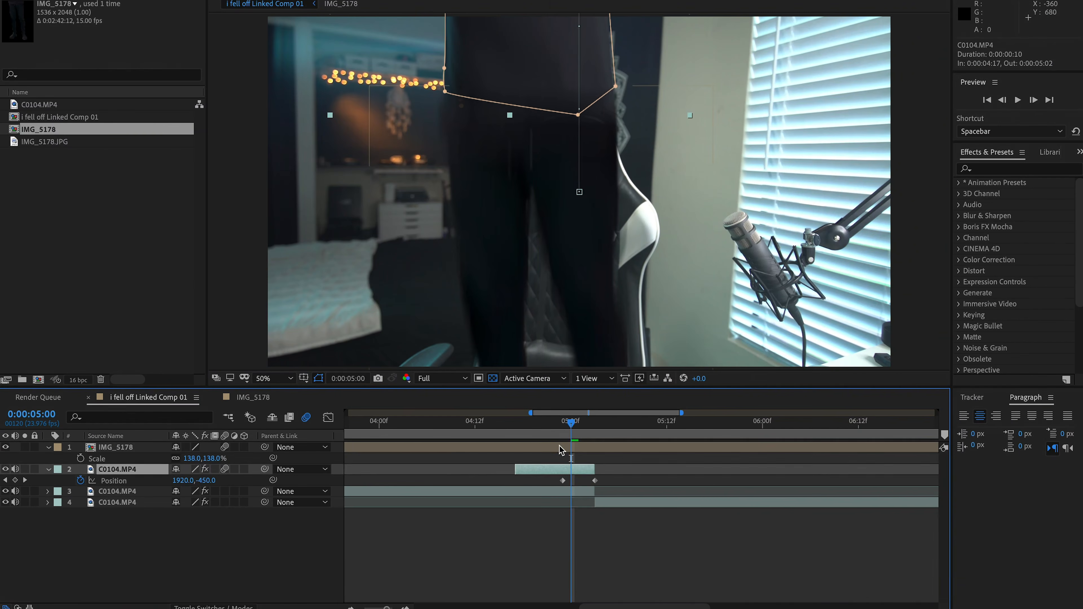
{"action": "left_click", "coordinate": [560, 450]}
{"action": "left_click", "coordinate": [1008, 169]}
{"action": "type", "text": "curves"}
{"action": "left_click_drag", "start_coordinate": [1009, 228], "coordinate": [573, 448]}
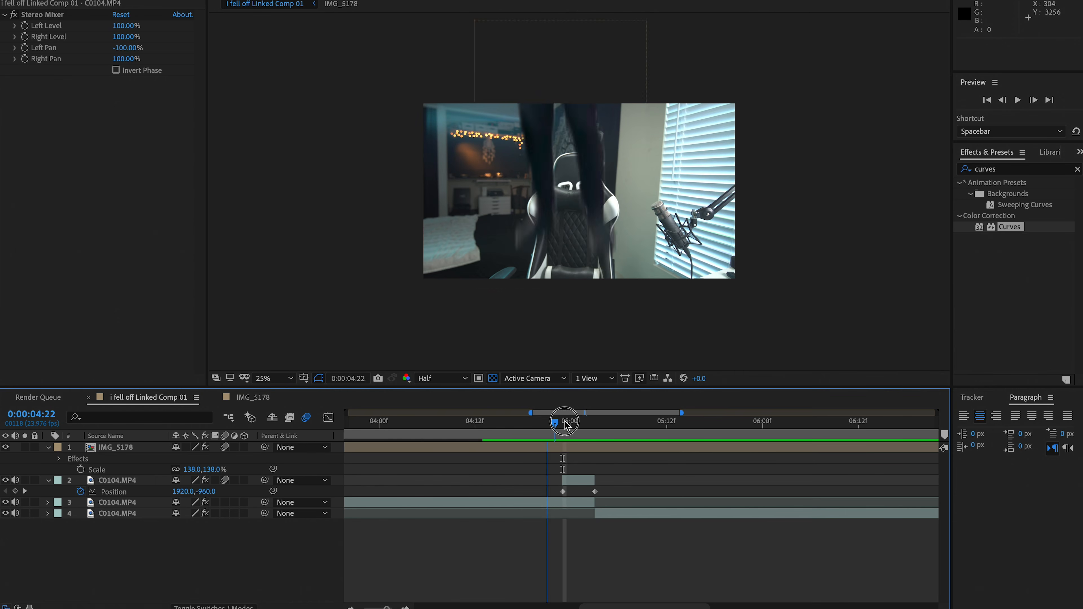
Keyframe the torso's Mask Path at 0:00:04:23, and extend the mask's lower edge further down at 0:00:05:02
{"action": "mouse_move", "coordinate": [561, 422]}
{"action": "left_mouse_down"}
{"action": "mouse_move", "coordinate": [618, 421]}
{"action": "mouse_move", "coordinate": [570, 422]}
{"action": "left_mouse_up"}
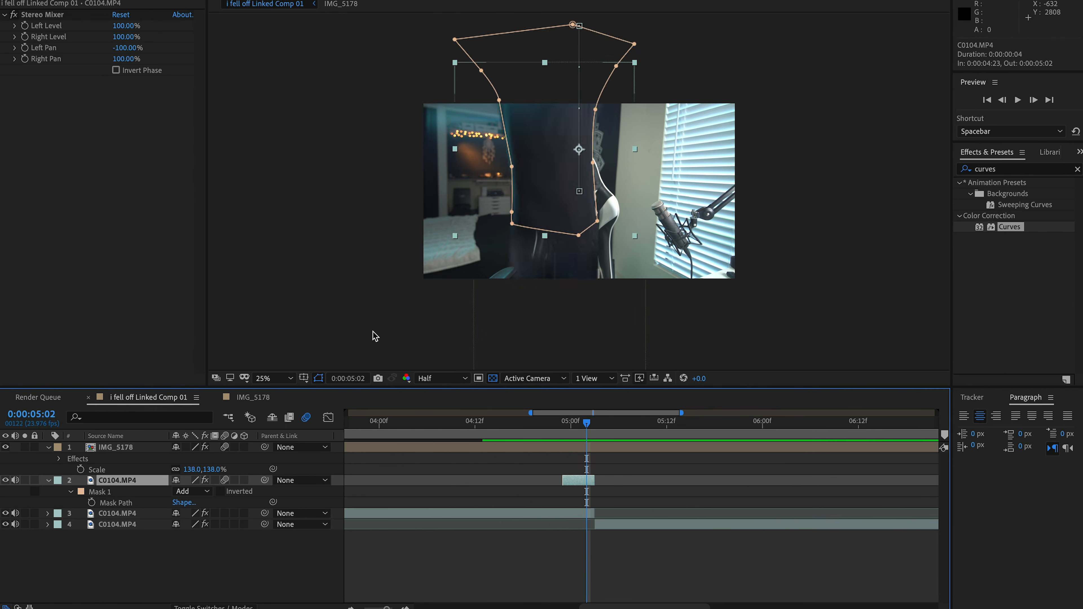
{"action": "key", "text": "Return"}
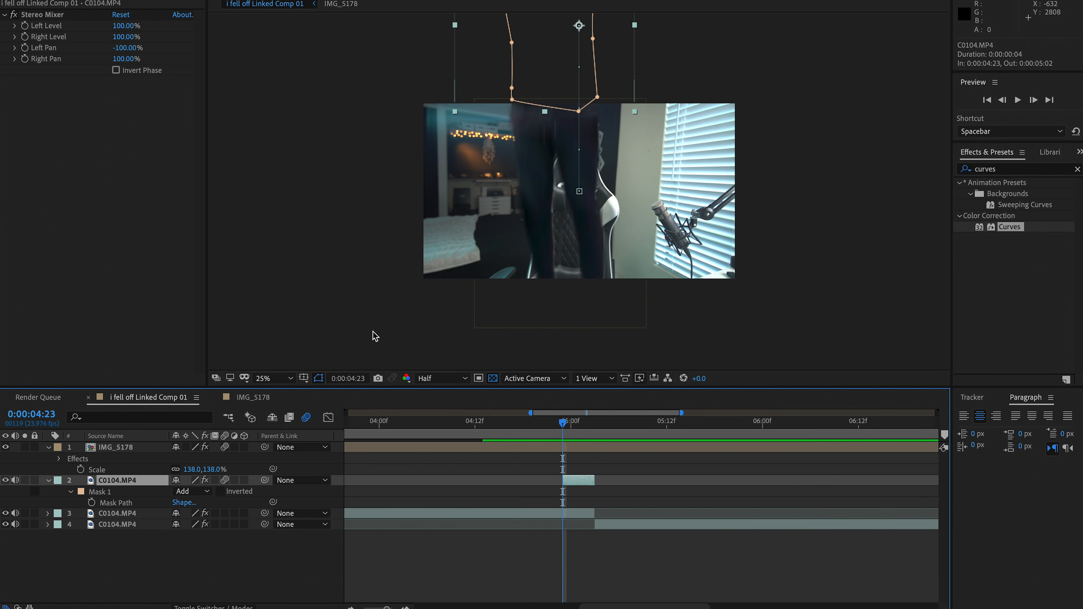
{"action": "left_click", "coordinate": [91, 502]}
{"action": "left_click", "coordinate": [553, 214]}
{"action": "left_click_drag", "start_coordinate": [512, 223], "coordinate": [513, 248]}
{"action": "left_click_drag", "start_coordinate": [578, 234], "coordinate": [579, 271]}
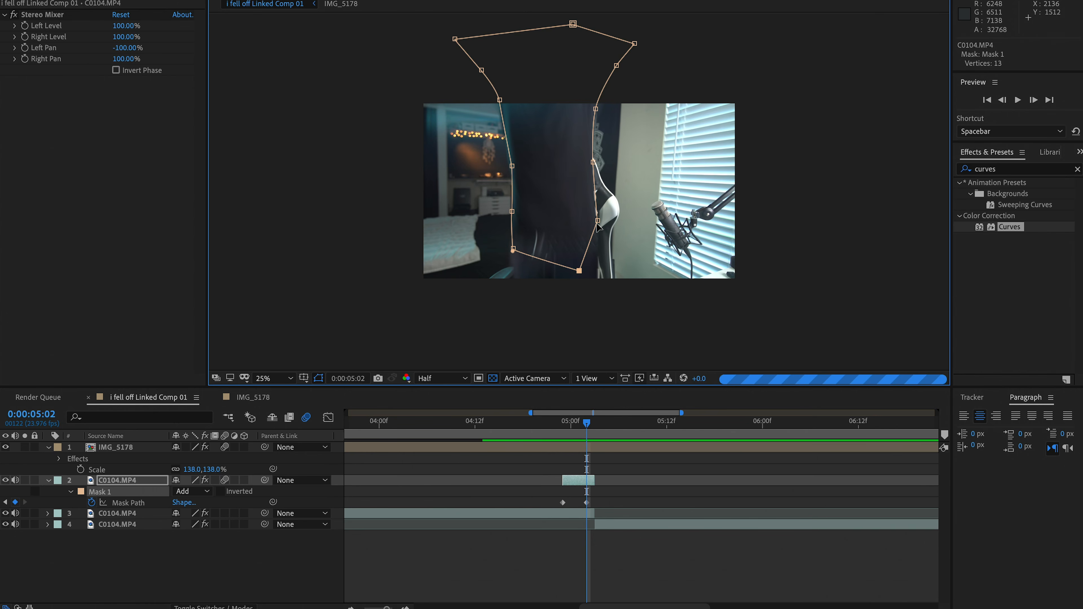
Trim the legs layer to run from 0:00:04:17 to 0:00:05:02, deleting the split-off remainder
{"action": "left_click", "coordinate": [388, 456]}
{"action": "left_click_drag", "start_coordinate": [586, 423], "coordinate": [570, 423]}
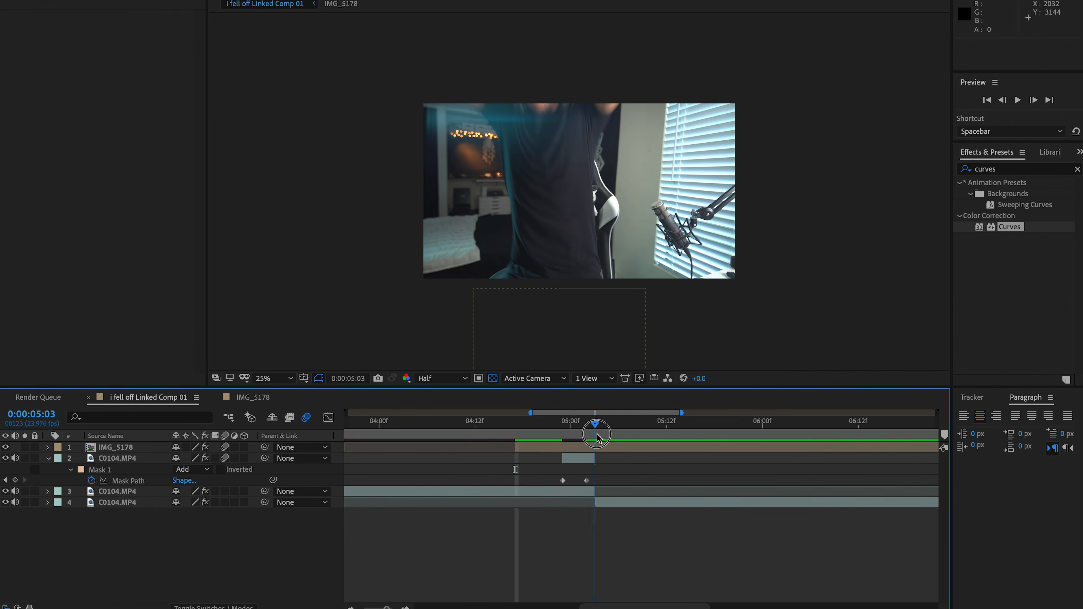
{"action": "left_click", "coordinate": [594, 449]}
{"action": "key", "text": "u"}
{"action": "key", "text": "super+shift+d"}
{"action": "key", "text": "Delete"}
{"action": "left_click_drag", "start_coordinate": [584, 427], "coordinate": [542, 425]}
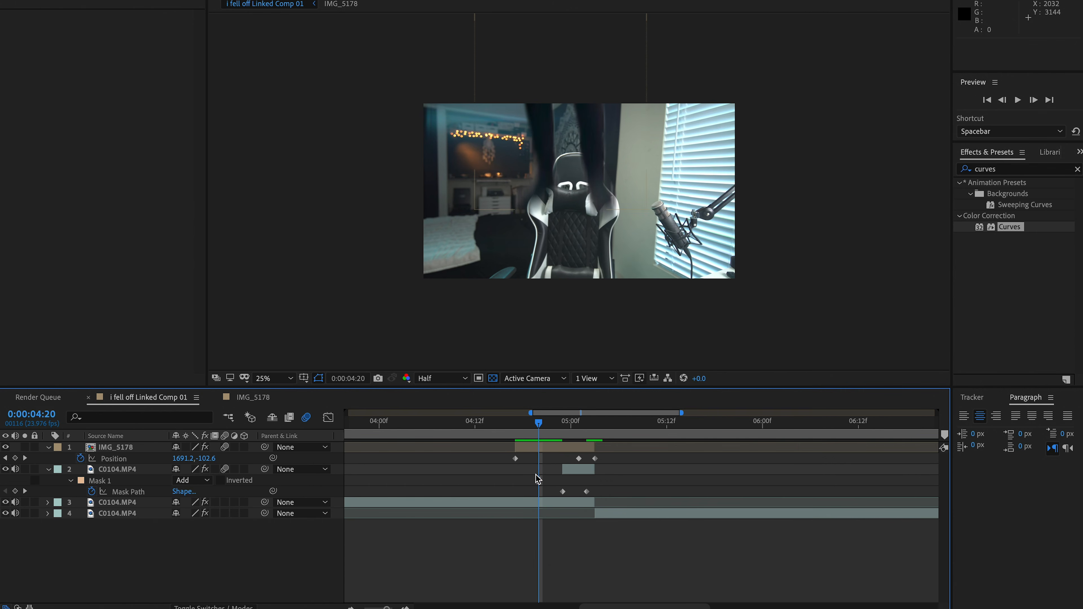
Apply the Drop Shadow effect to the legs layer
{"action": "left_click", "coordinate": [536, 449]}
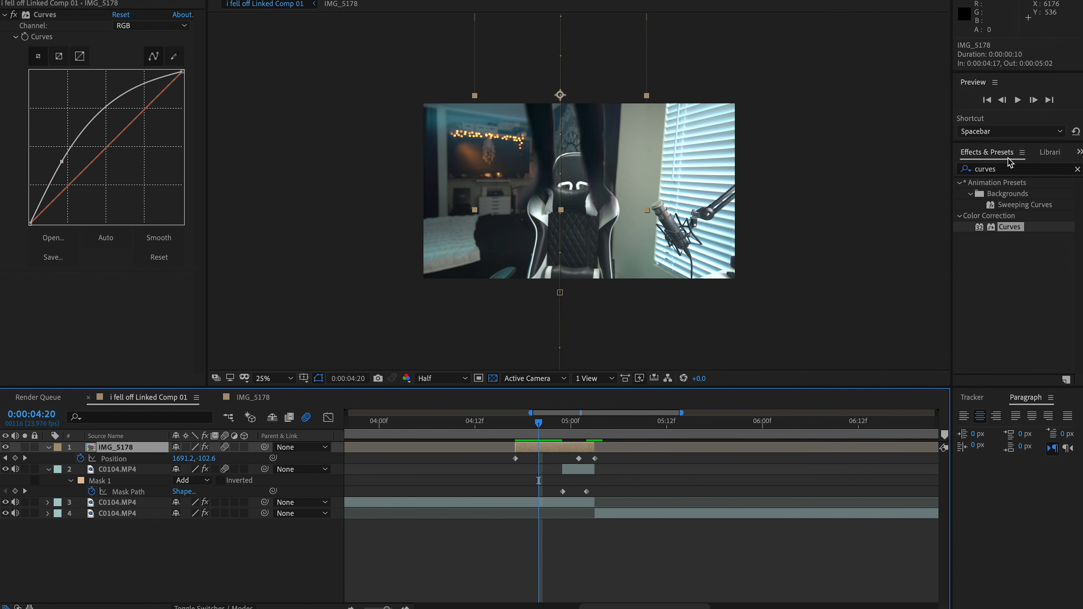
{"action": "left_click", "coordinate": [999, 175]}
{"action": "type", "text": "drop"}
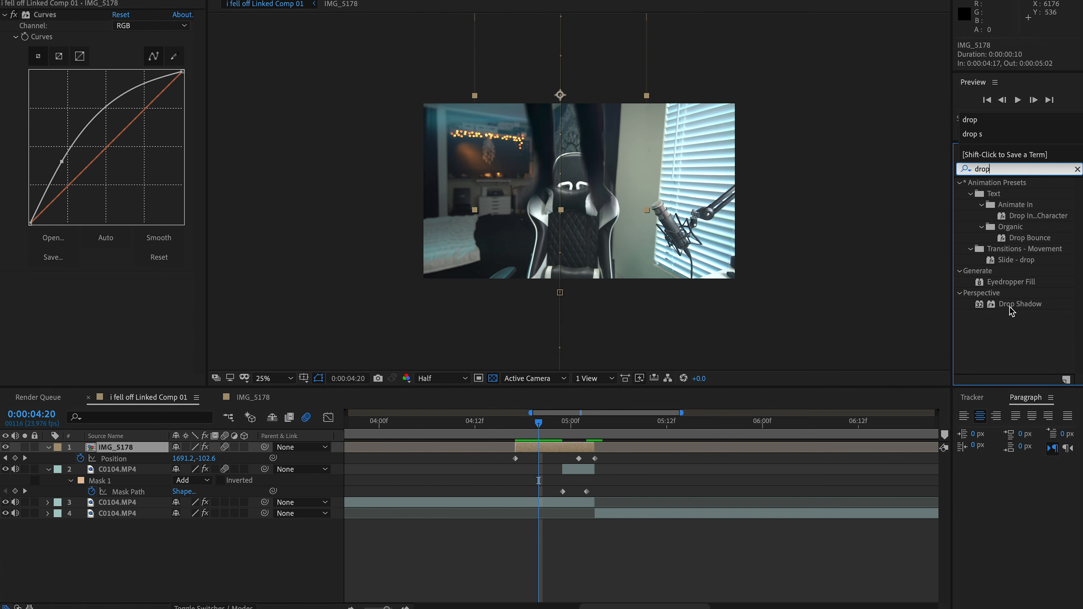
{"action": "left_click_drag", "start_coordinate": [1012, 311], "coordinate": [533, 452]}
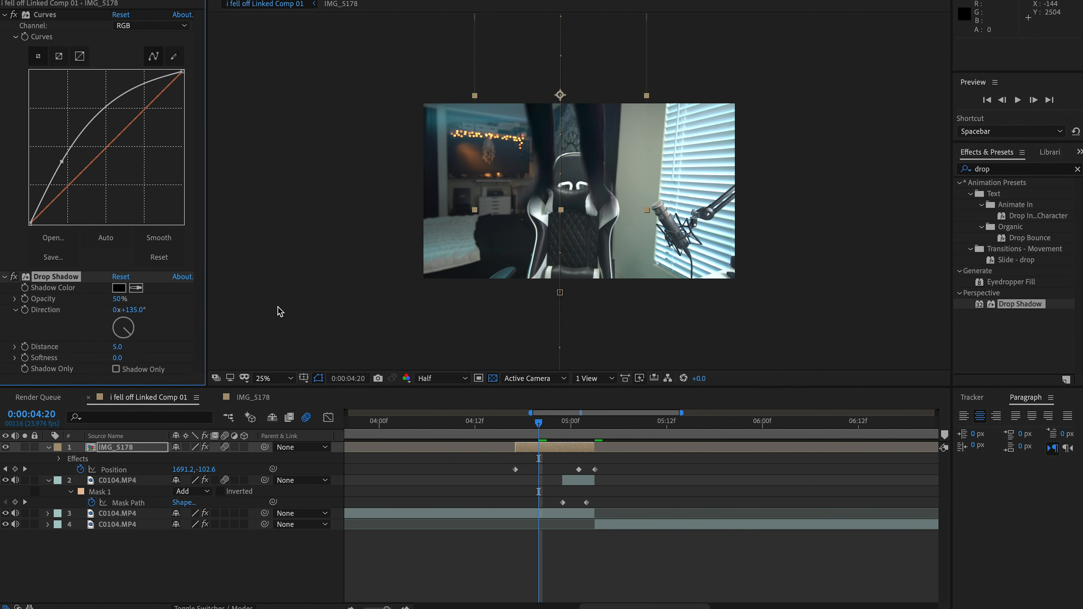
Set the drop shadow direction to 271° and sample its color from the teal wall above the string lights
{"action": "left_click_drag", "start_coordinate": [119, 331], "coordinate": [102, 328]}
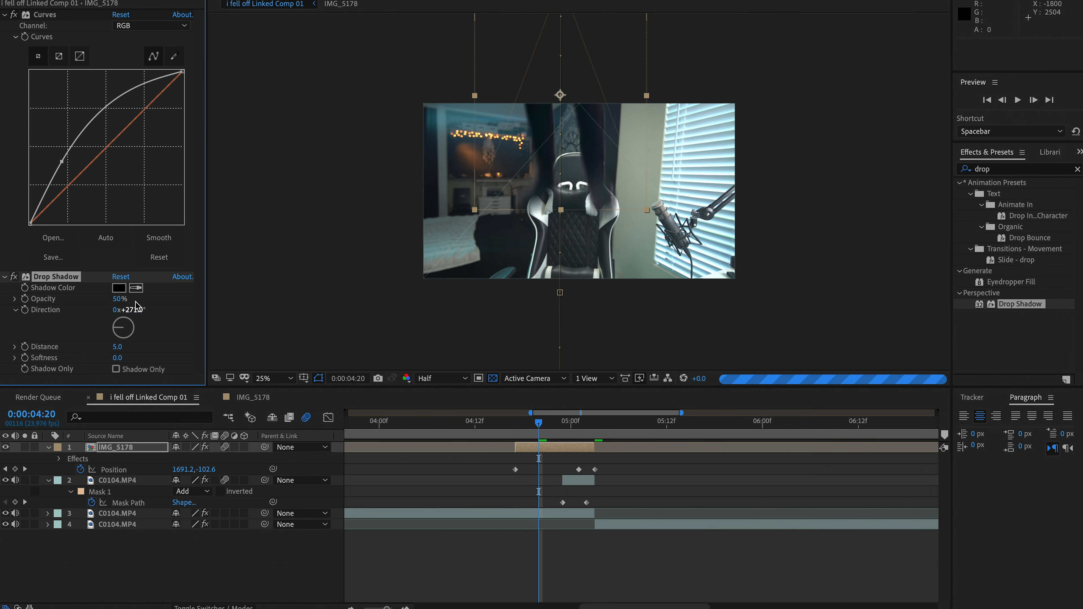
{"action": "left_click", "coordinate": [452, 123]}
{"action": "scroll", "coordinate": [487, 168], "scroll_direction": "up", "scroll_amount": 3}
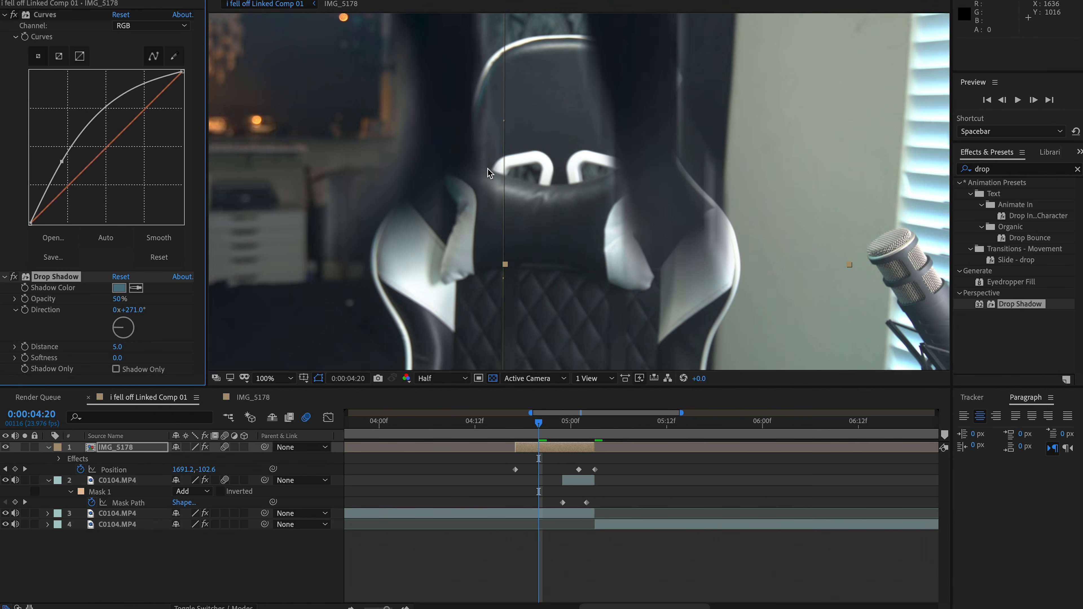
{"action": "scroll", "coordinate": [487, 168], "scroll_direction": "down", "scroll_amount": 1}
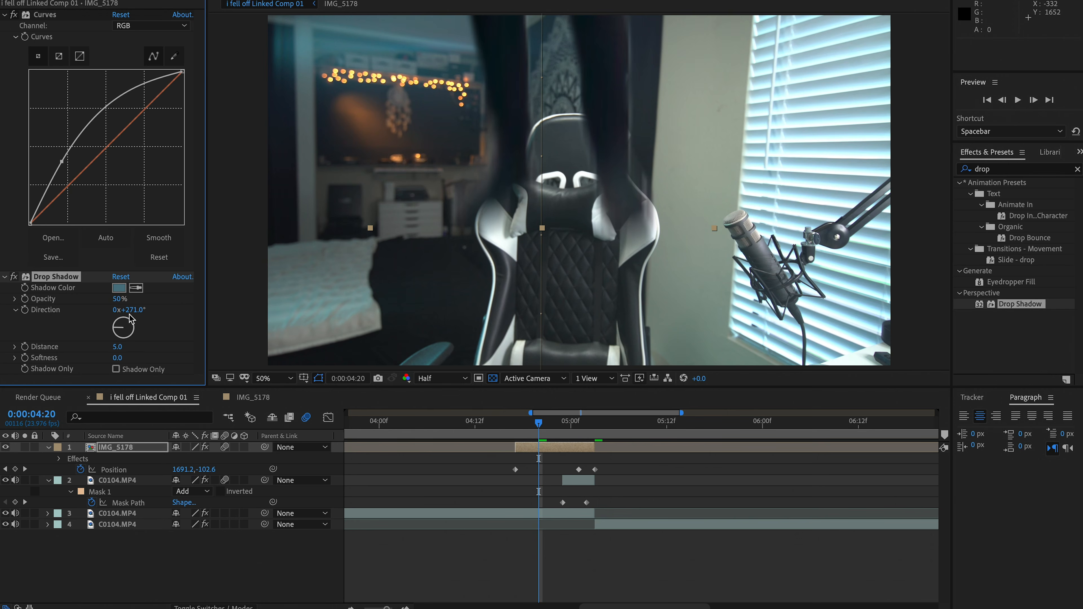
Change the shadow color to a brighter, more saturated blue and set the shadow opacity to 54%
{"action": "left_click", "coordinate": [118, 288]}
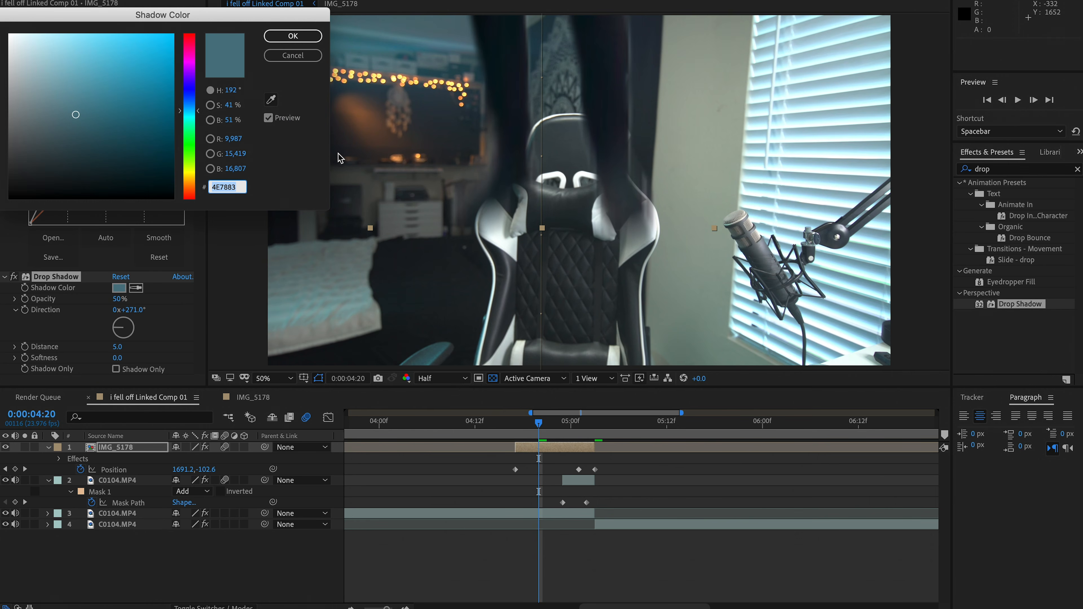
{"action": "left_click", "coordinate": [101, 90]}
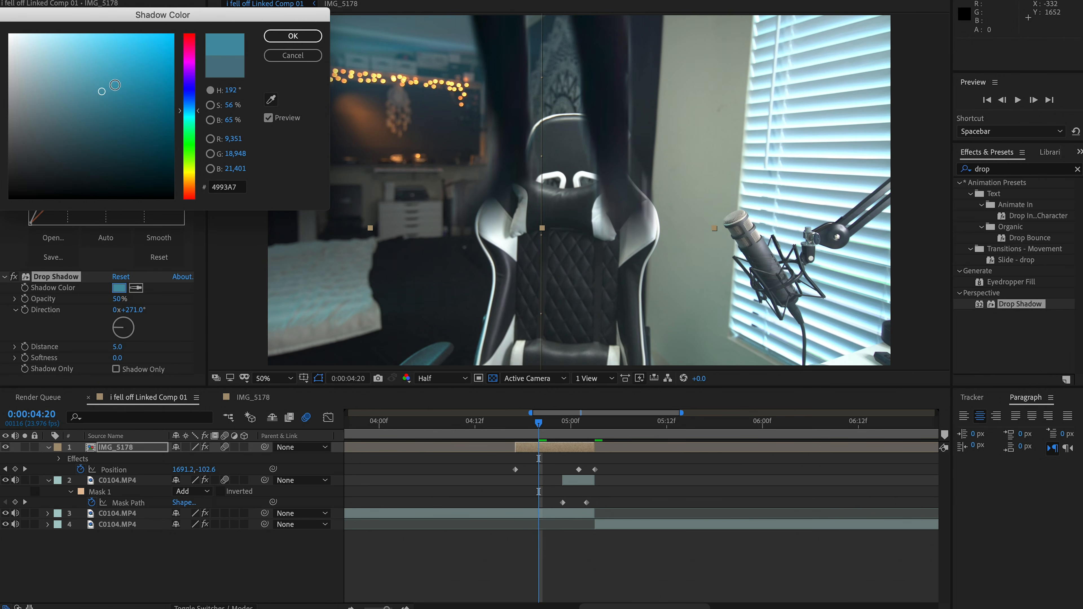
{"action": "left_click", "coordinate": [293, 35]}
{"action": "left_click_drag", "start_coordinate": [119, 298], "coordinate": [125, 298]}
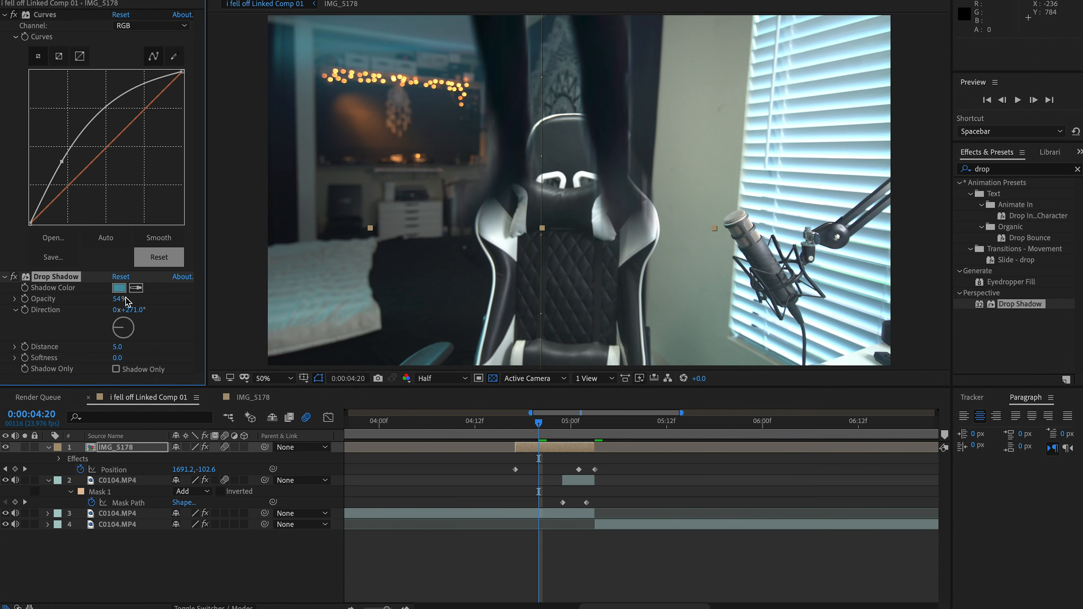
Split the last C0104.MP4 layer in FALL MAIN COMP at 0:00:05:15
{"action": "left_click", "coordinate": [336, 468]}
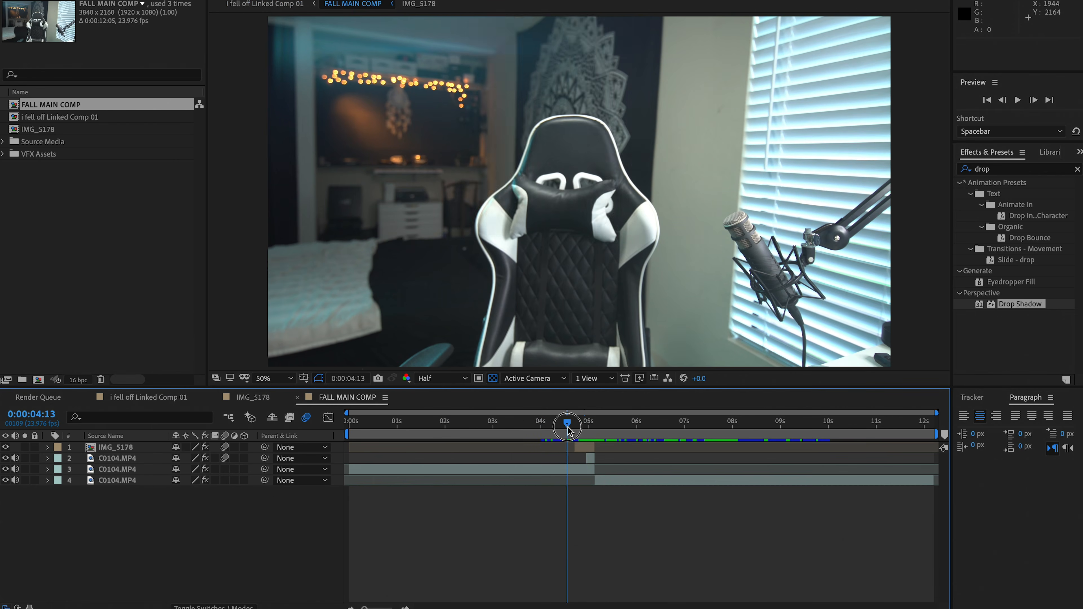
{"action": "left_click_drag", "start_coordinate": [570, 422], "coordinate": [619, 485]}
{"action": "left_click", "coordinate": [617, 481]}
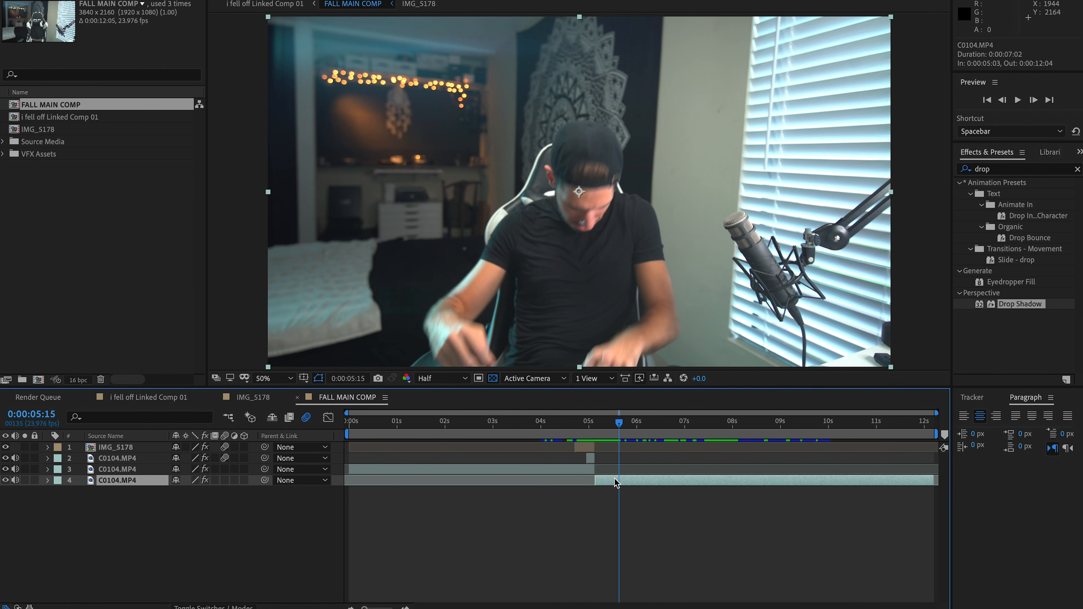
{"action": "key", "text": "super+shift+d"}
Time-stretch the short piece before the cut to 65% and slide it later so it ends at 0:00:05:15
{"action": "right_click", "coordinate": [607, 491]}
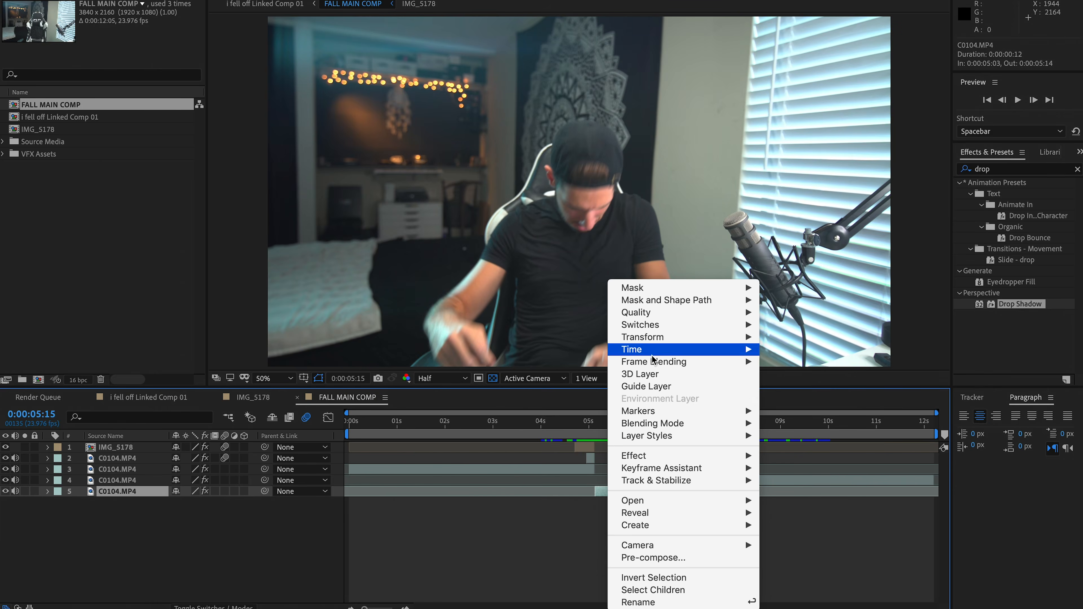
{"action": "mouse_move", "coordinate": [648, 349]}
{"action": "left_click", "coordinate": [795, 375]}
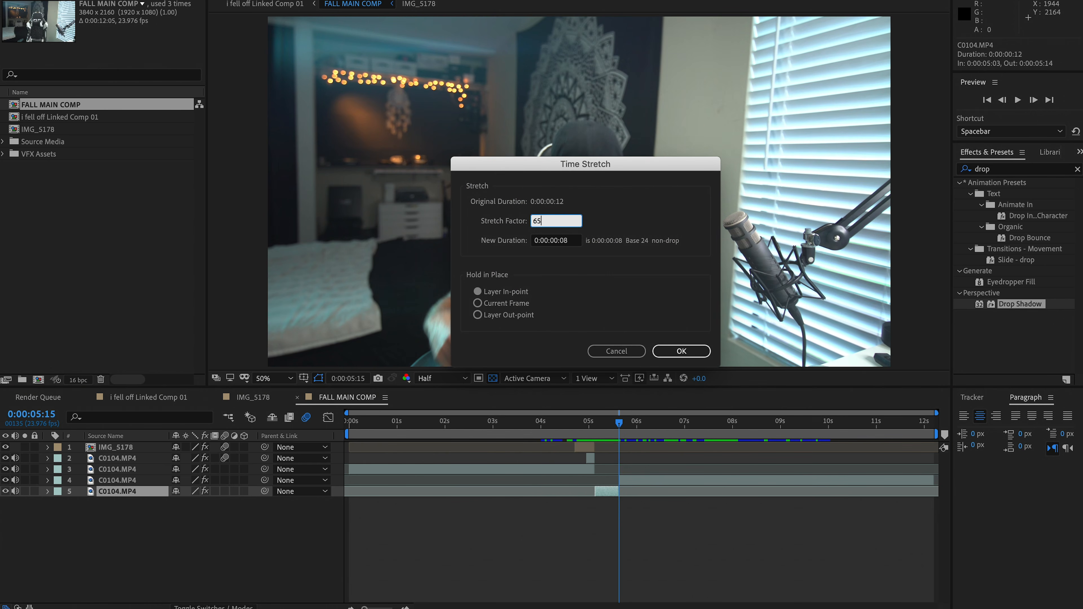
{"action": "left_click", "coordinate": [684, 351]}
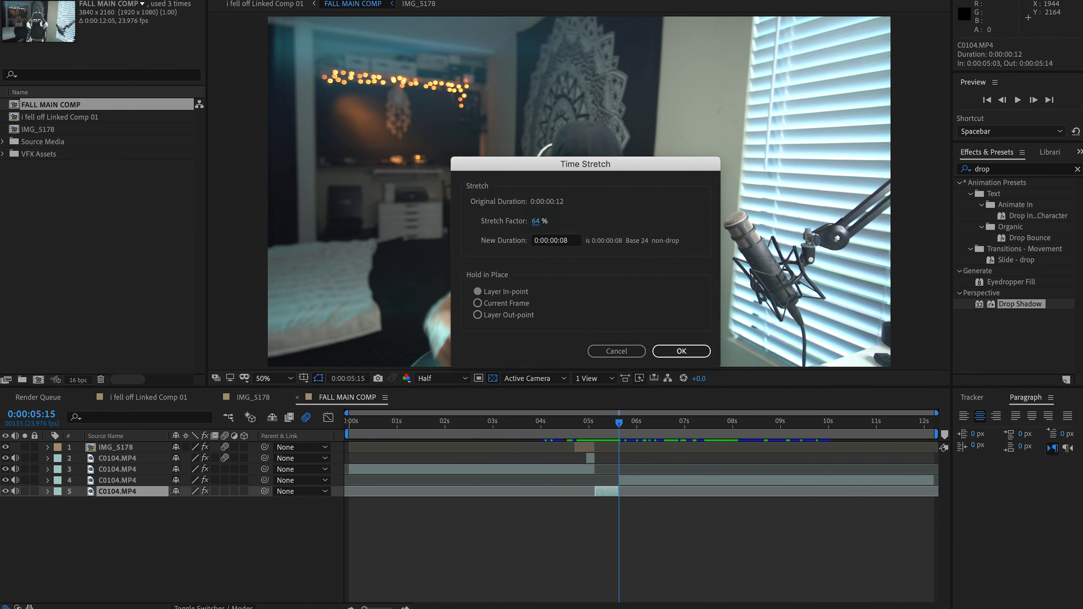
{"action": "scroll", "coordinate": [596, 488], "scroll_direction": "up", "scroll_amount": 3}
{"action": "scroll", "coordinate": [596, 488], "scroll_direction": "up", "scroll_amount": 4}
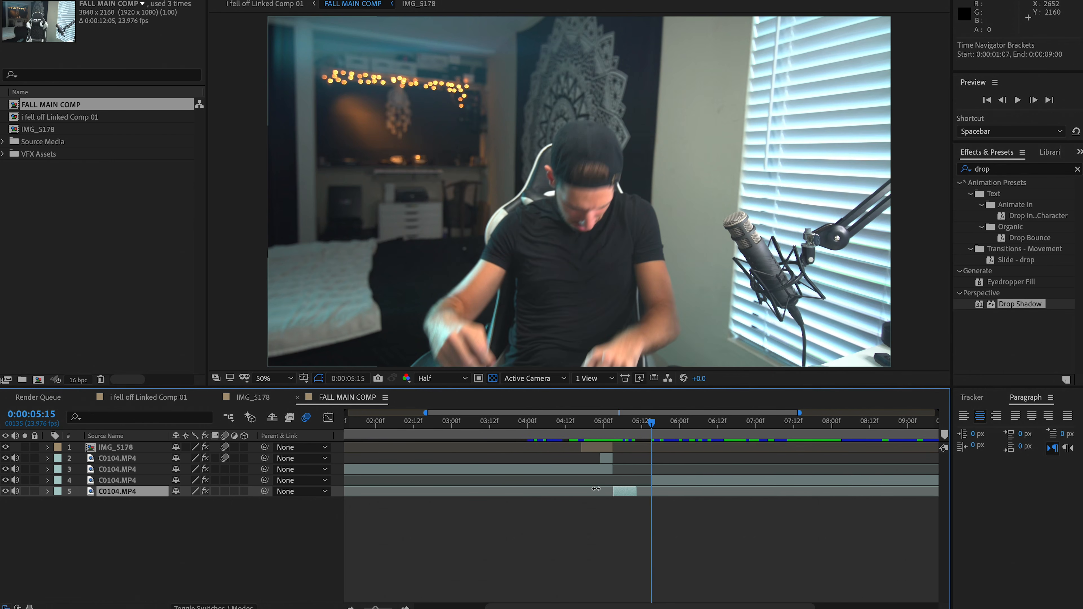
{"action": "left_click_drag", "start_coordinate": [580, 492], "coordinate": [623, 492]}
Delay the legs layer's first Position and Scale keyframes by three frames and move its last Scale keyframe to 0:00:05:00
{"action": "left_click", "coordinate": [529, 469]}
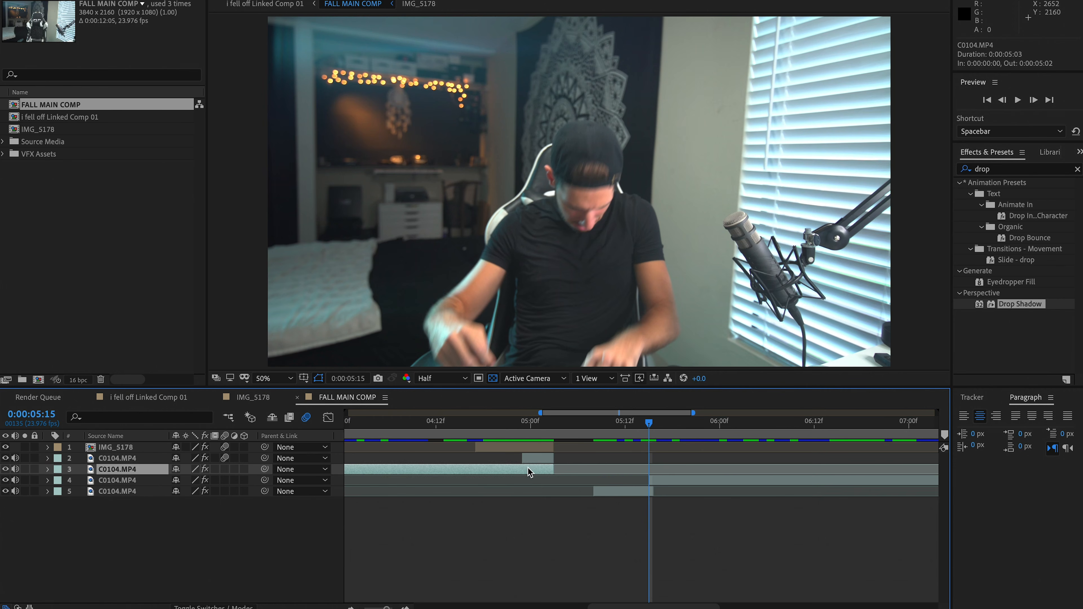
{"action": "left_click", "coordinate": [527, 448], "text": "shift"}
{"action": "left_click", "coordinate": [475, 423]}
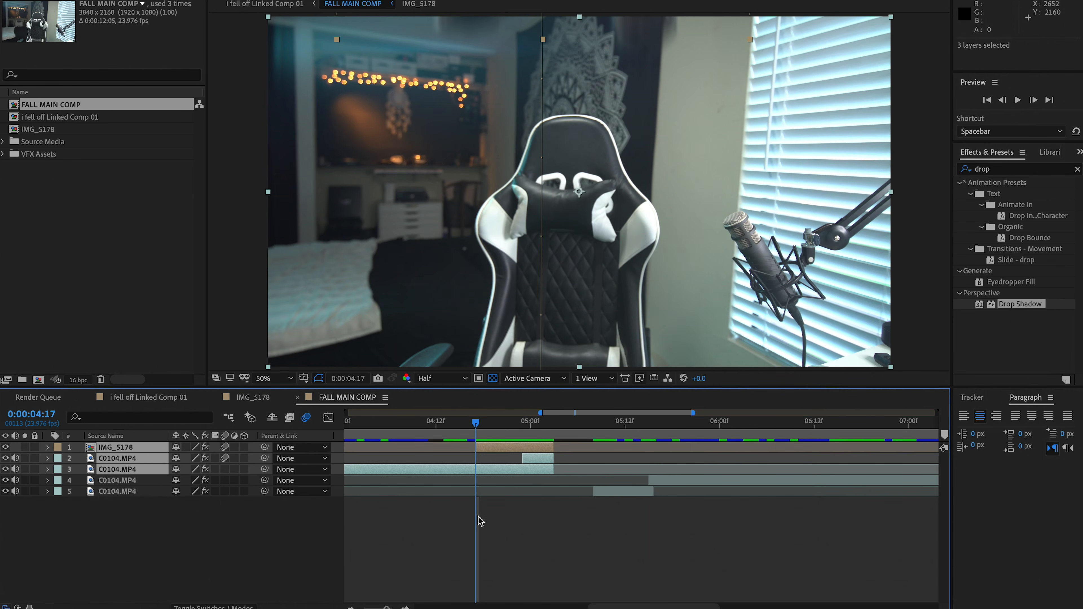
{"action": "left_click", "coordinate": [478, 514]}
{"action": "left_click", "coordinate": [498, 448]}
{"action": "key", "text": "u"}
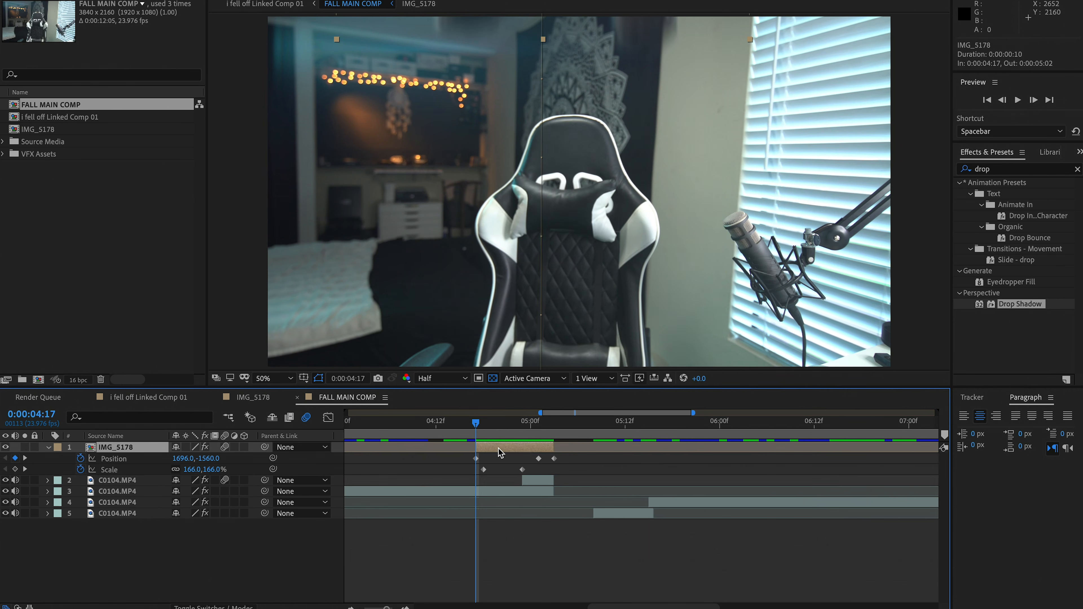
{"action": "left_click", "coordinate": [541, 478]}
{"action": "key", "text": "u"}
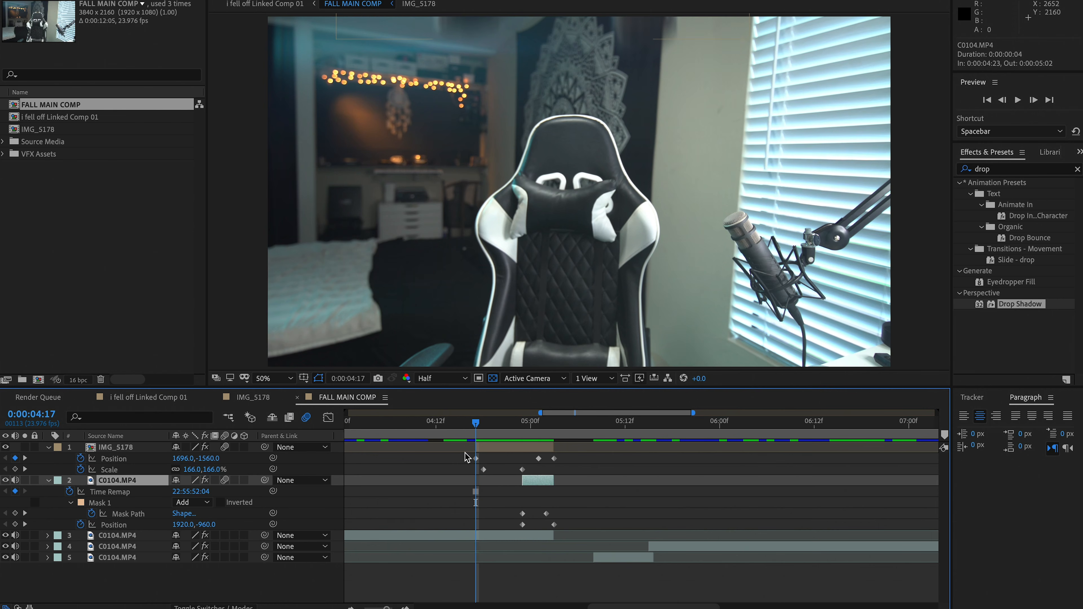
{"action": "left_click_drag", "start_coordinate": [491, 423], "coordinate": [515, 427]}
{"action": "left_click_drag", "start_coordinate": [462, 456], "coordinate": [530, 470]}
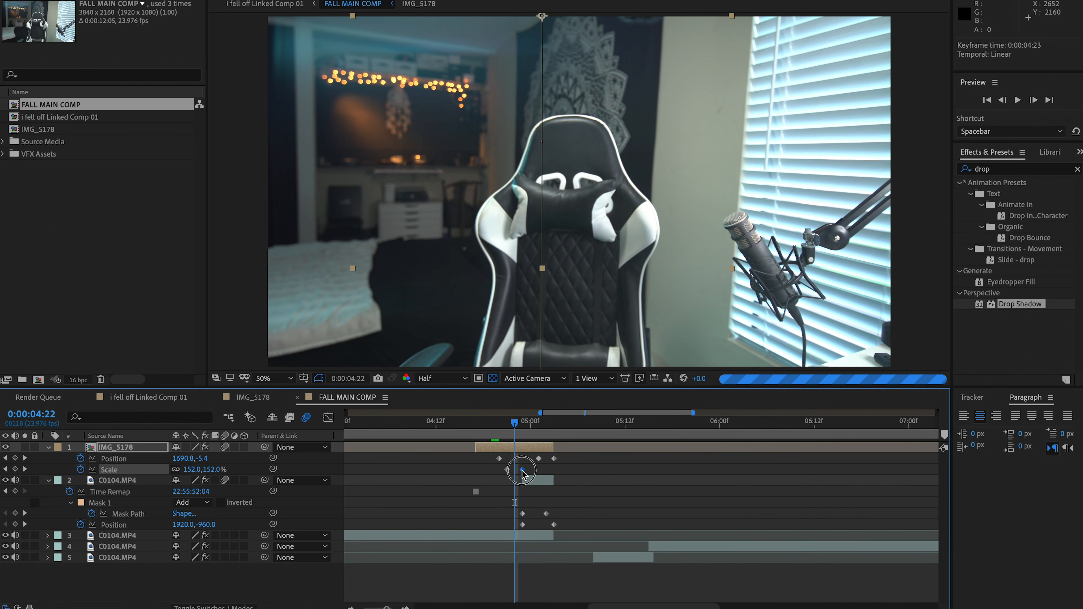
Move the masked torso layer's first Mask Path and Position keyframes to 0:00:05:00 and compare the neighbouring frames
{"action": "left_click_drag", "start_coordinate": [531, 511], "coordinate": [519, 526]}
{"action": "left_click_drag", "start_coordinate": [529, 510], "coordinate": [519, 527]}
{"action": "left_click_drag", "start_coordinate": [523, 515], "coordinate": [530, 515]}
{"action": "key", "text": "Page_Down"}
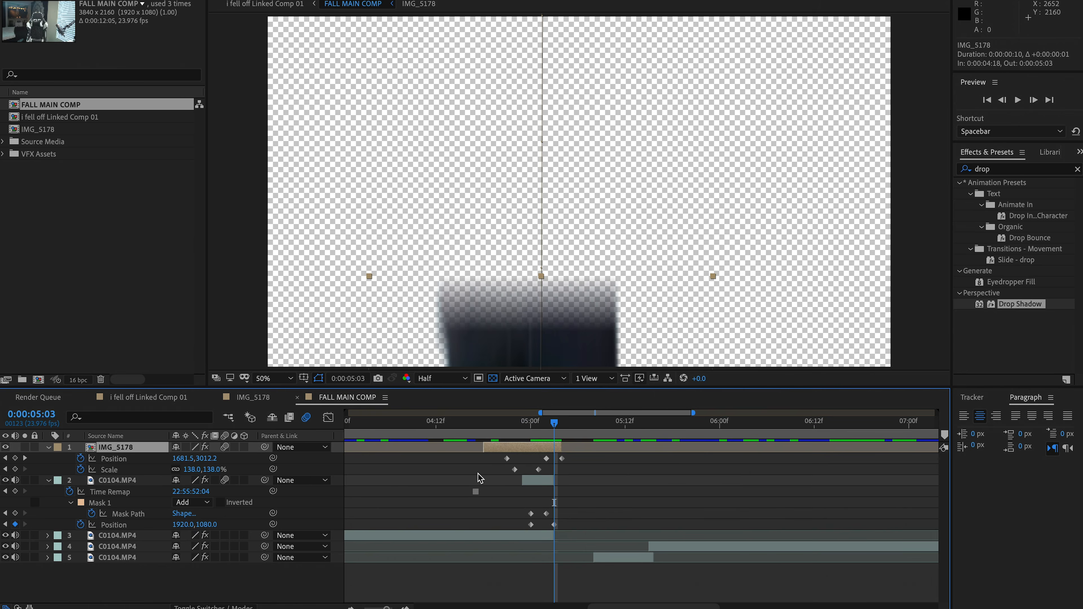
{"action": "key", "text": "Page_Up"}
{"action": "key", "text": "Page_Down"}
{"action": "key", "text": "Page_Up"}
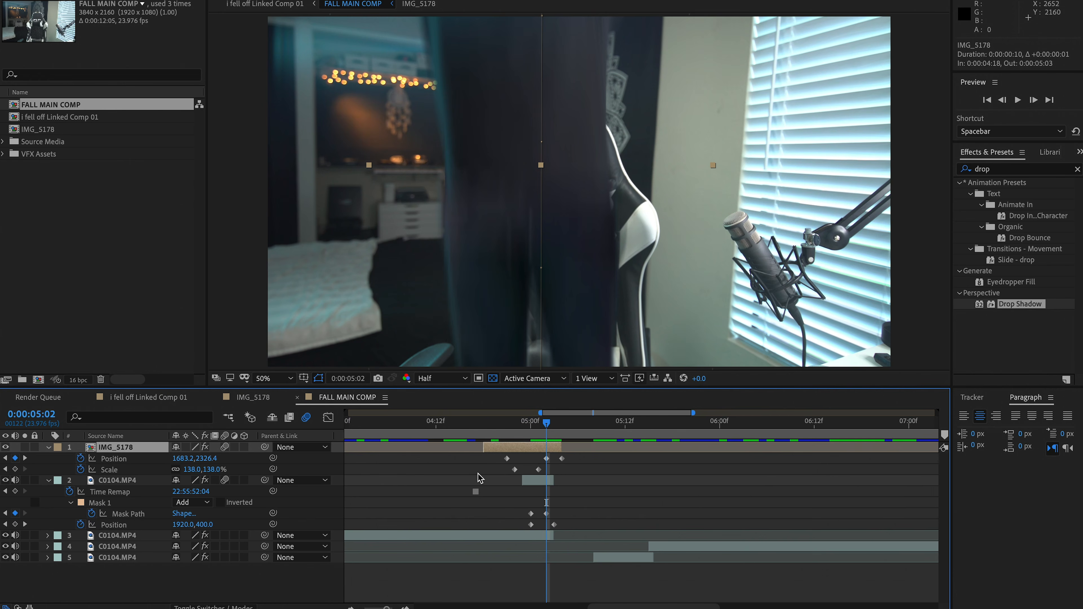
Shift the legs layer one frame later, and slide it with the torso and empty-chair layers five frames later to meet the stretched piece
{"action": "left_click", "coordinate": [530, 536]}
{"action": "left_click", "coordinate": [529, 446], "text": "shift"}
{"action": "left_click_drag", "start_coordinate": [529, 446], "coordinate": [568, 446]}
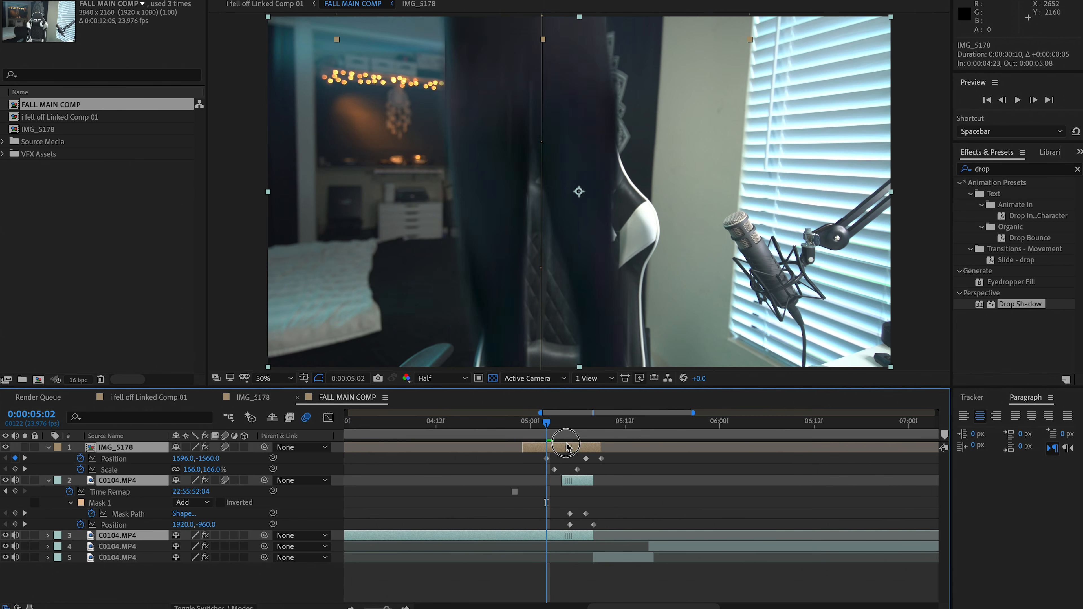
{"action": "key", "text": "Page_Down"}
{"action": "key", "text": "Page_Down"}
{"action": "key", "text": "Page_Down"}
{"action": "key", "text": "Page_Down"}
{"action": "key", "text": "Page_Down"}
{"action": "key", "text": "Page_Down"}
{"action": "key", "text": "Page_Down"}
{"action": "key", "text": "Page_Down"}
{"action": "key", "text": "Page_Down"}
{"action": "key", "text": "Page_Down"}
Play back the fall from 0:00:04:18 to check the timing of the shifted layers
{"action": "left_click", "coordinate": [483, 423]}
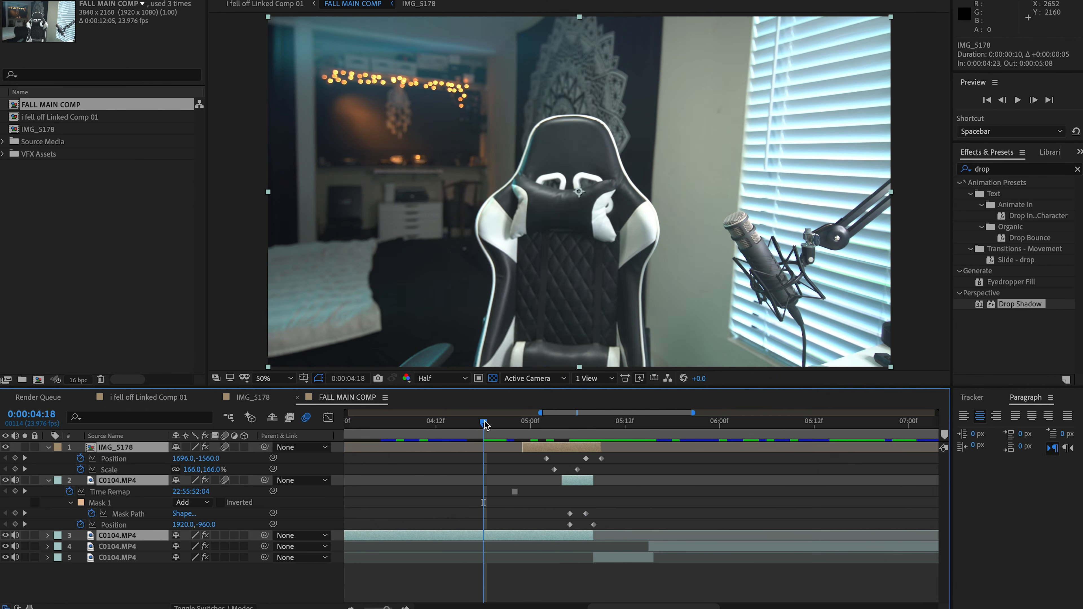
{"action": "key", "text": "super+shift+a"}
{"action": "scroll", "coordinate": [435, 219], "scroll_direction": "down", "scroll_amount": 2}
{"action": "key", "text": "space"}
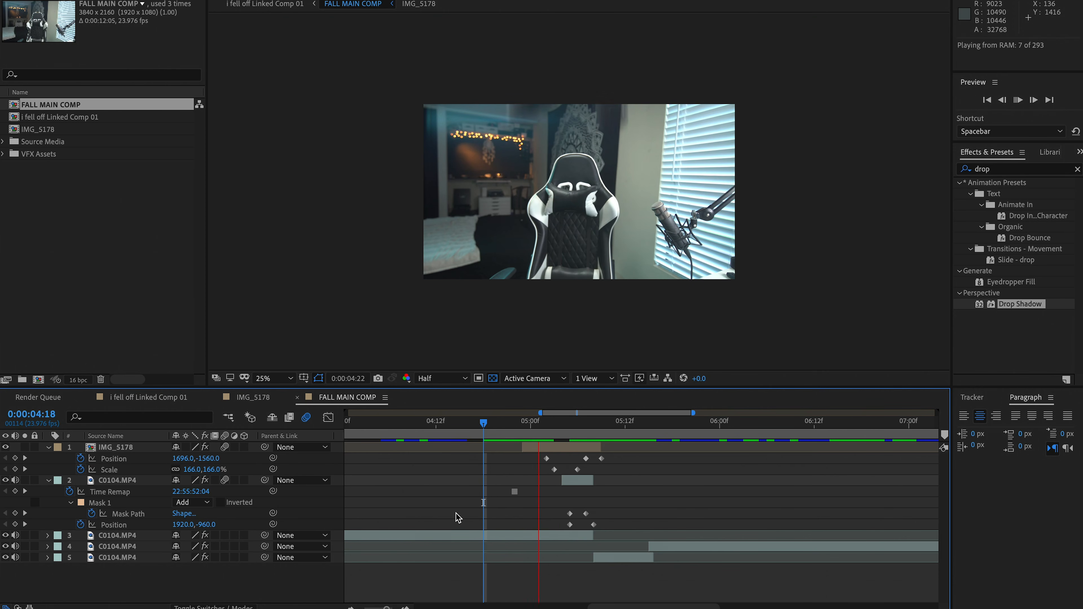
{"action": "left_click", "coordinate": [491, 422]}
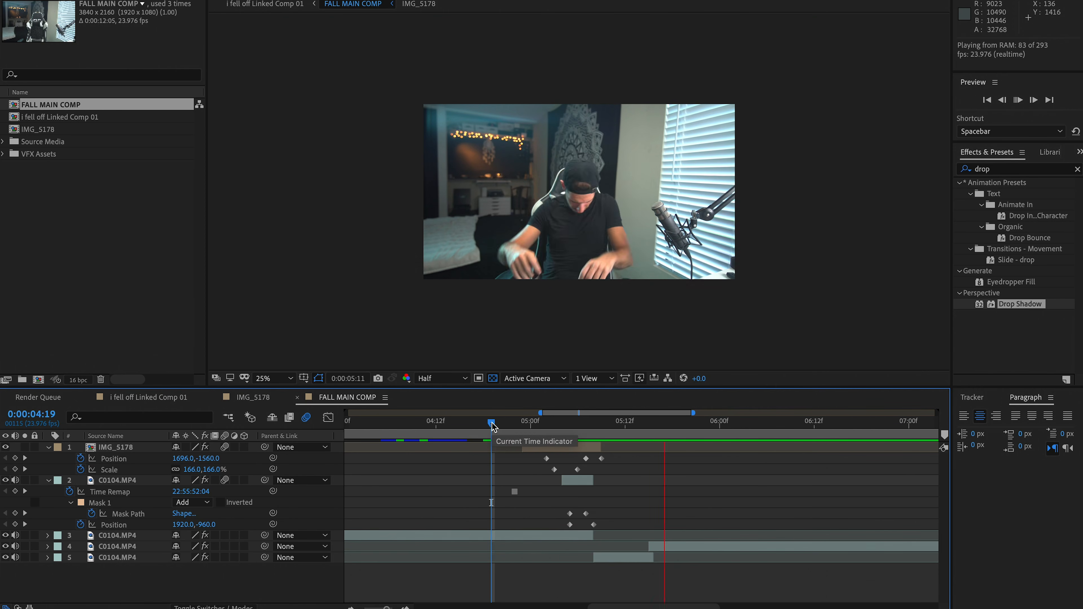
{"action": "key", "text": "space"}
Split the long C0104.MP4 layer that follows the stretched piece at 0:00:05:23
{"action": "left_click_drag", "start_coordinate": [630, 424], "coordinate": [711, 433]}
{"action": "left_click", "coordinate": [677, 550]}
{"action": "key", "text": "ctrl+shift+d"}
Time-stretch the piece before the 0:00:05:23 cut to 80% and shift it one frame later
{"action": "right_click", "coordinate": [664, 556]}
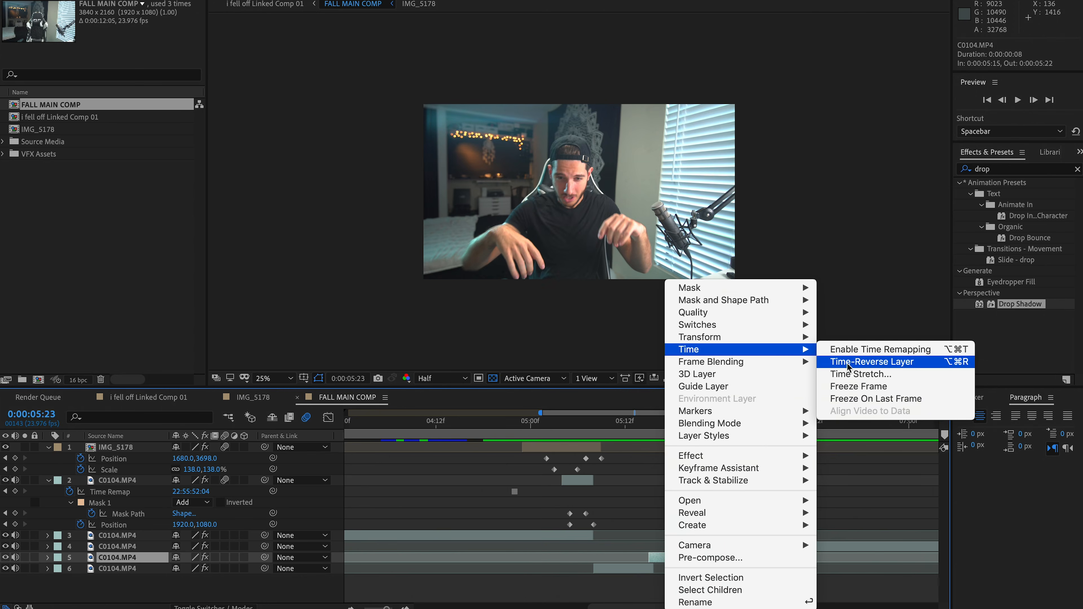
{"action": "left_click", "coordinate": [848, 378]}
{"action": "type", "text": "80"}
{"action": "key", "text": "Return"}
{"action": "key", "text": "equal"}
{"action": "key", "text": "equal"}
{"action": "mouse_move", "coordinate": [570, 558]}
{"action": "left_mouse_down"}
{"action": "mouse_move", "coordinate": [618, 551]}
{"action": "mouse_move", "coordinate": [570, 561]}
{"action": "left_mouse_up"}
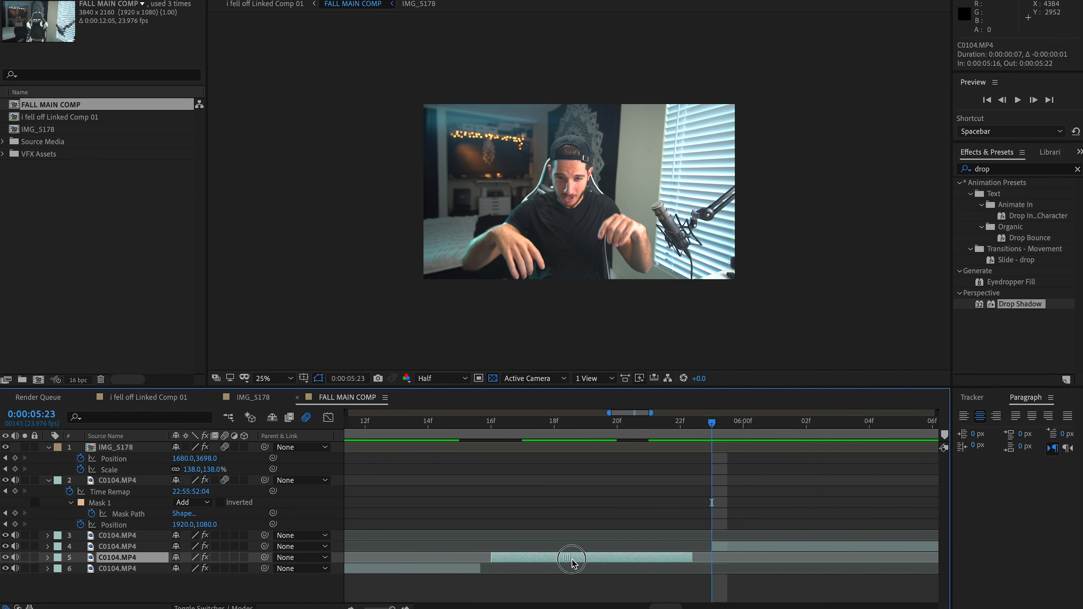
Time-stretch the piece before the 0:00:05:23 cut to 75% and slide it later to meet the remaining clip
{"action": "right_click", "coordinate": [576, 560]}
{"action": "mouse_move", "coordinate": [639, 349]}
{"action": "left_click", "coordinate": [773, 374]}
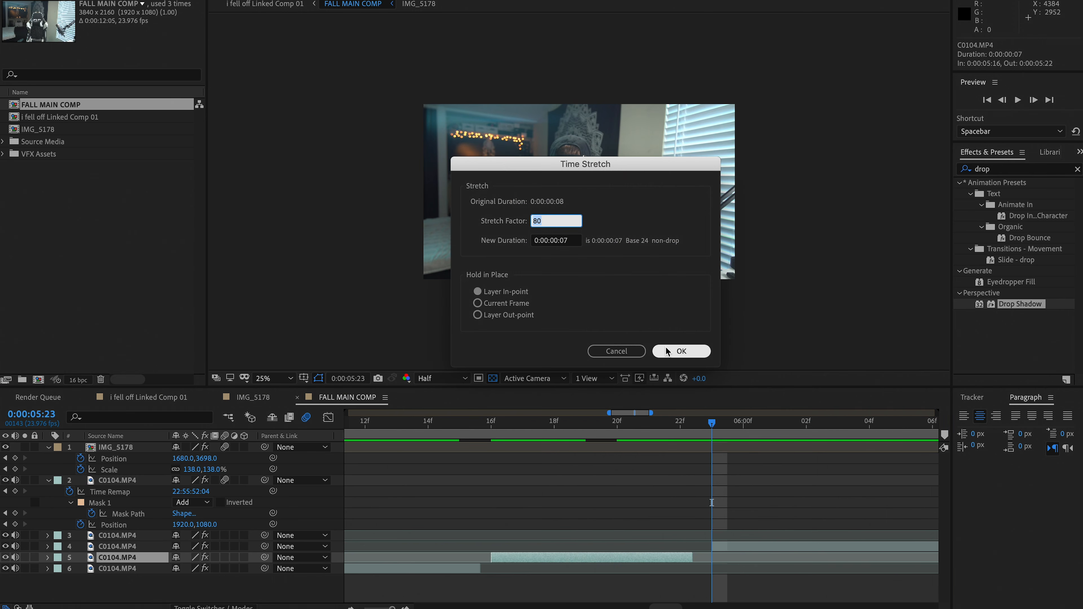
{"action": "type", "text": "75"}
{"action": "key", "text": "Return"}
{"action": "left_click_drag", "start_coordinate": [615, 558], "coordinate": [642, 559]}
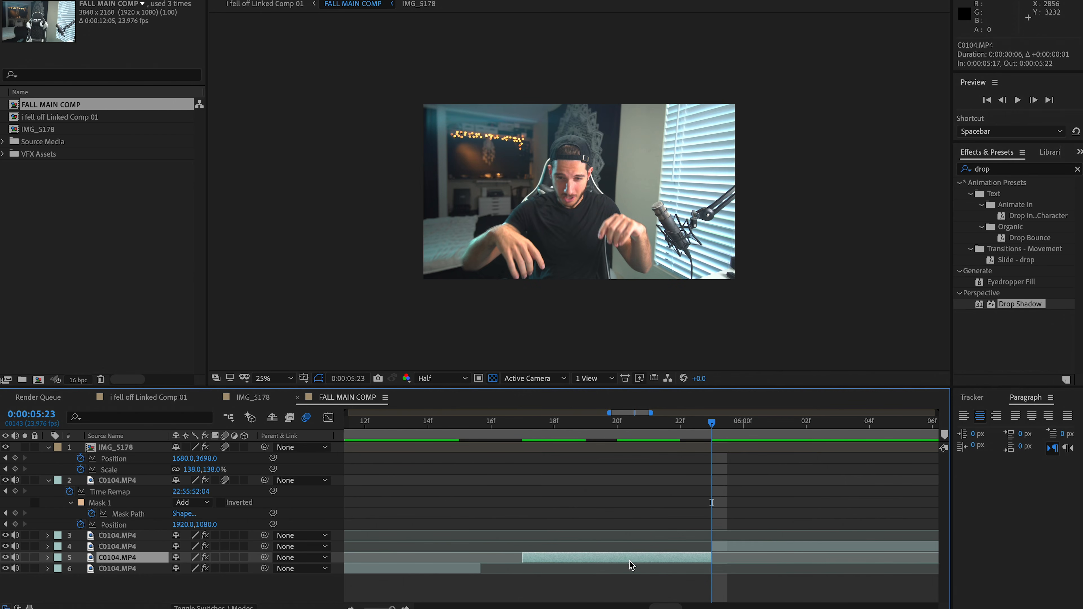
Reorder the three split C0104.MP4 pieces chronologically in the layer stack, below the empty-chair layer
{"action": "scroll", "coordinate": [461, 573], "scroll_direction": "left", "scroll_amount": 10}
{"action": "scroll", "coordinate": [460, 570], "scroll_direction": "down", "scroll_amount": 3}
{"action": "key", "text": "ctrl+Down"}
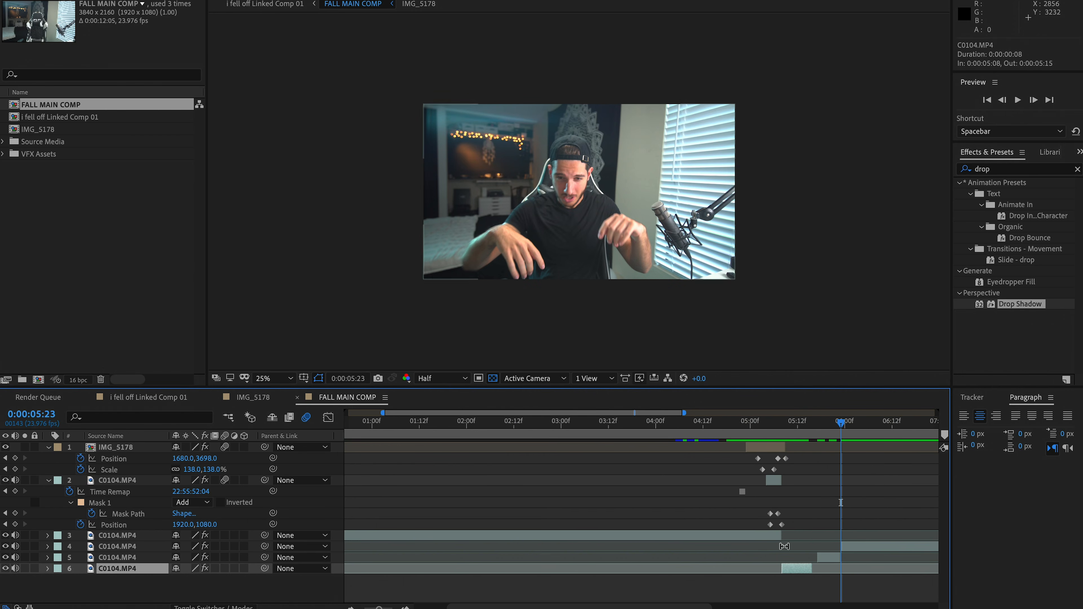
{"action": "left_click_drag", "start_coordinate": [118, 569], "coordinate": [123, 542]}
{"action": "left_click_drag", "start_coordinate": [130, 568], "coordinate": [130, 557]}
Slide the legs, torso, empty-chair and first stretched layers together about three frames later to close the gap before the second stretched piece
{"action": "left_click", "coordinate": [772, 536]}
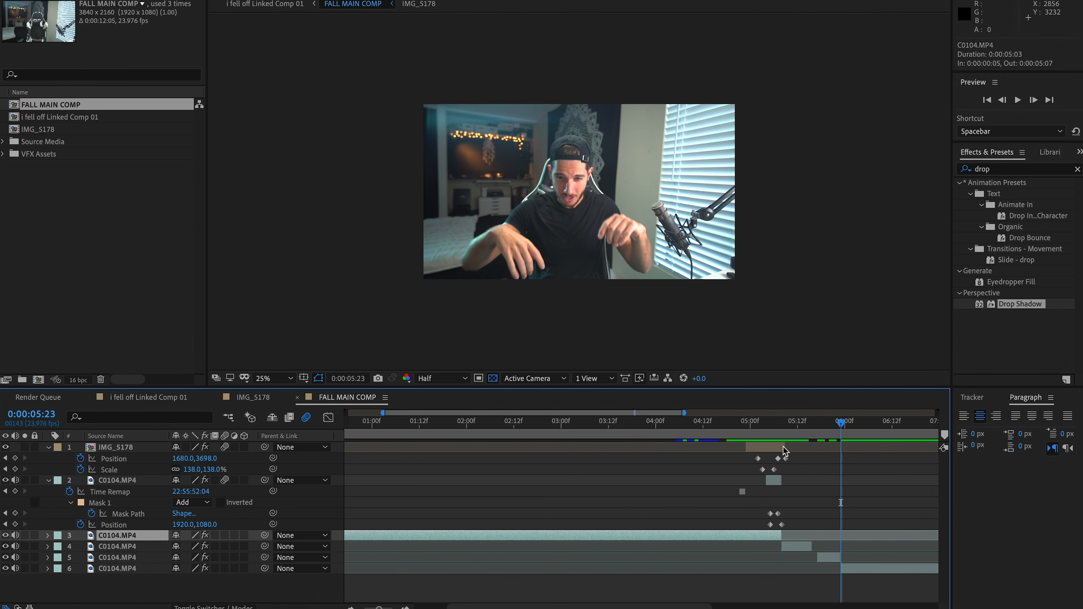
{"action": "left_click", "coordinate": [777, 448], "text": "shift"}
{"action": "left_click", "coordinate": [790, 545], "text": "shift"}
{"action": "left_click_drag", "start_coordinate": [791, 546], "coordinate": [796, 547]}
{"action": "left_click", "coordinate": [821, 427]}
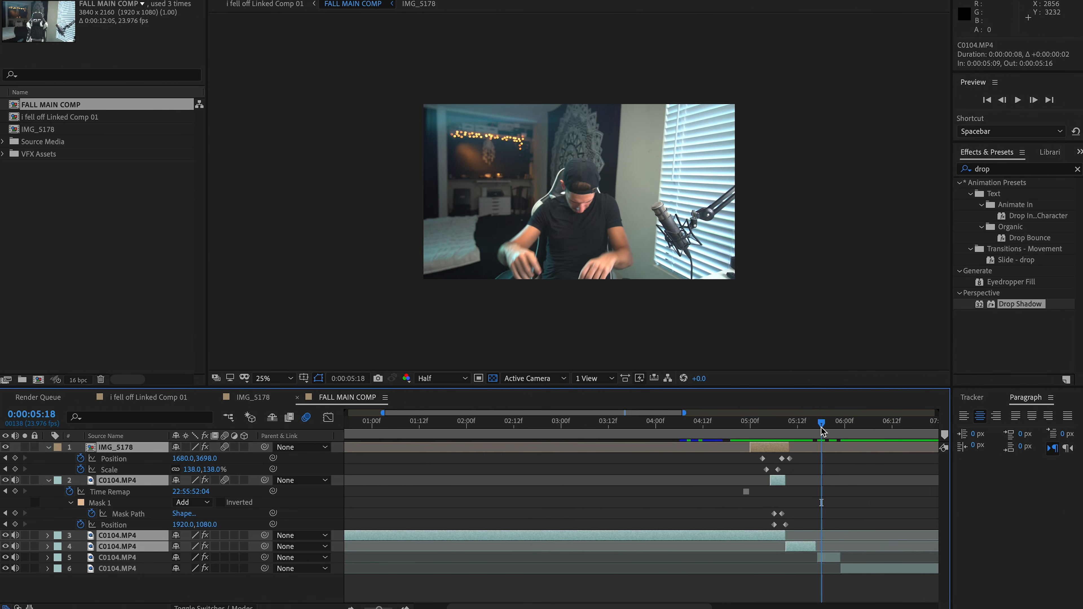
{"action": "key", "text": "equal"}
{"action": "key", "text": "equal"}
{"action": "key", "text": "equal"}
{"action": "key", "text": "equal"}
{"action": "mouse_move", "coordinate": [676, 546]}
{"action": "left_mouse_down"}
{"action": "mouse_move", "coordinate": [667, 547]}
{"action": "mouse_move", "coordinate": [694, 549]}
{"action": "left_mouse_up"}
{"action": "key", "text": "minus"}
{"action": "key", "text": "minus"}
{"action": "key", "text": "minus"}
{"action": "key", "text": "minus"}
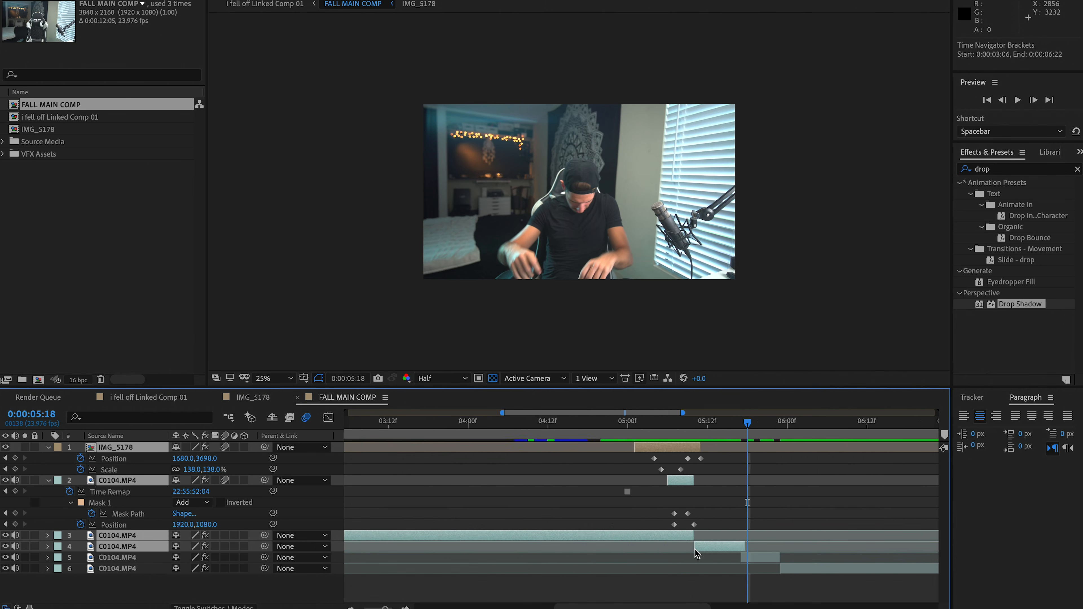
Play back the fall from around 0:00:04:22 to review the closed-up edit
{"action": "left_click", "coordinate": [681, 427]}
{"action": "key", "text": "space"}
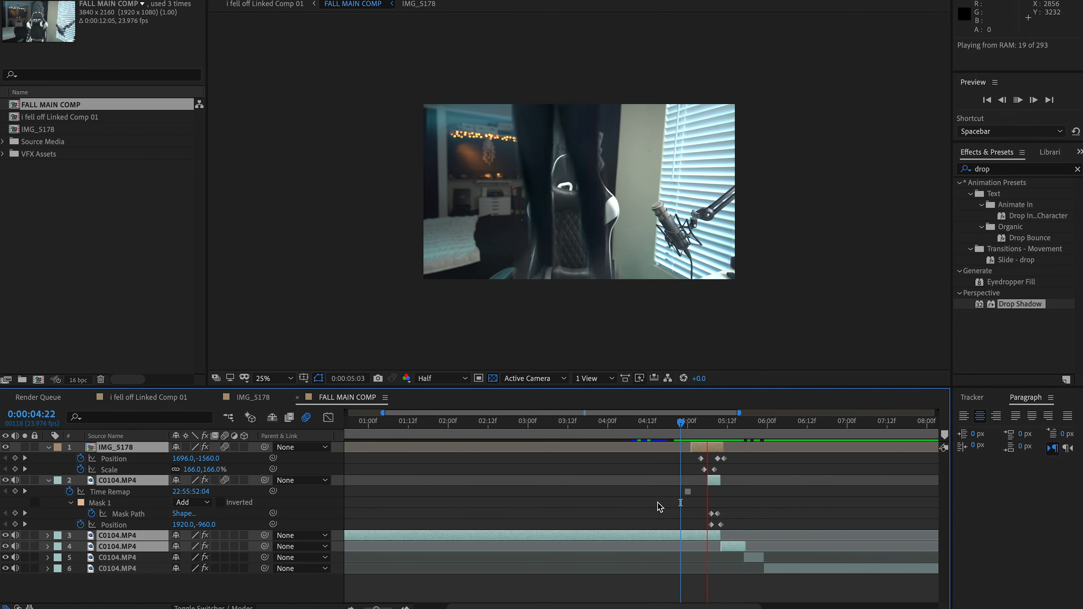
{"action": "key", "text": "space"}
{"action": "left_click", "coordinate": [678, 422]}
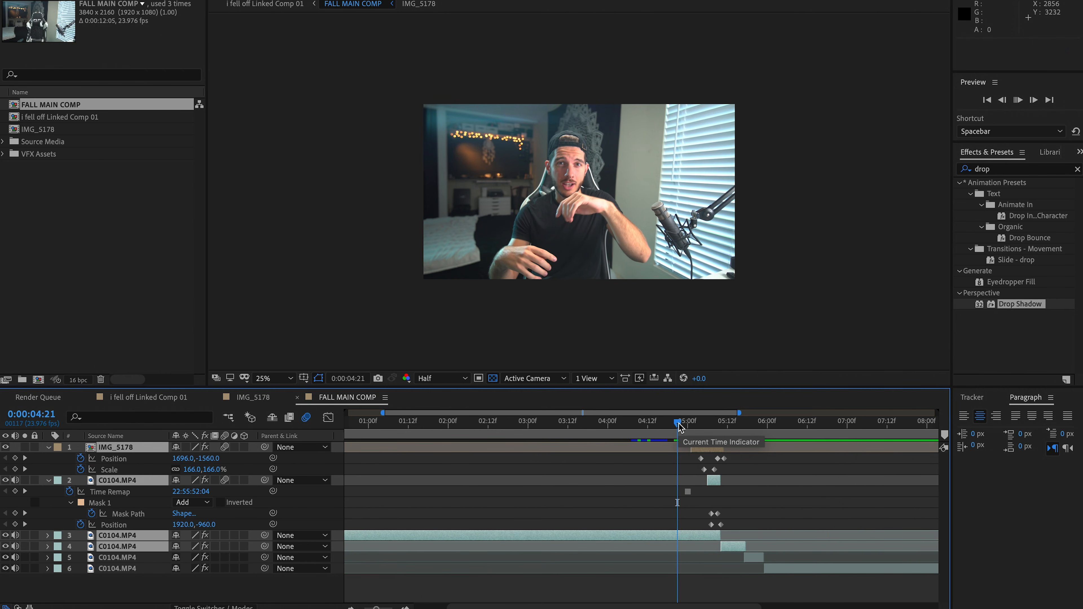
{"action": "key", "text": "space"}
Add Debris_Fall_01.mov from the VFX Assets folder above the legs layer, starting at 0:00:04:21
{"action": "left_click", "coordinate": [4, 154]}
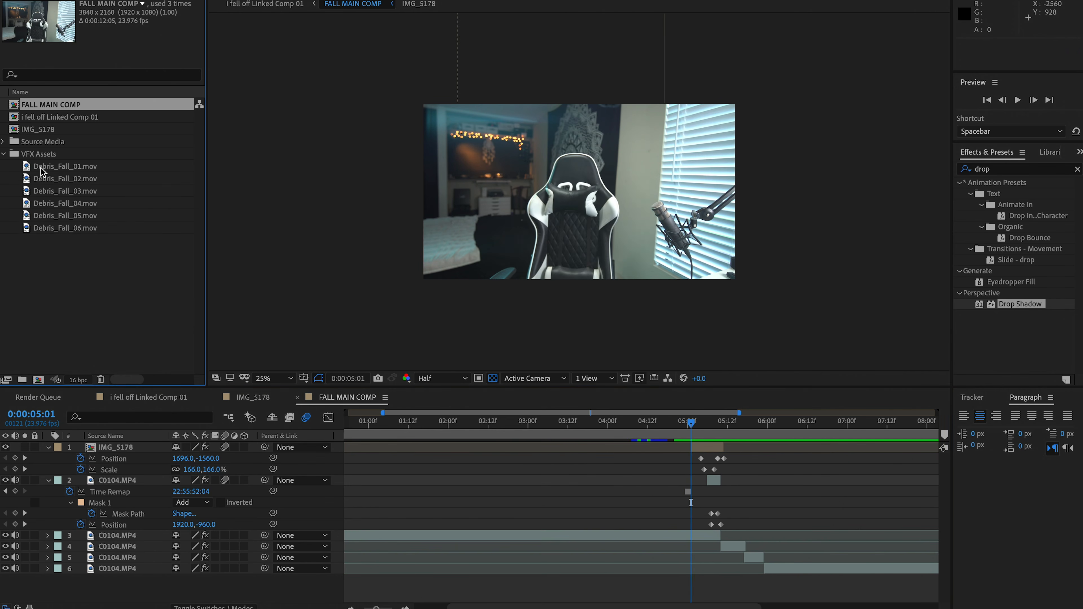
{"action": "left_click_drag", "start_coordinate": [41, 171], "coordinate": [693, 448]}
{"action": "key", "text": "equal"}
{"action": "key", "text": "equal"}
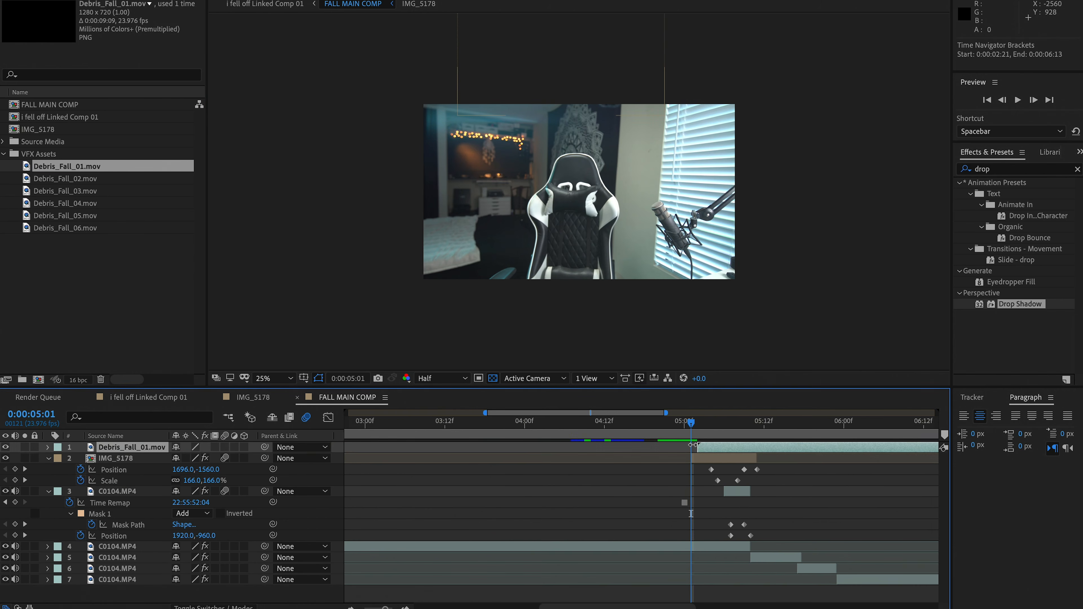
{"action": "left_click_drag", "start_coordinate": [732, 452], "coordinate": [663, 452]}
Scale the debris clip to 541% and move it down to position 1912, 1920, checking it at 0:00:05:08
{"action": "key", "text": "s"}
{"action": "left_click_drag", "start_coordinate": [215, 463], "coordinate": [375, 435]}
{"action": "left_click_drag", "start_coordinate": [666, 167], "coordinate": [667, 188]}
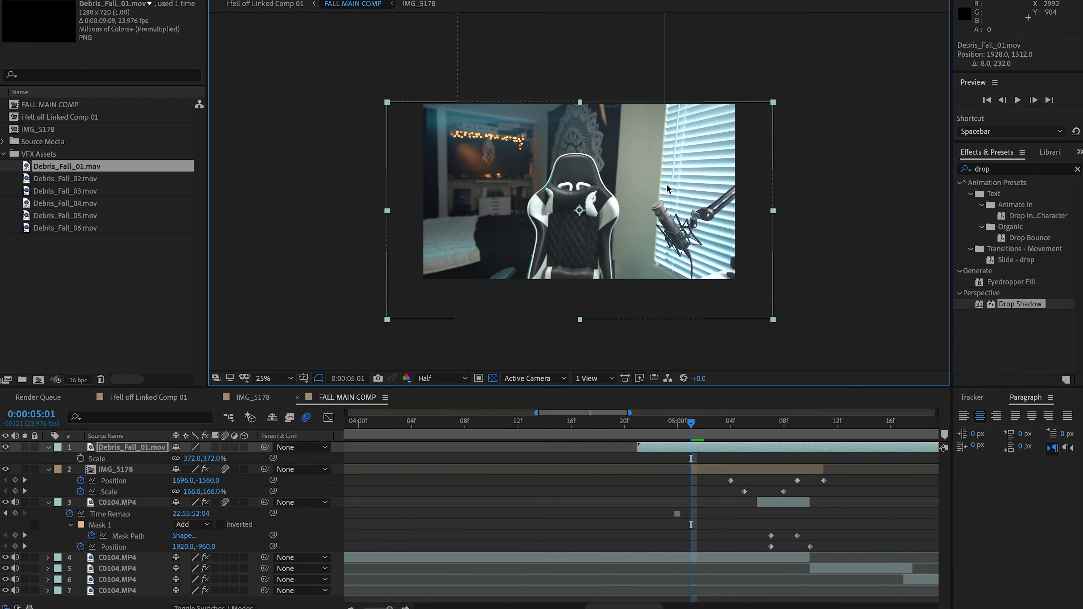
{"action": "left_click", "coordinate": [757, 424]}
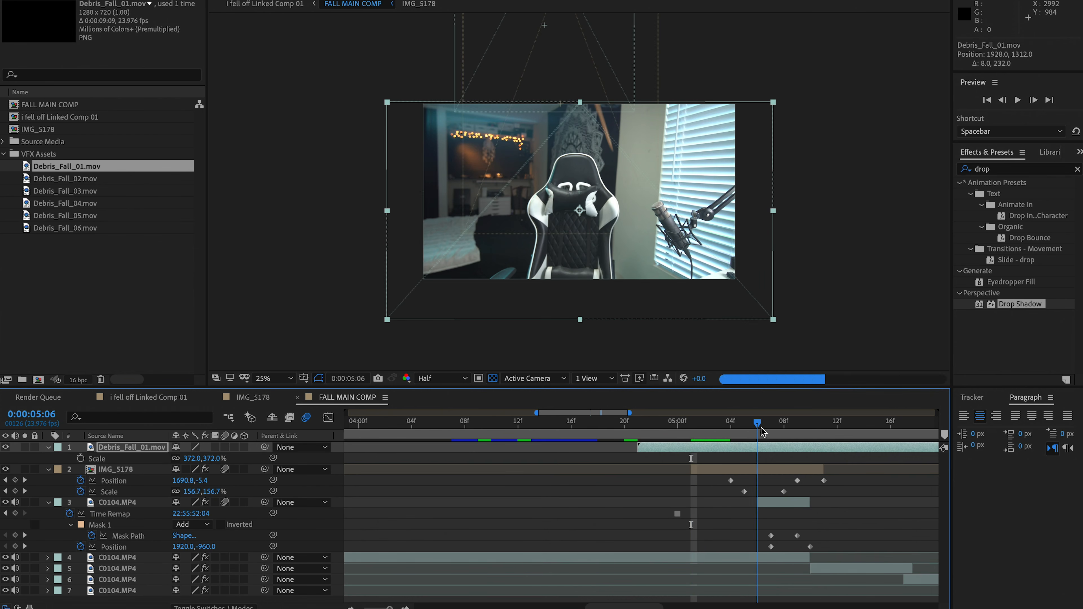
{"action": "left_click", "coordinate": [782, 431]}
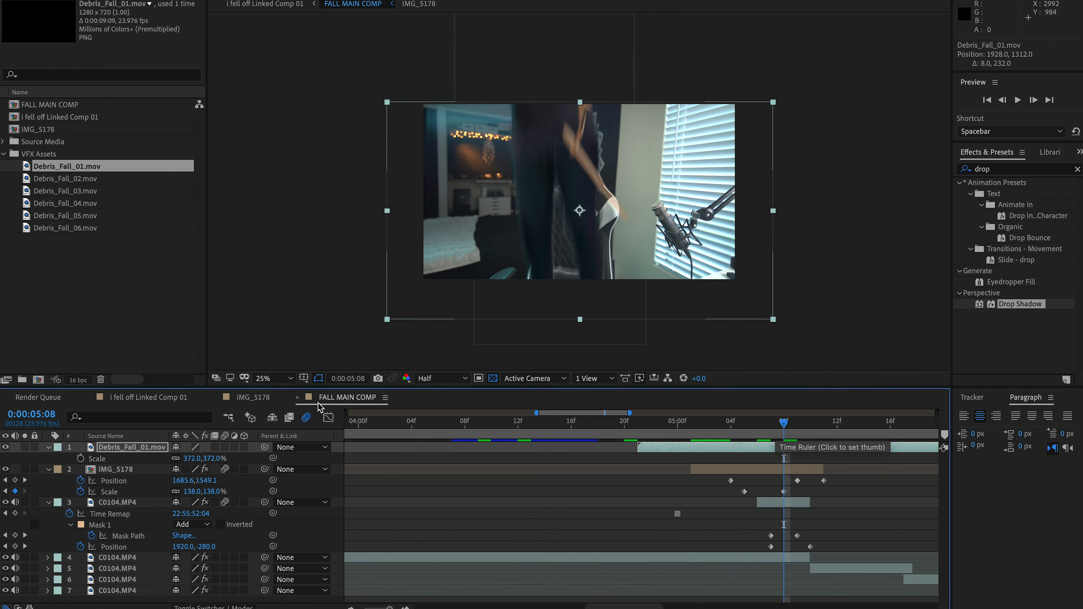
{"action": "left_click_drag", "start_coordinate": [204, 458], "coordinate": [316, 448]}
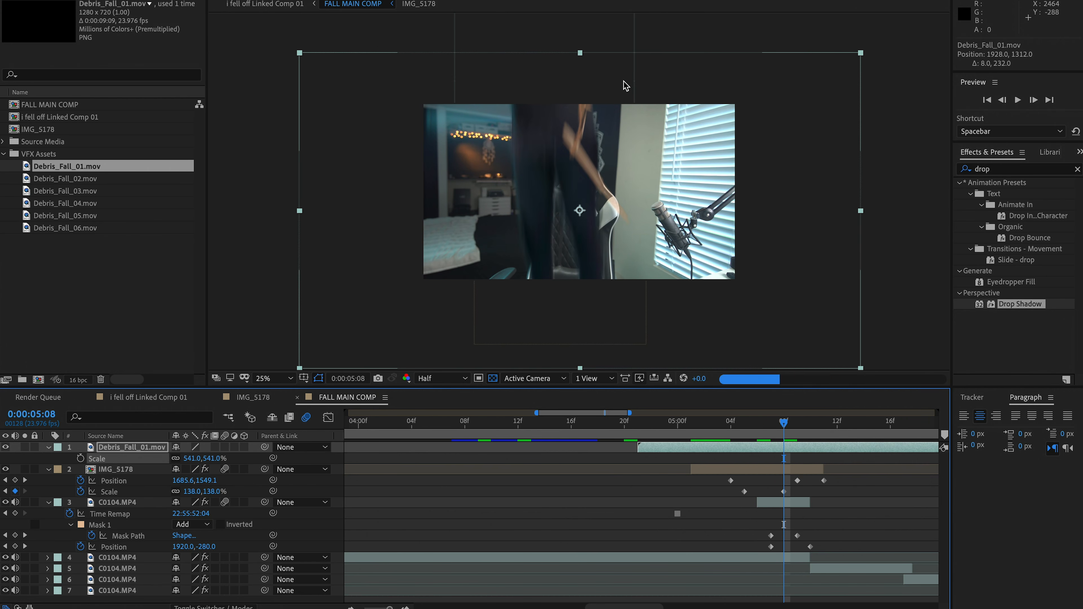
{"action": "left_click_drag", "start_coordinate": [612, 84], "coordinate": [611, 133]}
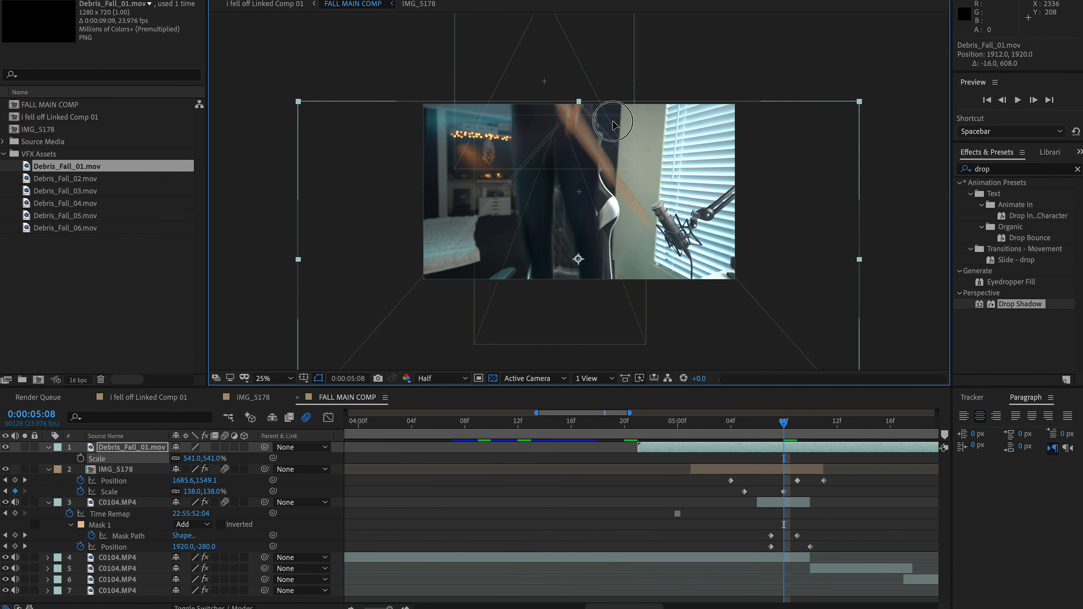
Apply the Tint effect to the debris clip and sample the bluish background wall as the Map White To color
{"action": "left_click", "coordinate": [995, 171]}
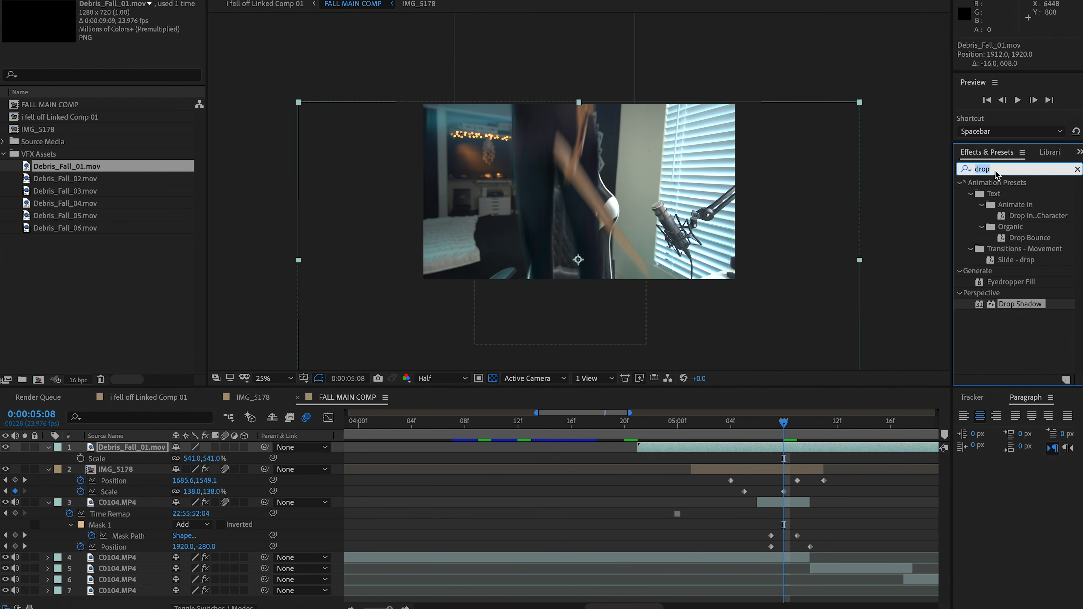
{"action": "type", "text": "tint"}
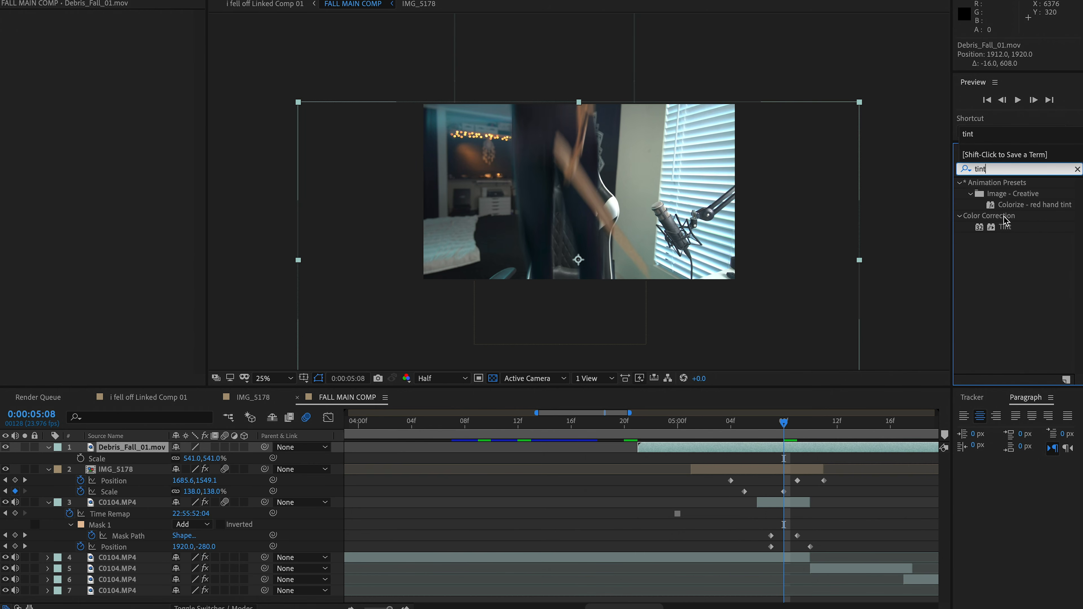
{"action": "left_click", "coordinate": [1005, 228]}
{"action": "left_click_drag", "start_coordinate": [365, 201], "coordinate": [33, 47]}
{"action": "left_click", "coordinate": [136, 38]}
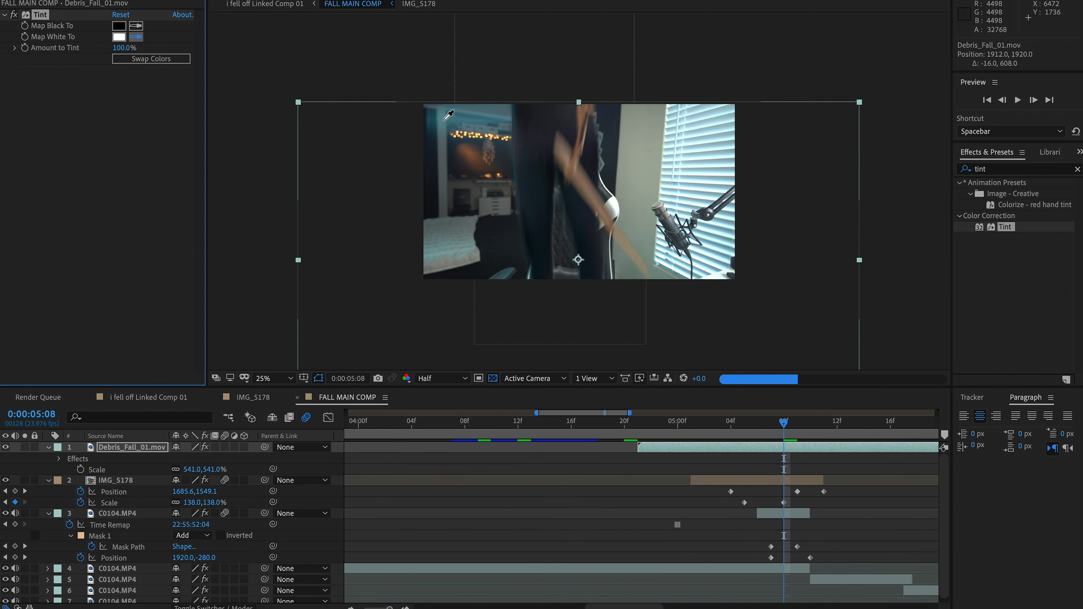
{"action": "left_click", "coordinate": [458, 119]}
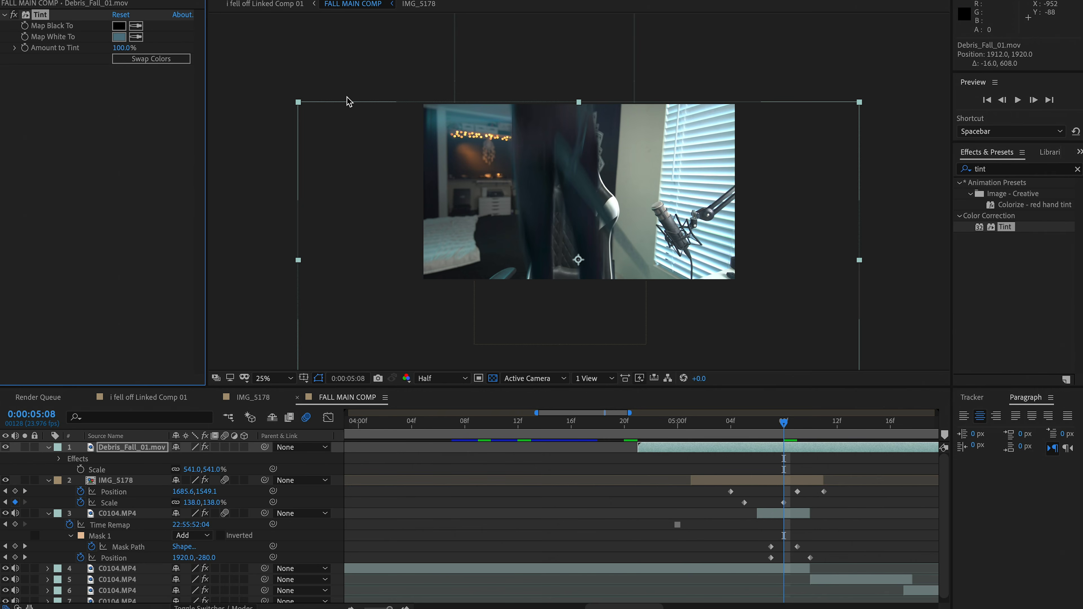
Brighten the debris tint's Map White To color to 70D0EE and set Amount to Tint to 38%
{"action": "left_click", "coordinate": [119, 38]}
{"action": "left_click", "coordinate": [97, 46]}
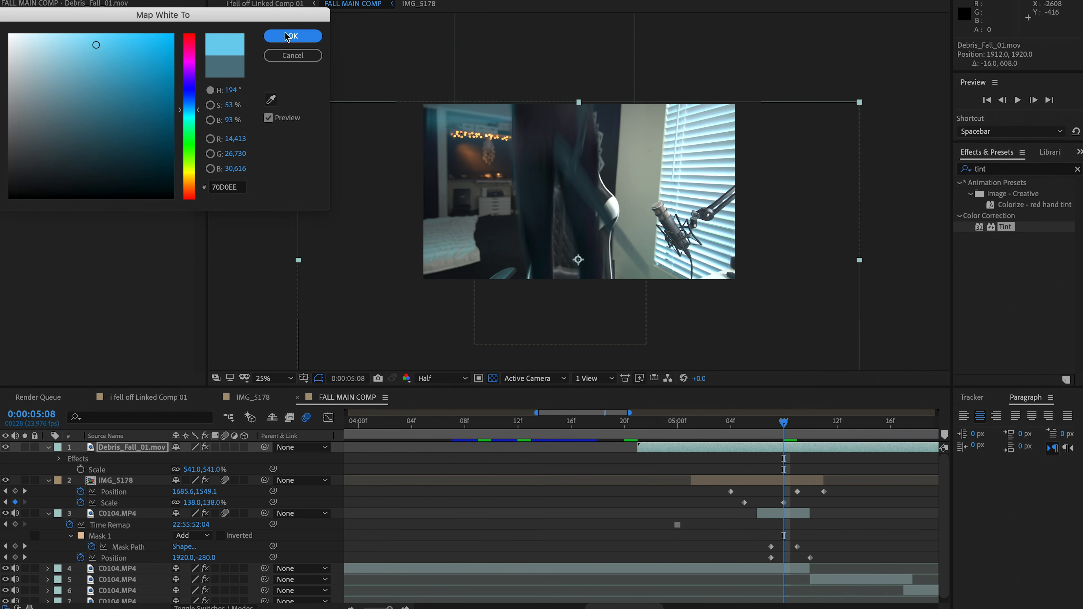
{"action": "left_click", "coordinate": [293, 36]}
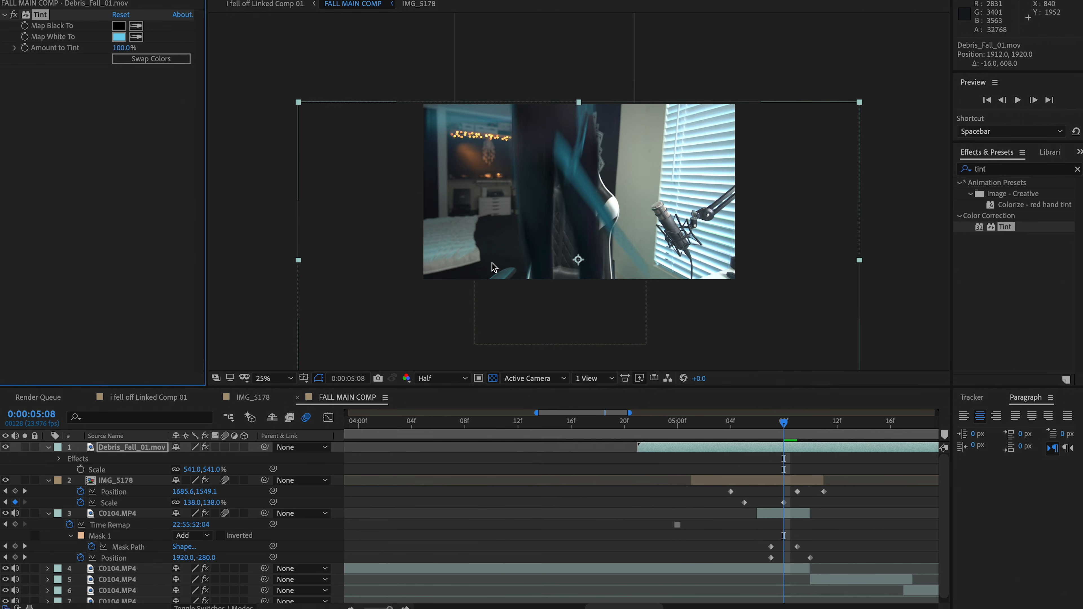
{"action": "left_click_drag", "start_coordinate": [121, 48], "coordinate": [89, 47]}
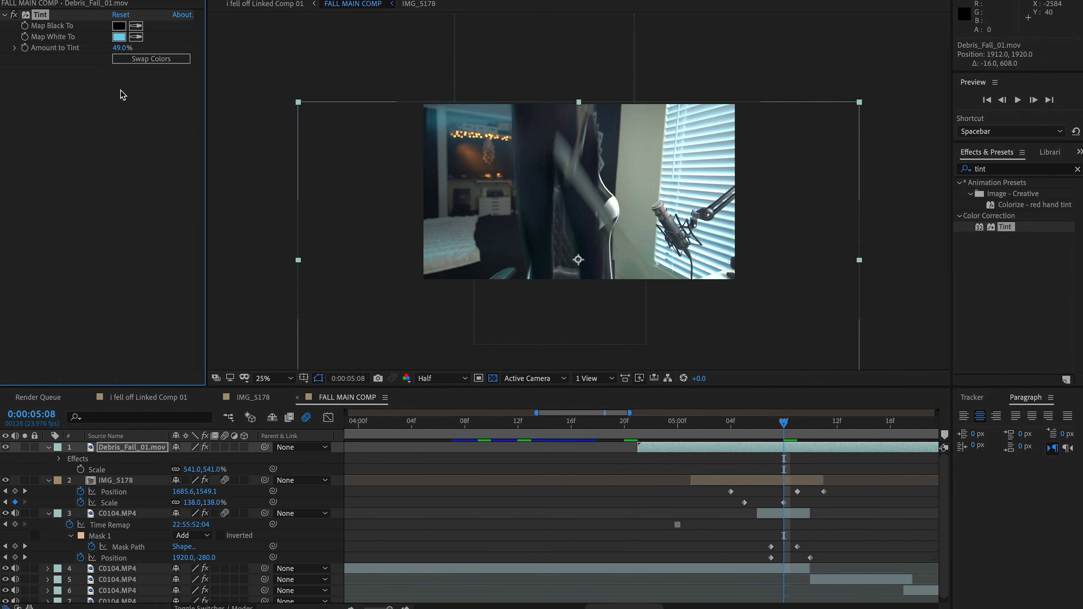
{"action": "left_click_drag", "start_coordinate": [119, 50], "coordinate": [108, 48]}
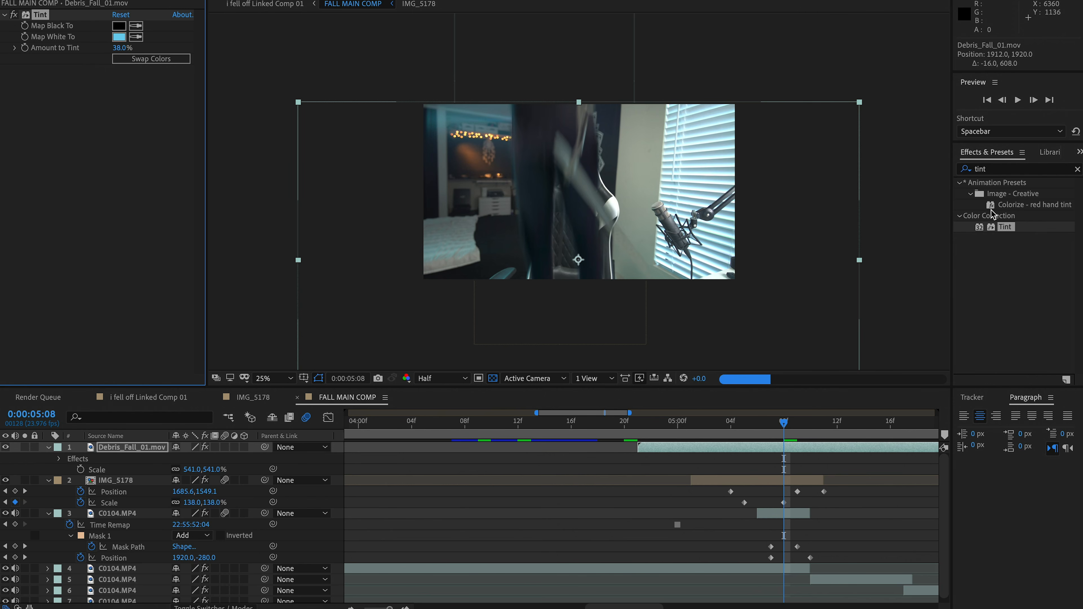
Copy the Drop Shadow effect from the IMG_5178 layer to the debris layer and set its distance to 3
{"action": "left_click", "coordinate": [992, 170]}
{"action": "left_click", "coordinate": [784, 481]}
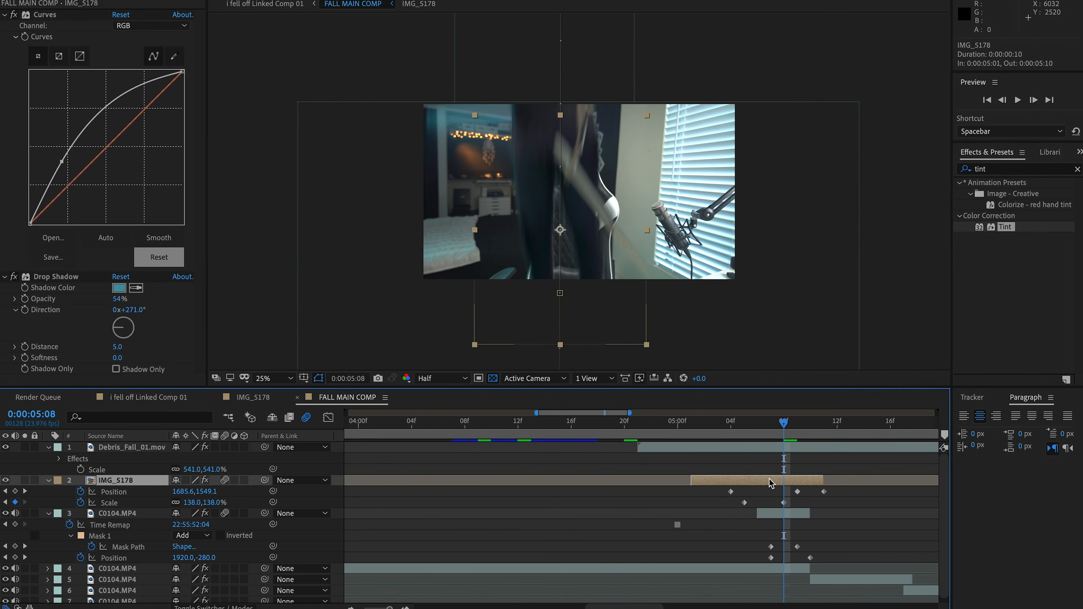
{"action": "left_click", "coordinate": [56, 278]}
{"action": "left_click", "coordinate": [128, 448]}
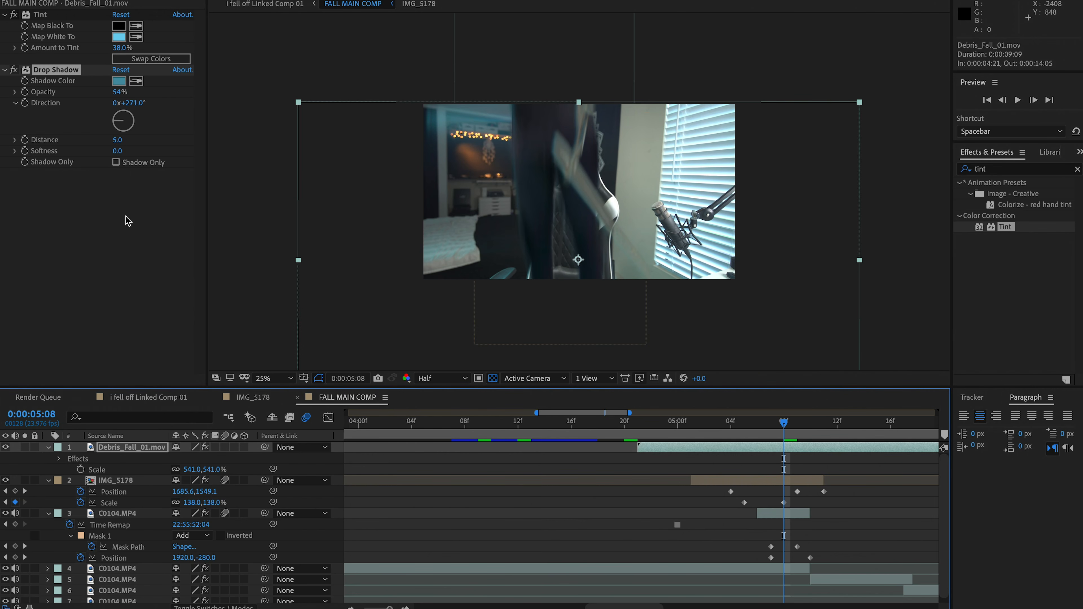
{"action": "left_click", "coordinate": [118, 142]}
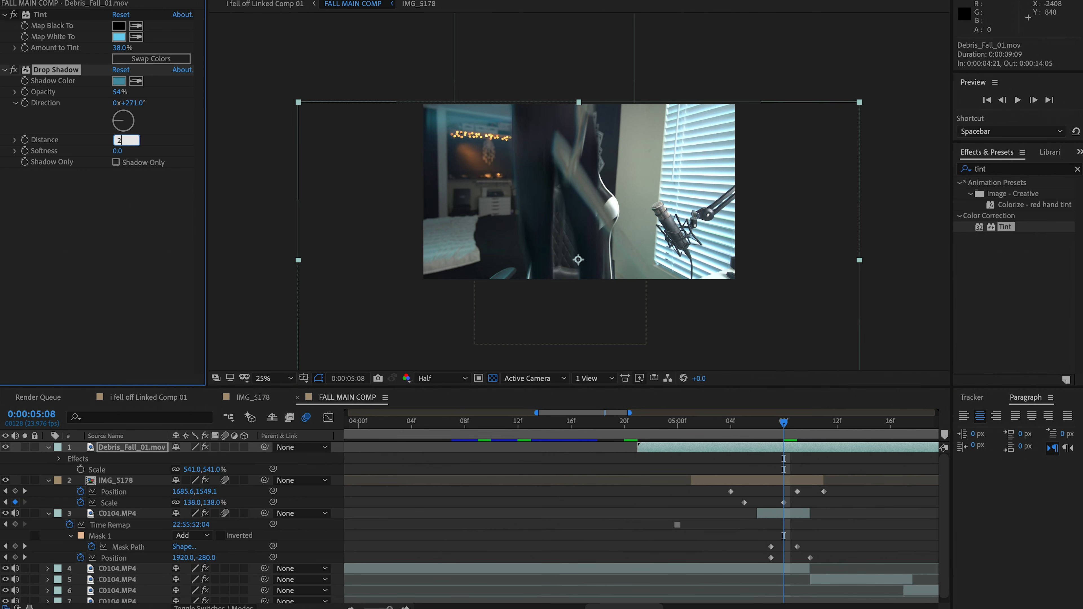
{"action": "key", "text": "Return"}
{"action": "left_click", "coordinate": [116, 140]}
{"action": "type", "text": "3"}
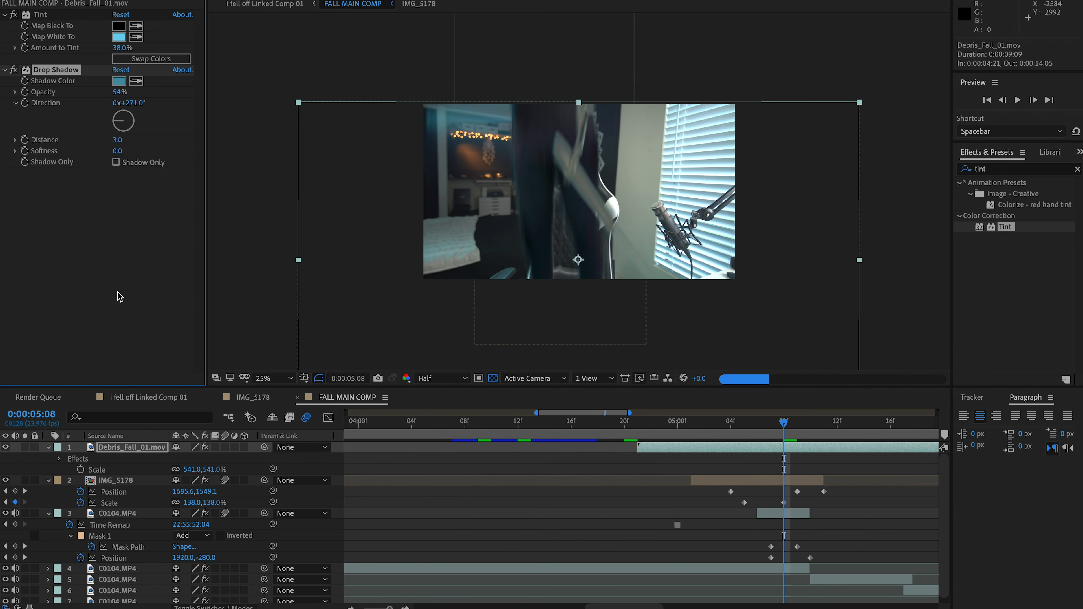
{"action": "left_click", "coordinate": [337, 469]}
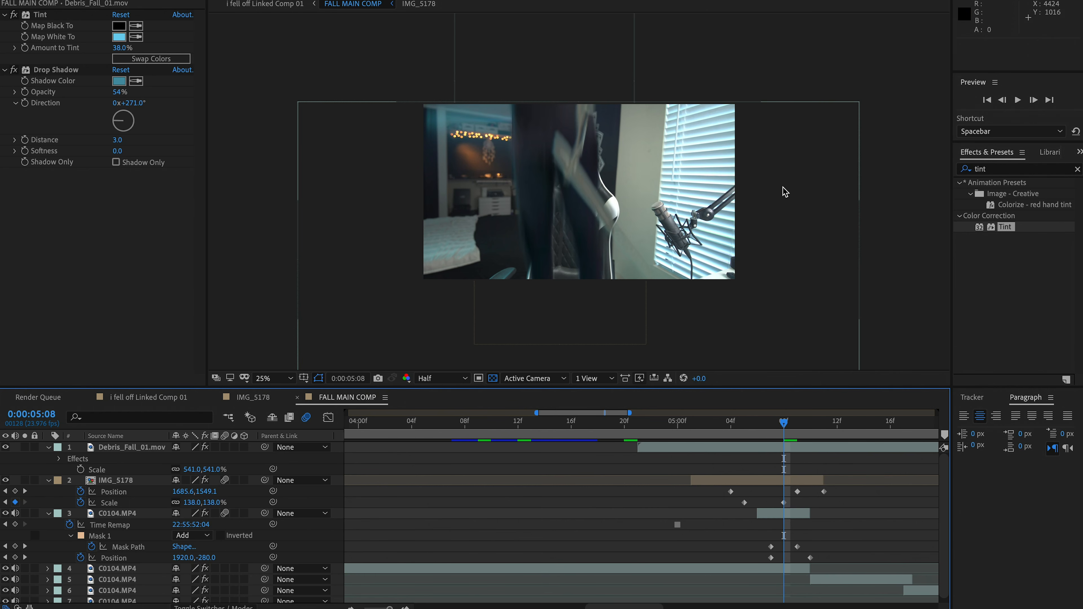
Add a second Drop Shadow to the debris layer with 25% opacity, direction 240°, distance 86 and softness 34
{"action": "left_click", "coordinate": [1000, 171]}
{"action": "type", "text": "drop"}
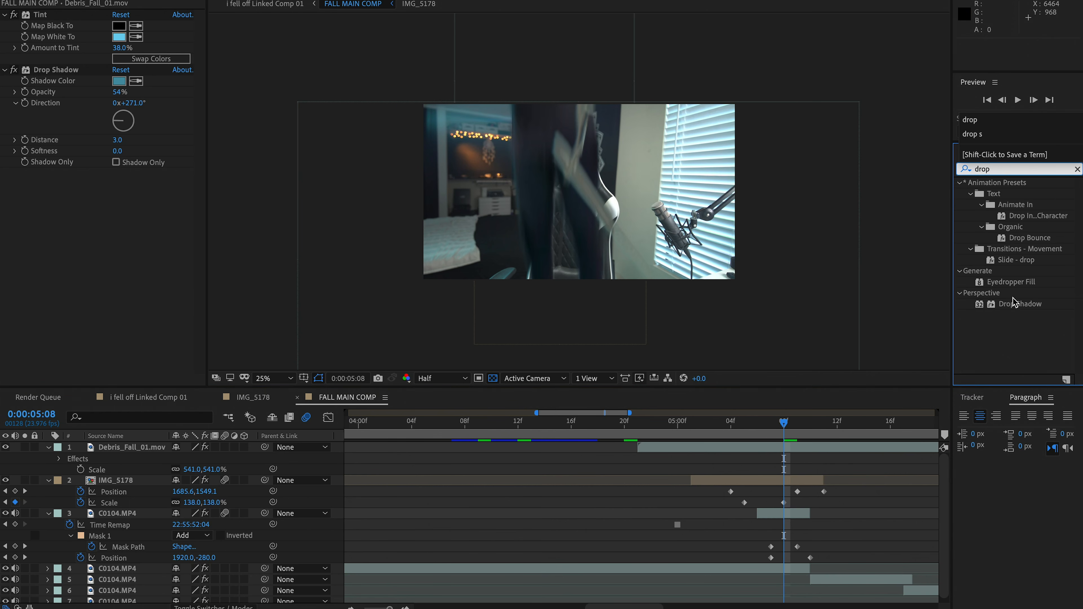
{"action": "left_click", "coordinate": [1014, 304]}
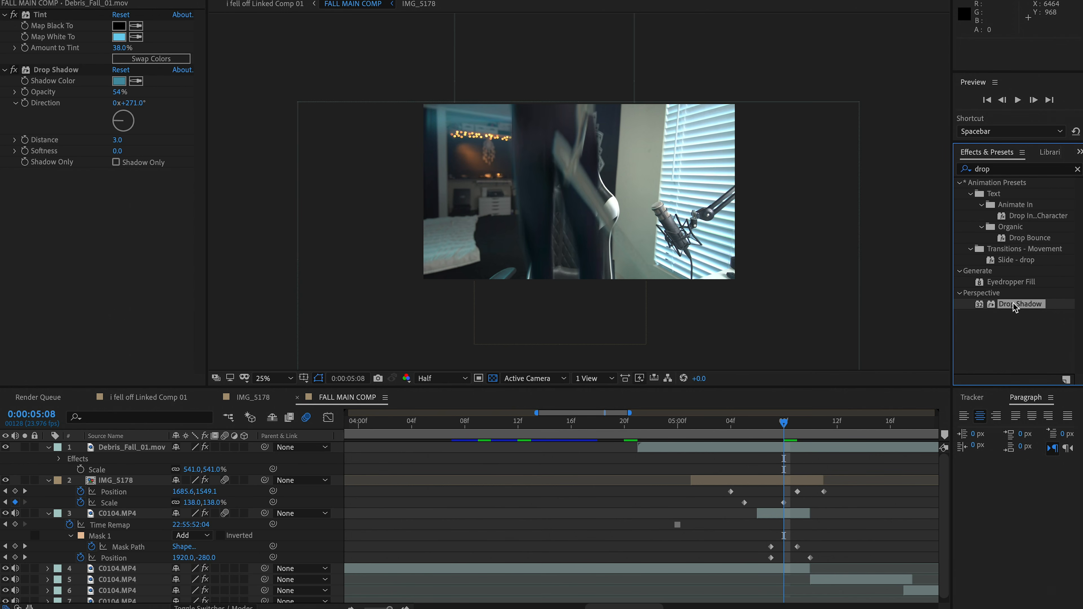
{"action": "left_click_drag", "start_coordinate": [1014, 308], "coordinate": [124, 328]}
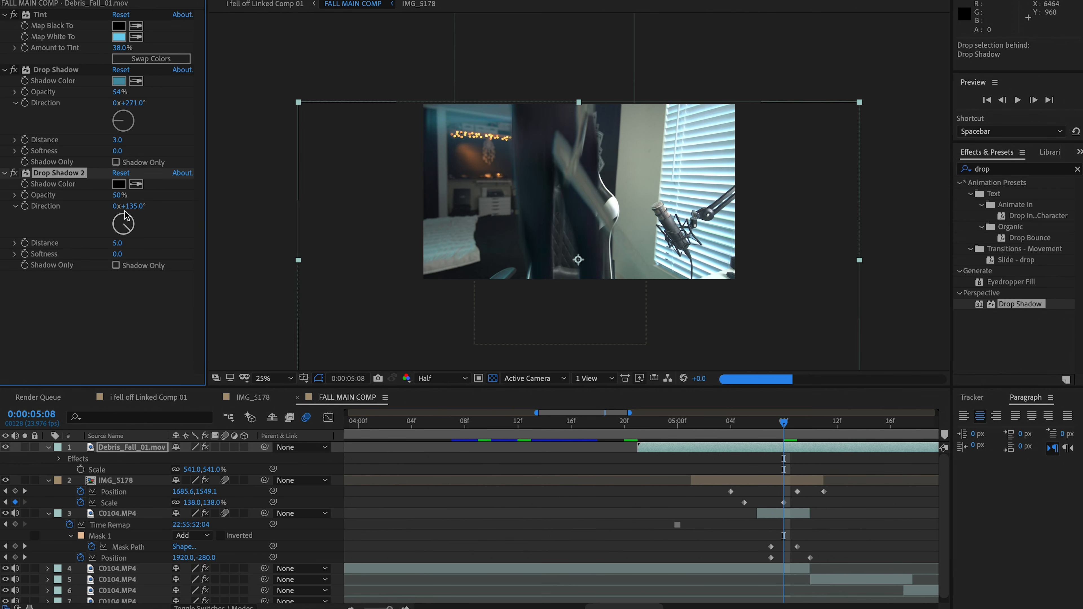
{"action": "left_click", "coordinate": [114, 232]}
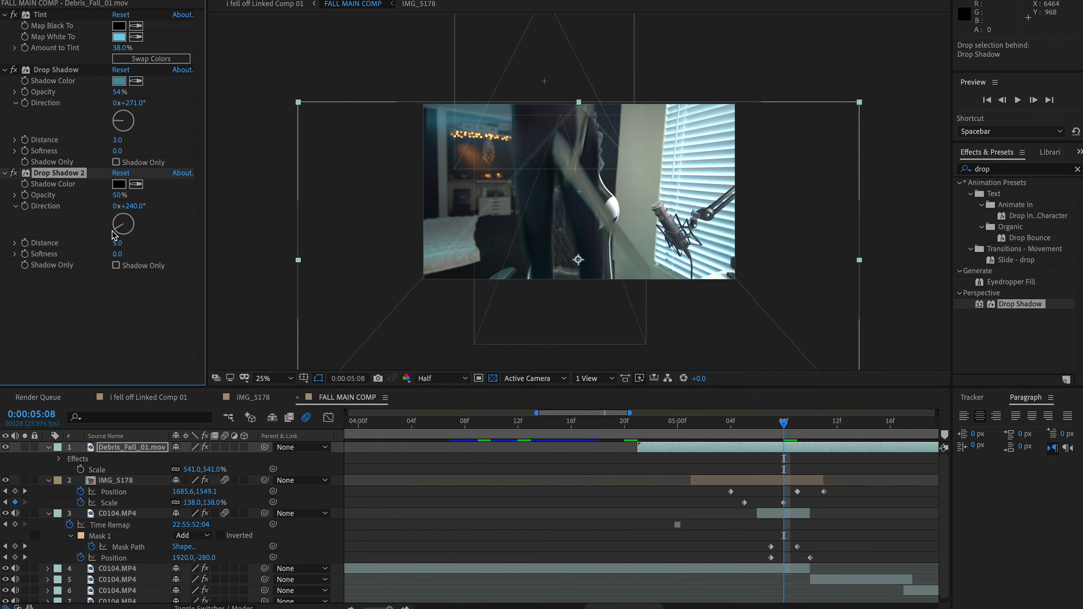
{"action": "left_click_drag", "start_coordinate": [117, 242], "coordinate": [184, 241]}
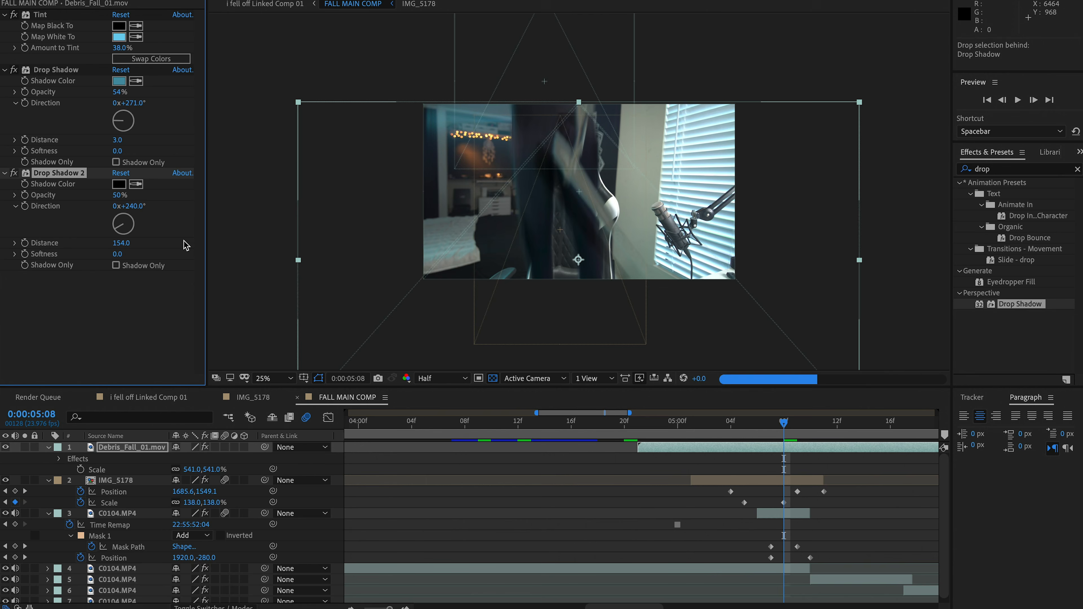
{"action": "left_click_drag", "start_coordinate": [121, 243], "coordinate": [81, 251]}
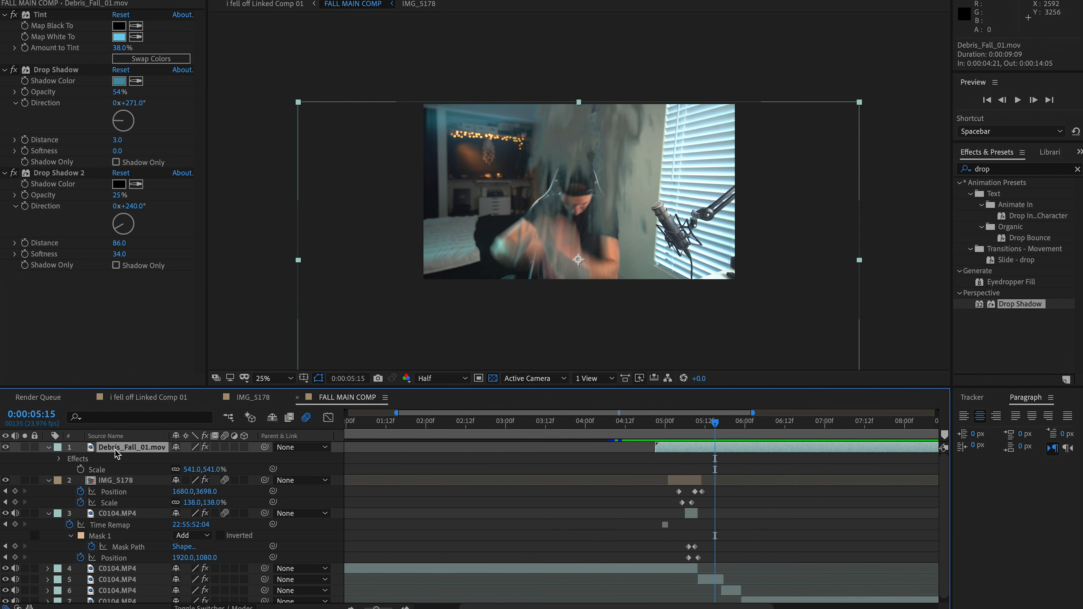
Duplicate the debris layer and set the upper copy's blending mode to Screen
{"action": "key", "text": "super+d"}
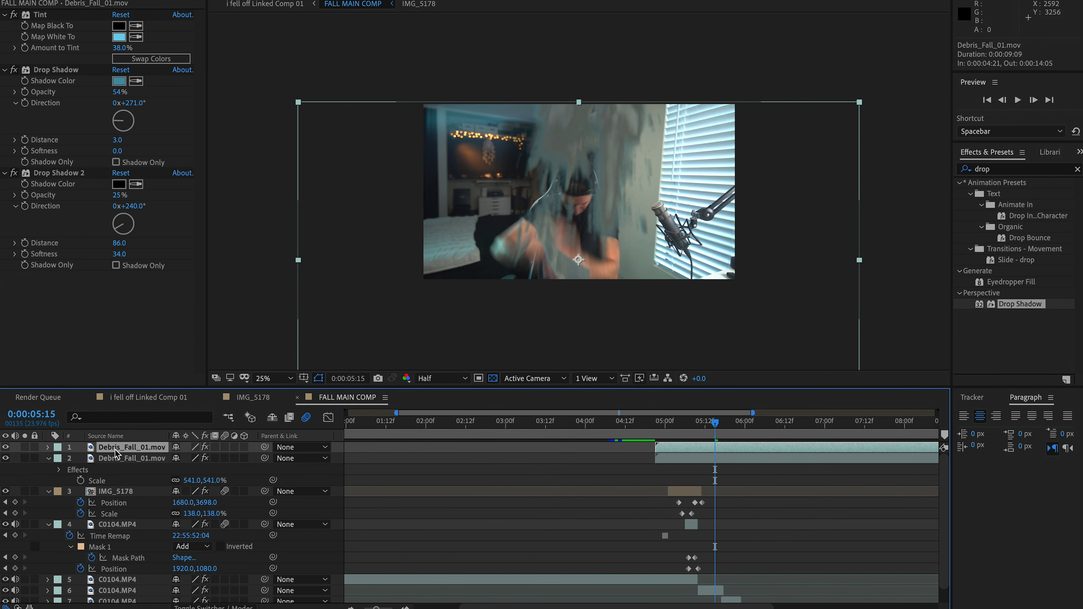
{"action": "left_click", "coordinate": [190, 606]}
{"action": "left_click", "coordinate": [187, 450]}
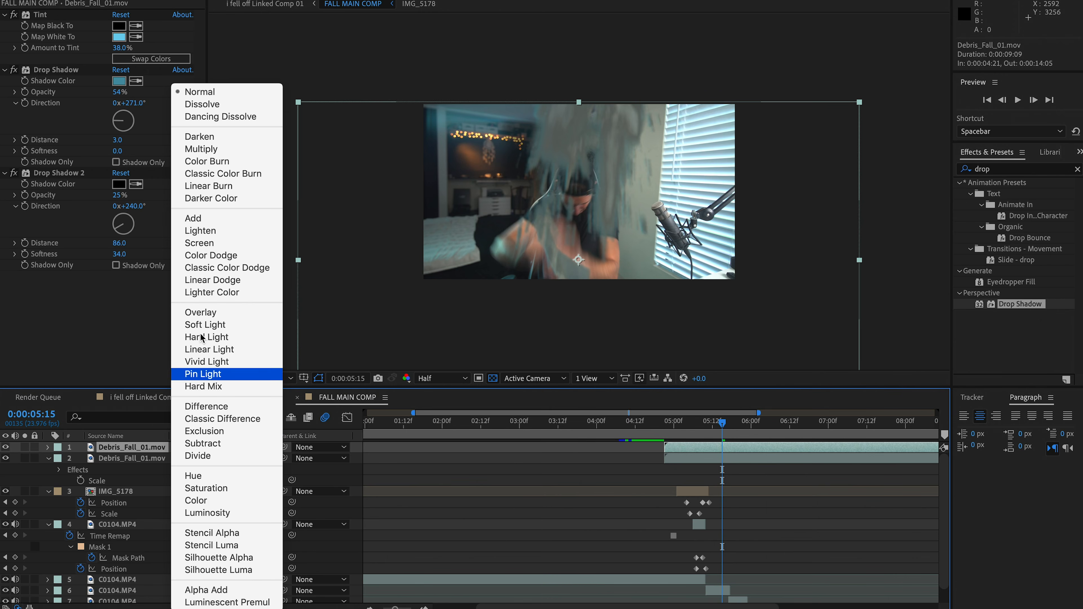
{"action": "left_click", "coordinate": [206, 246]}
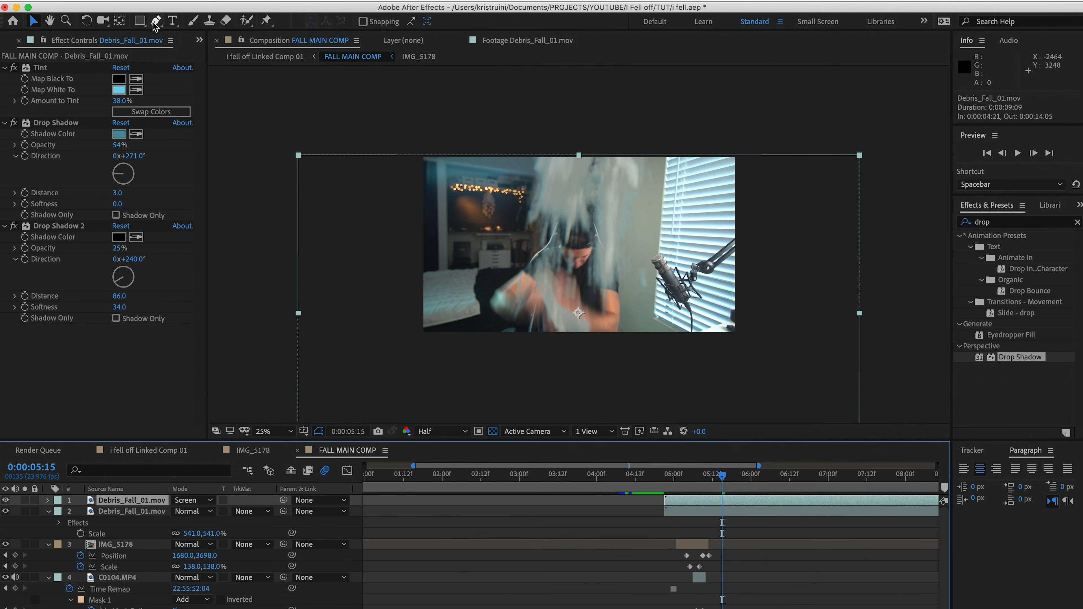
{"action": "left_click", "coordinate": [156, 21]}
{"action": "left_click_drag", "start_coordinate": [441, 116], "coordinate": [637, 259]}
{"action": "left_click_drag", "start_coordinate": [585, 275], "coordinate": [612, 273]}
{"action": "key", "text": "super+z"}
{"action": "key", "text": "super+z"}
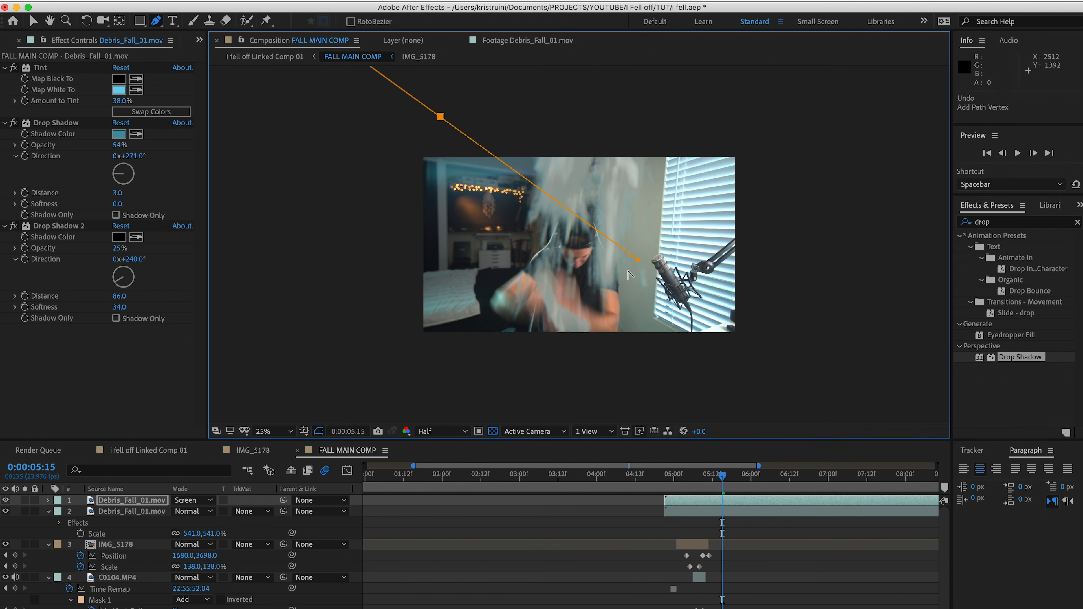
Draw a curved Pen mask on the Screen-mode debris layer enclosing the dust above the man's head at 0:00:05:15
{"action": "left_click", "coordinate": [432, 122]}
{"action": "left_click_drag", "start_coordinate": [610, 244], "coordinate": [625, 247]}
{"action": "left_click_drag", "start_coordinate": [751, 170], "coordinate": [767, 100]}
{"action": "key", "text": "comma"}
{"action": "left_click_drag", "start_coordinate": [640, 103], "coordinate": [582, 128]}
{"action": "left_click", "coordinate": [505, 175]}
{"action": "left_click", "coordinate": [505, 184]}
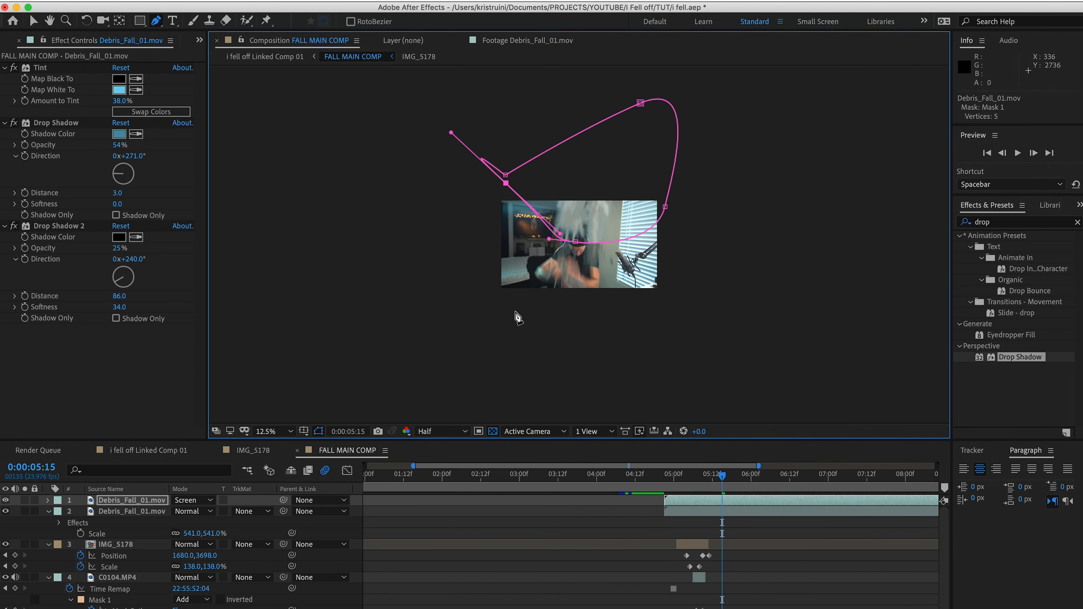
Set the feather of the upper debris layer's mask to 400 pixels
{"action": "key", "text": "period"}
{"action": "key", "text": "f"}
{"action": "left_click", "coordinate": [190, 522]}
{"action": "type", "text": "400"}
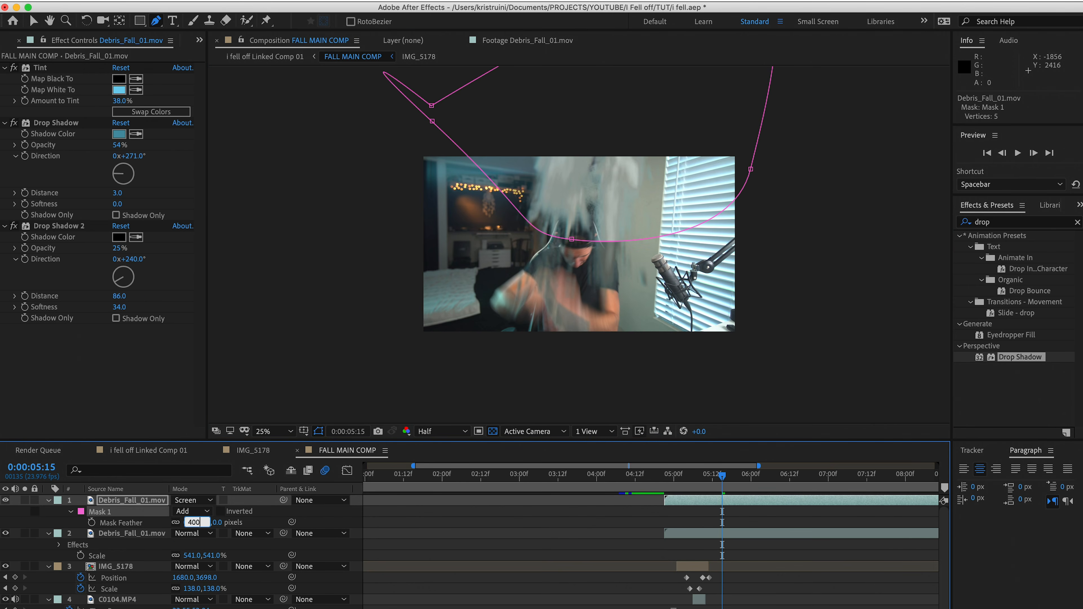
{"action": "key", "text": "Return"}
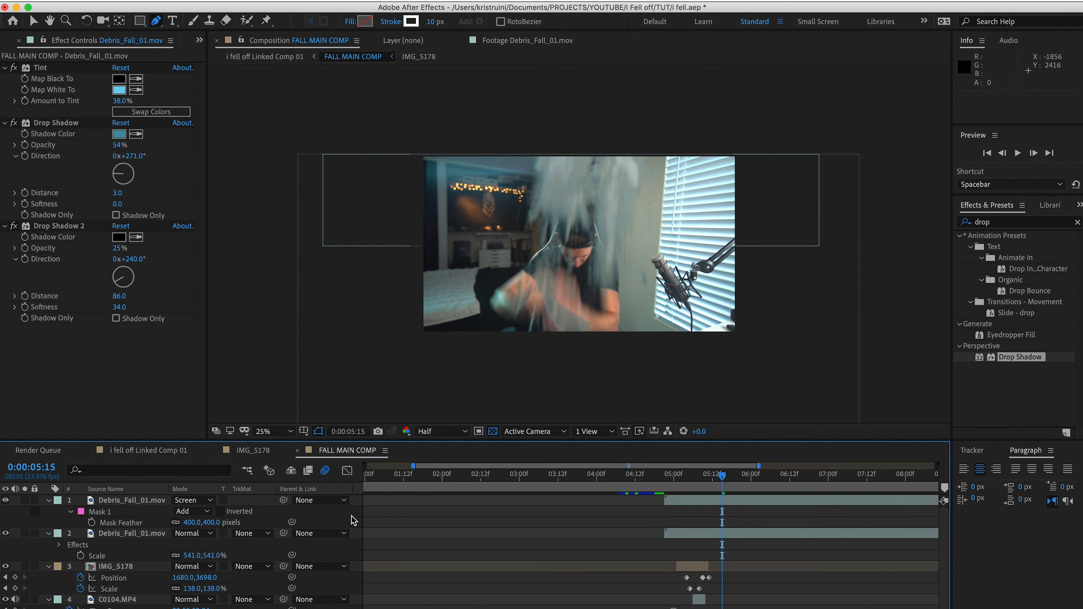
Keyframe the upper debris mask's path at 0:00:05:15, and shift its left and lower points rightward at 0:00:05:04
{"action": "key", "text": "m"}
{"action": "left_click", "coordinate": [92, 522]}
{"action": "key", "text": "Page_Up"}
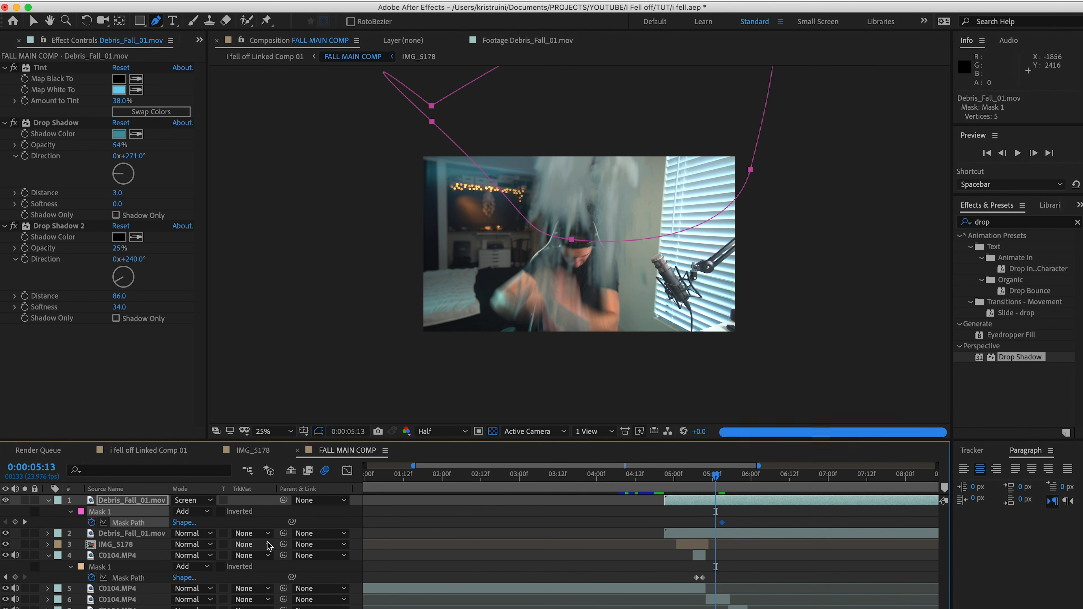
{"action": "key", "text": "Page_Up"}
{"action": "key", "text": "Page_Up"}
{"action": "key", "text": "Page_Up"}
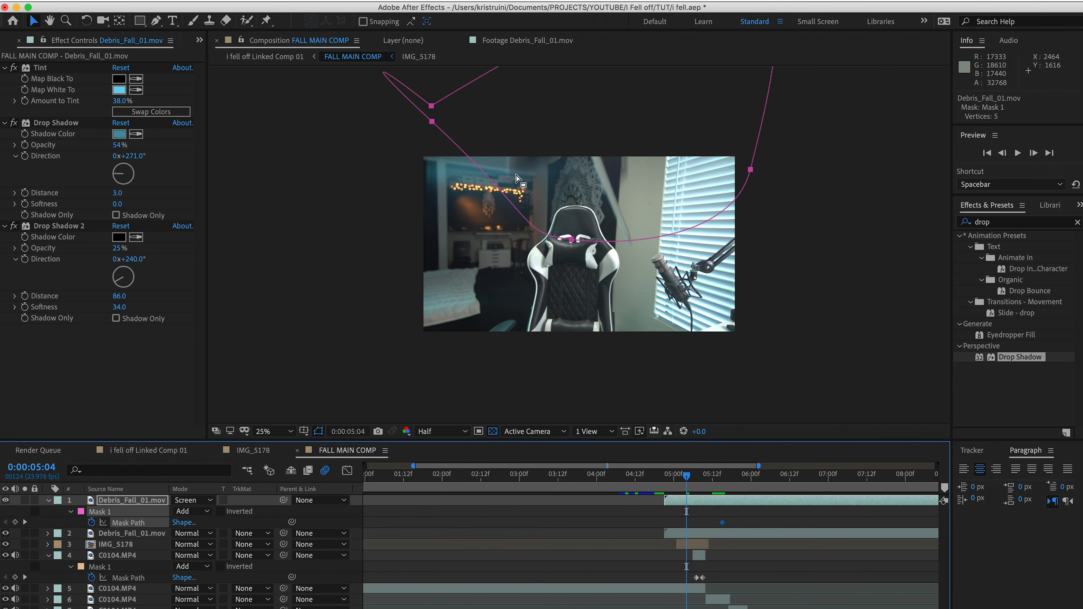
{"action": "left_click", "coordinate": [515, 145]}
{"action": "left_click_drag", "start_coordinate": [431, 122], "coordinate": [553, 93]}
{"action": "left_click_drag", "start_coordinate": [574, 238], "coordinate": [640, 253]}
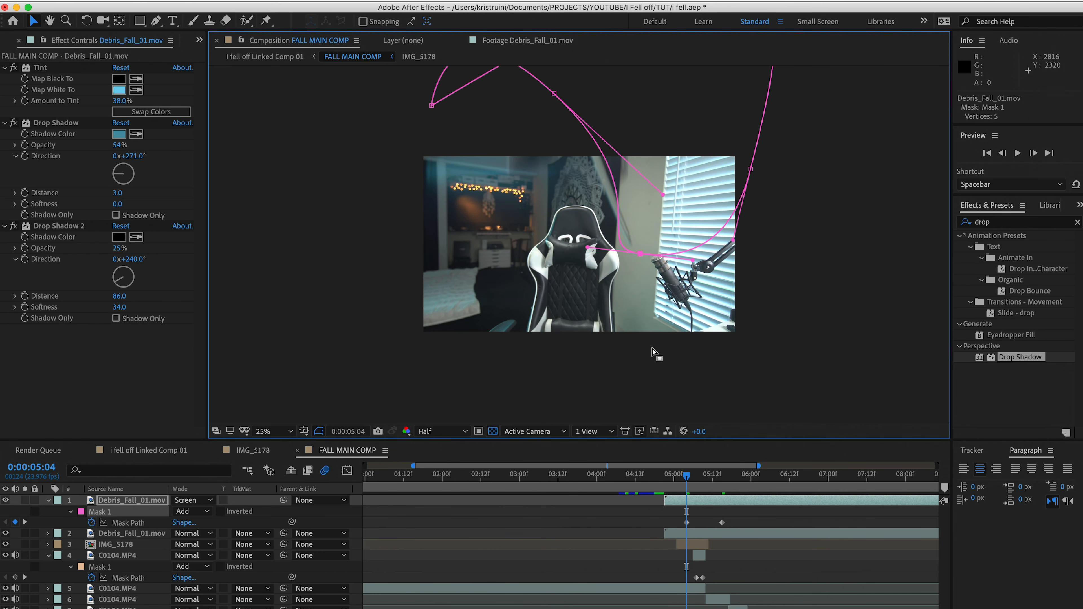
Extend the upper debris mask down and left at 0:00:06:05 to follow the falling dust, and play back the animation
{"action": "key", "text": "space"}
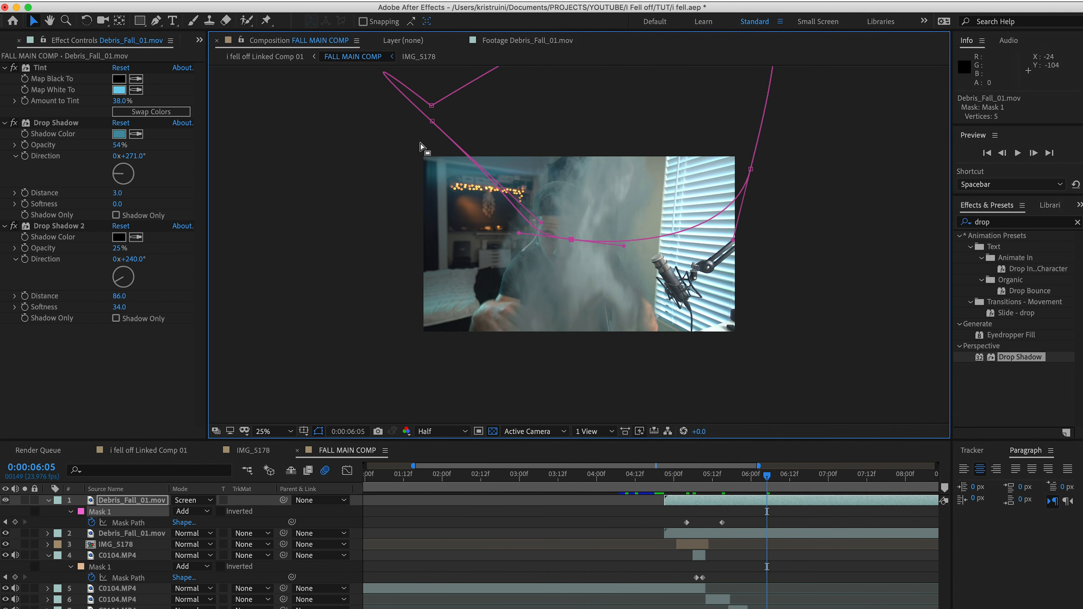
{"action": "left_click_drag", "start_coordinate": [430, 124], "coordinate": [341, 252]}
{"action": "left_click_drag", "start_coordinate": [572, 240], "coordinate": [610, 305]}
{"action": "key", "text": "space"}
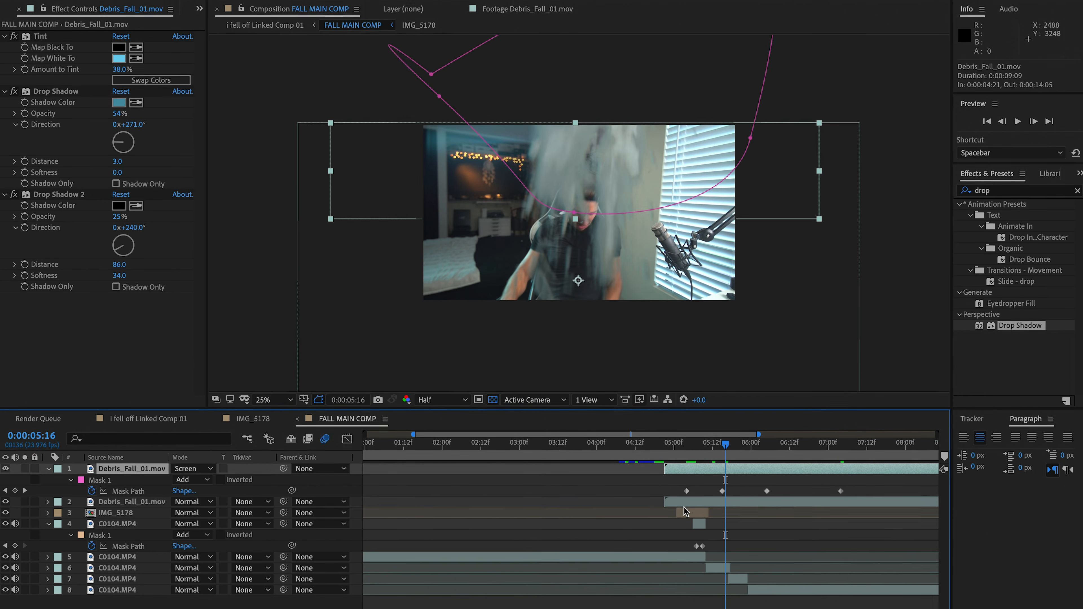
Set the opacity of both debris layers to 50%
{"action": "left_click", "coordinate": [683, 503], "text": "shift"}
{"action": "key", "text": "t"}
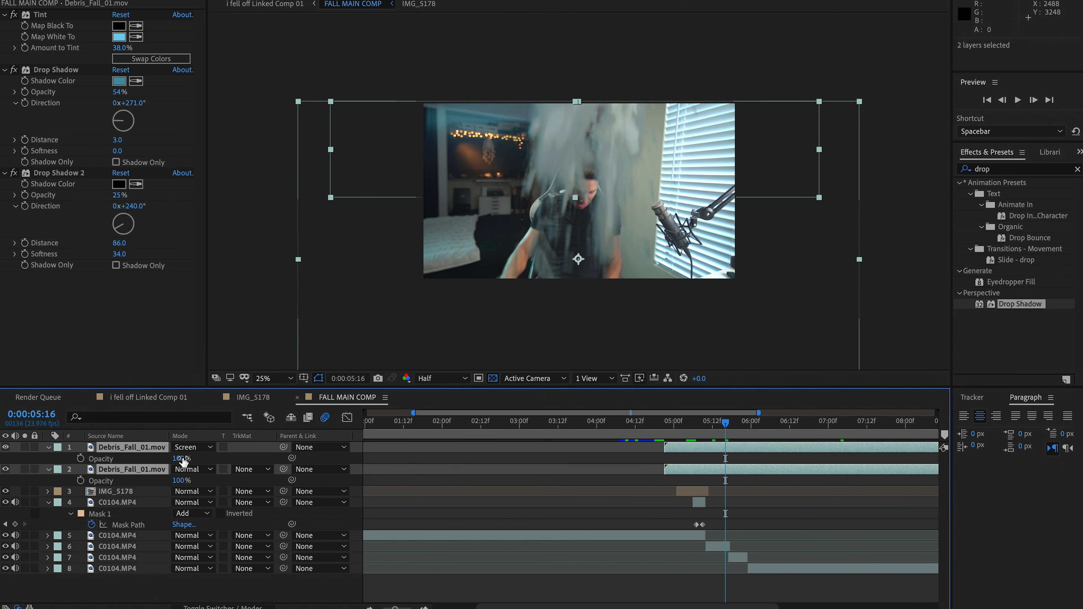
{"action": "key", "text": "Return"}
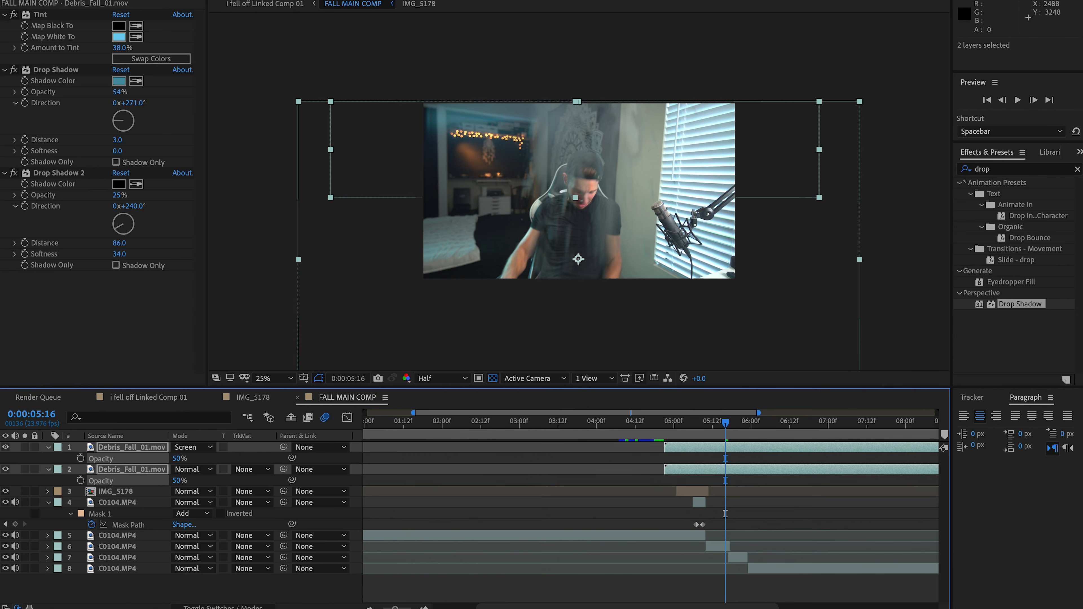
{"action": "left_click", "coordinate": [540, 469]}
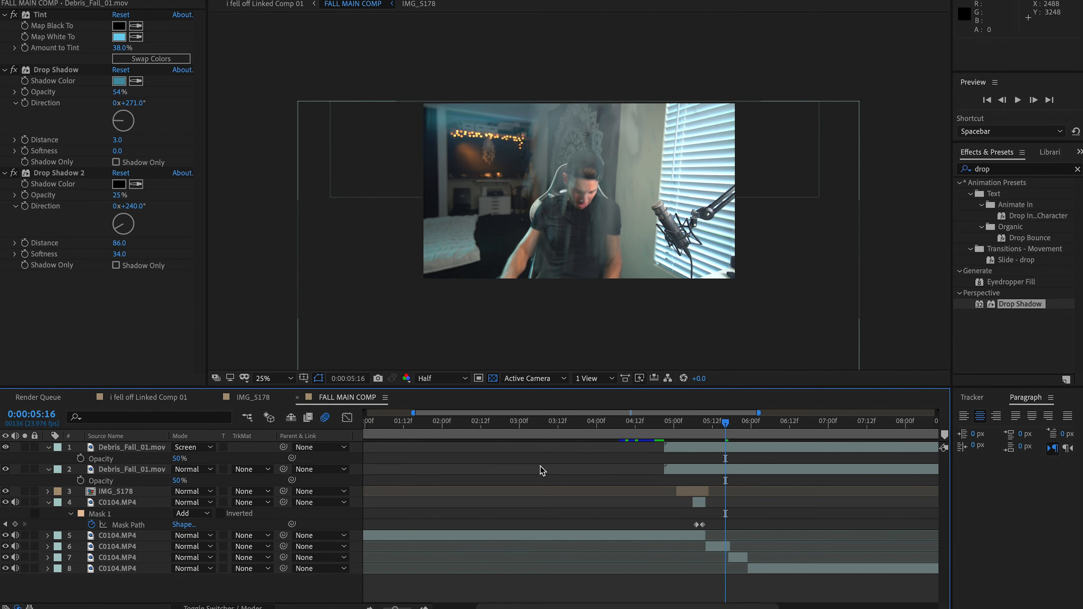
Draw a closed four-point Pen mask around the chair area on the lower debris layer at 0:00:05:06
{"action": "left_click", "coordinate": [715, 473]}
{"action": "key", "text": "Page_Up"}
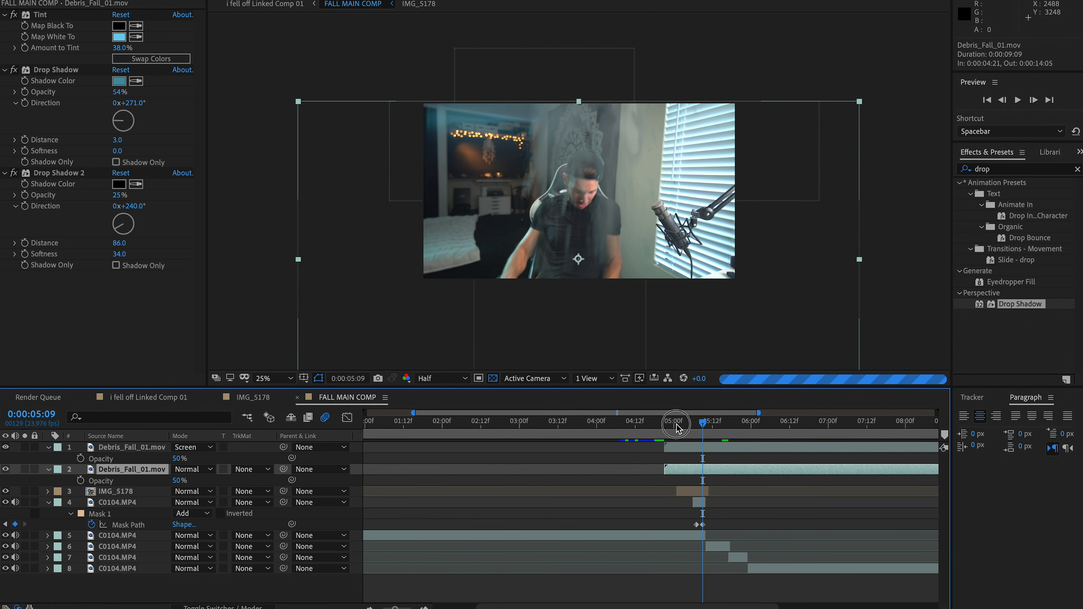
{"action": "left_click", "coordinate": [694, 425]}
{"action": "left_click", "coordinate": [710, 425]}
{"action": "left_click", "coordinate": [694, 425]}
{"action": "left_click", "coordinate": [205, 0]}
{"action": "left_click_drag", "start_coordinate": [741, 340], "coordinate": [714, 248]}
{"action": "left_click_drag", "start_coordinate": [608, 70], "coordinate": [561, 66]}
{"action": "left_click_drag", "start_coordinate": [477, 114], "coordinate": [468, 196]}
{"action": "left_click", "coordinate": [742, 340]}
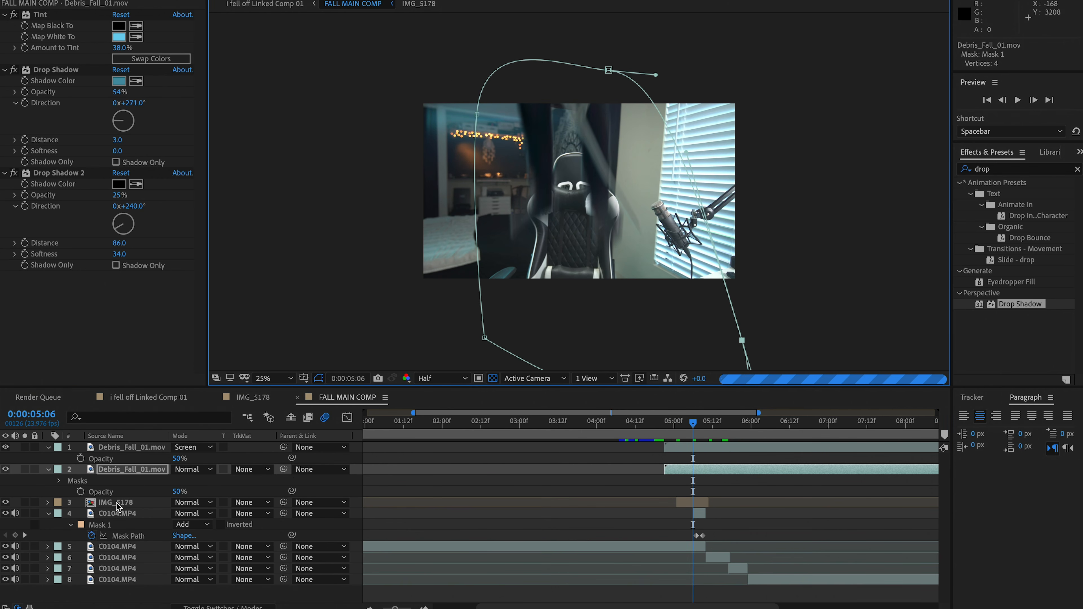
Set the lower debris layer's opacity to 100% and its mask feather to 100 pixels
{"action": "left_click", "coordinate": [180, 491]}
{"action": "type", "text": "100"}
{"action": "key", "text": "Return"}
{"action": "key", "text": "f"}
{"action": "left_click", "coordinate": [184, 491]}
{"action": "type", "text": "100"}
{"action": "key", "text": "Return"}
Start keyframing the lower debris layer's mask path at 0:00:05:06, and pull the mask's top point down to the frame's lower edge at following keyframes
{"action": "key", "text": "m"}
{"action": "left_click", "coordinate": [91, 492]}
{"action": "left_click_drag", "start_coordinate": [608, 71], "coordinate": [588, 276]}
{"action": "left_click", "coordinate": [725, 424]}
{"action": "left_click", "coordinate": [761, 423]}
{"action": "key", "text": "Page_Down"}
{"action": "key", "text": "Page_Down"}
{"action": "key", "text": "Page_Down"}
{"action": "key", "text": "Page_Down"}
{"action": "key", "text": "Page_Down"}
{"action": "key", "text": "Page_Down"}
{"action": "key", "text": "Page_Down"}
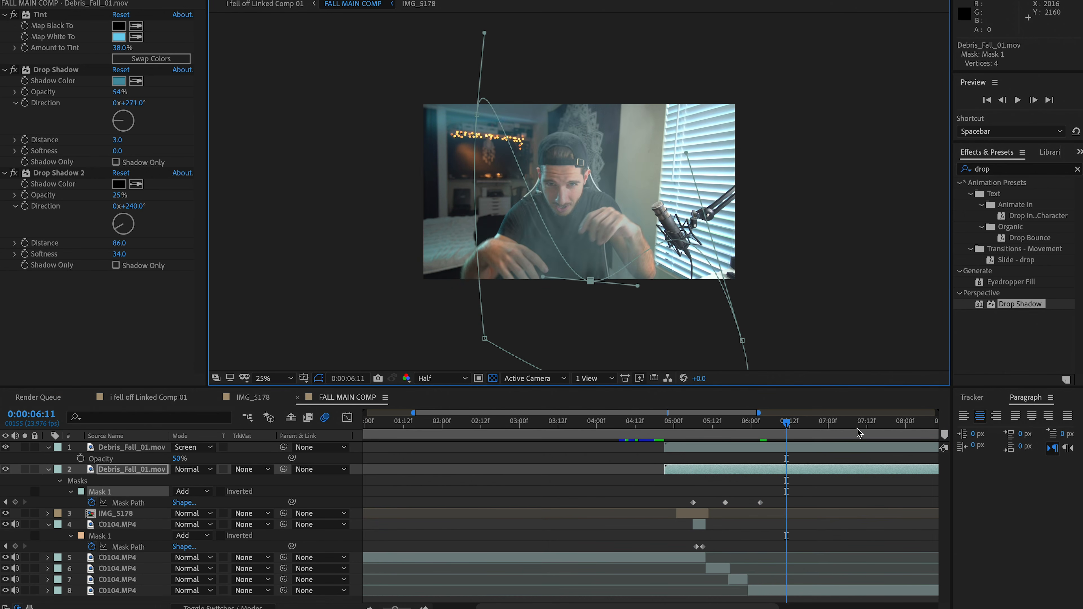
At about 0:00:07:09, pull the lower debris mask's upper-left point down and outward, and return to 0:00:05:06
{"action": "left_click", "coordinate": [857, 427]}
{"action": "left_click_drag", "start_coordinate": [476, 115], "coordinate": [350, 266]}
{"action": "left_click", "coordinate": [800, 223]}
{"action": "left_click", "coordinate": [693, 428]}
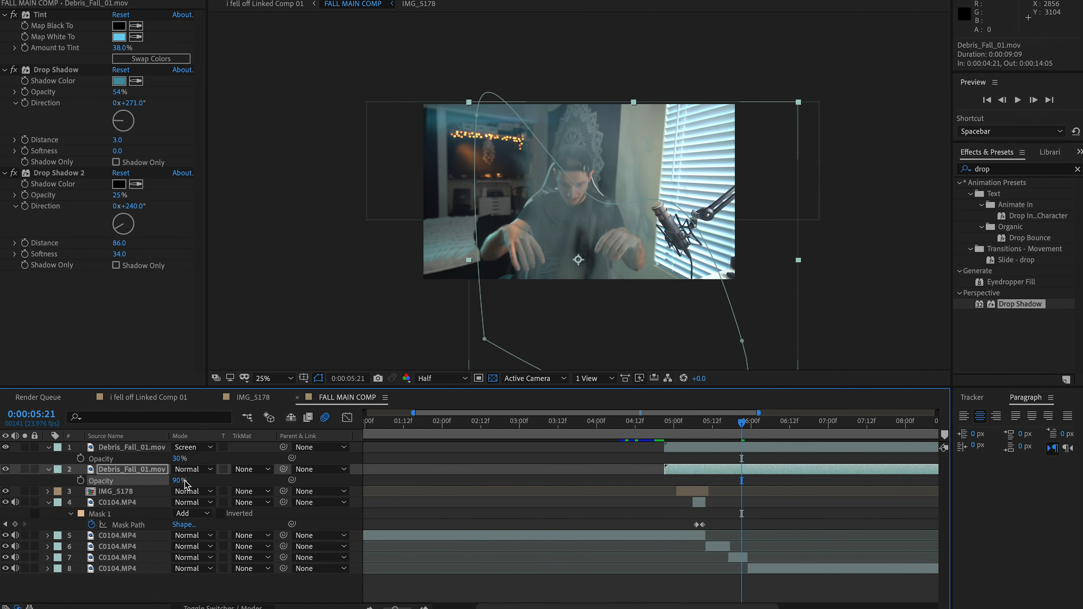
Duplicate both Debris_Fall_01.mov layers and place the copies directly below the masked C0104.MP4 layer
{"action": "left_click", "coordinate": [135, 449]}
{"action": "left_click", "coordinate": [133, 469], "text": "shift"}
{"action": "key", "text": "ctrl+d"}
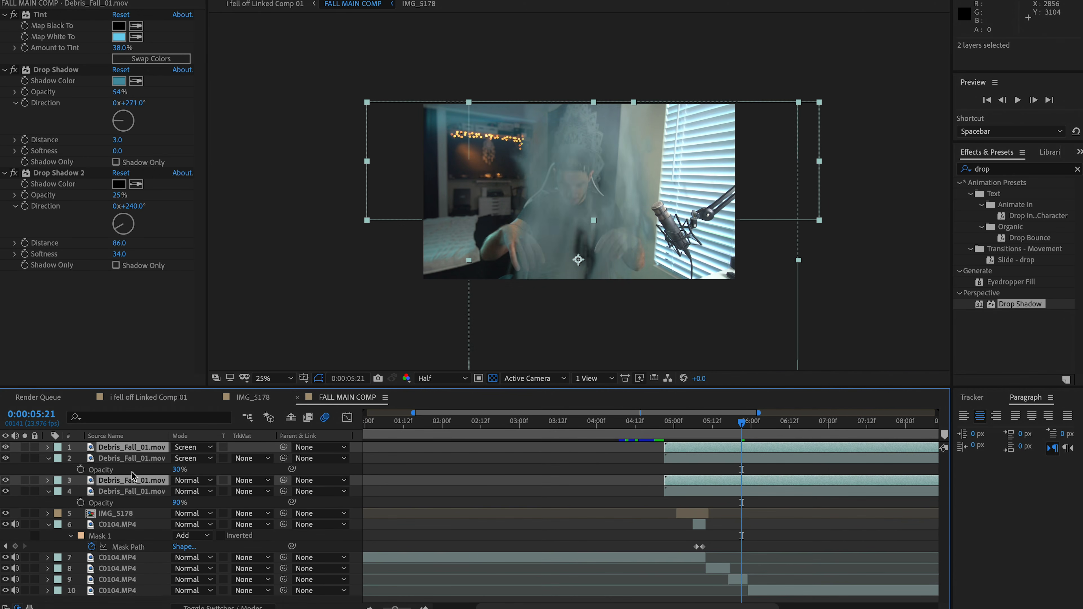
{"action": "left_click_drag", "start_coordinate": [132, 480], "coordinate": [132, 549]}
Shift the two duplicated debris layers earlier to start at about 0:00:04:13, and play back the fall
{"action": "left_click", "coordinate": [698, 426]}
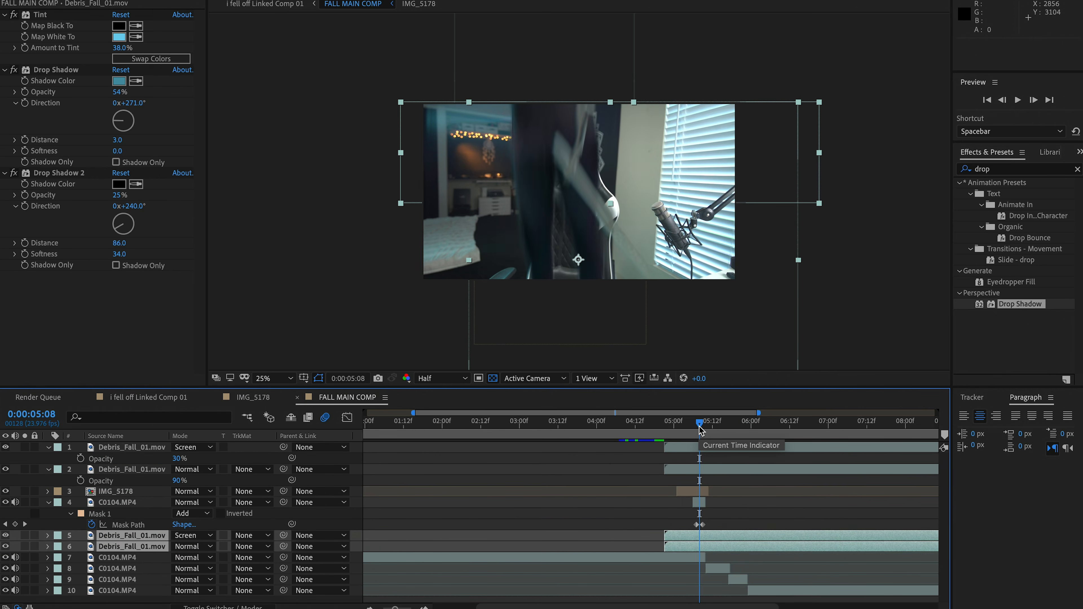
{"action": "left_click_drag", "start_coordinate": [693, 541], "coordinate": [680, 425]}
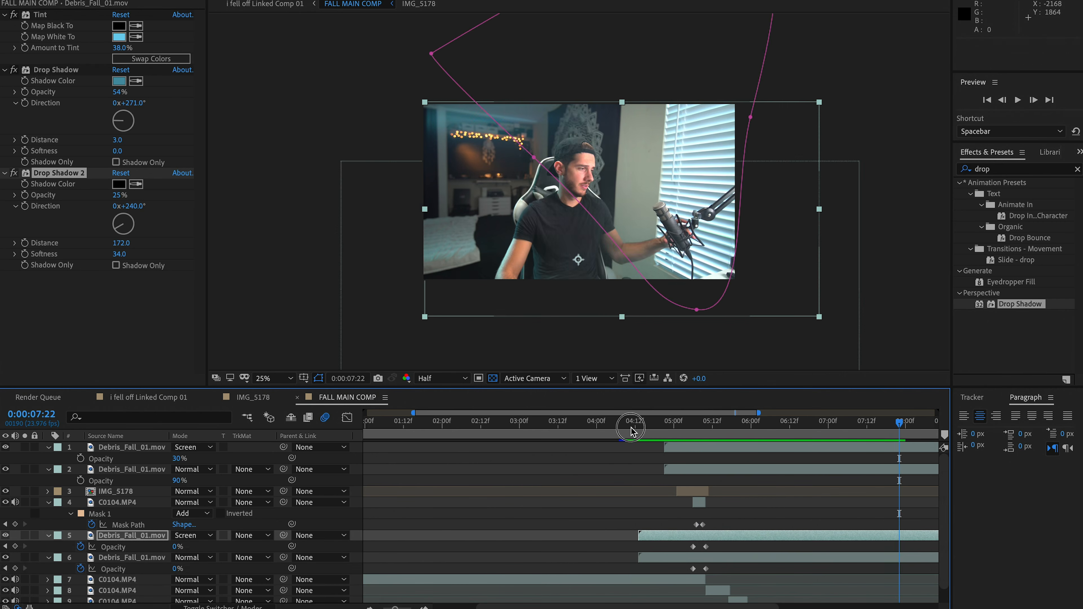
{"action": "key", "text": "space"}
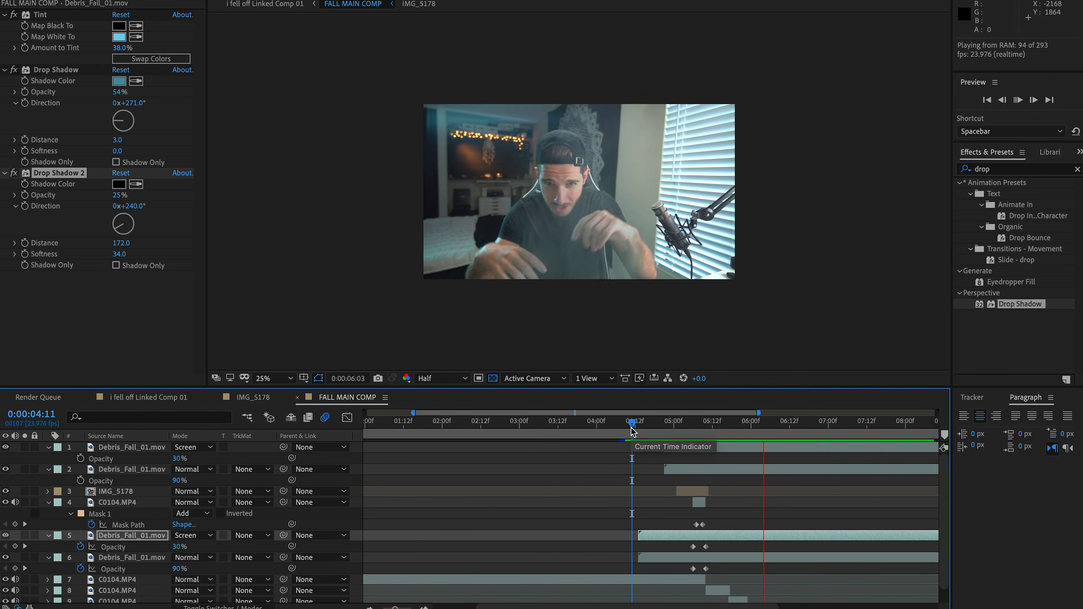
{"action": "left_click", "coordinate": [626, 428]}
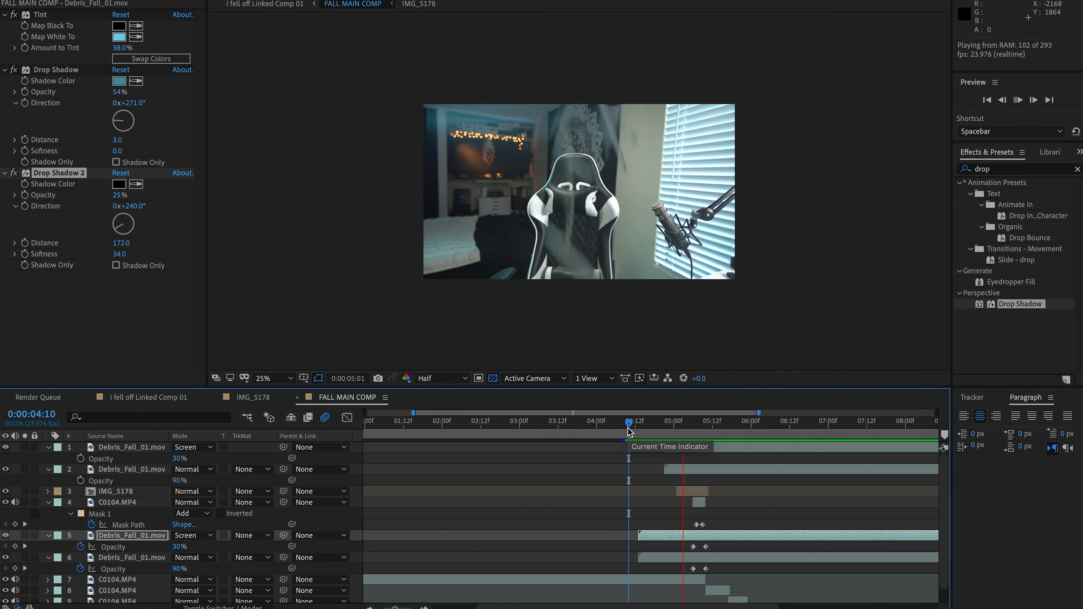
{"action": "left_click_drag", "start_coordinate": [628, 431], "coordinate": [703, 432]}
{"action": "left_click", "coordinate": [361, 466]}
{"action": "scroll", "coordinate": [362, 465], "scroll_direction": "left", "scroll_amount": 1}
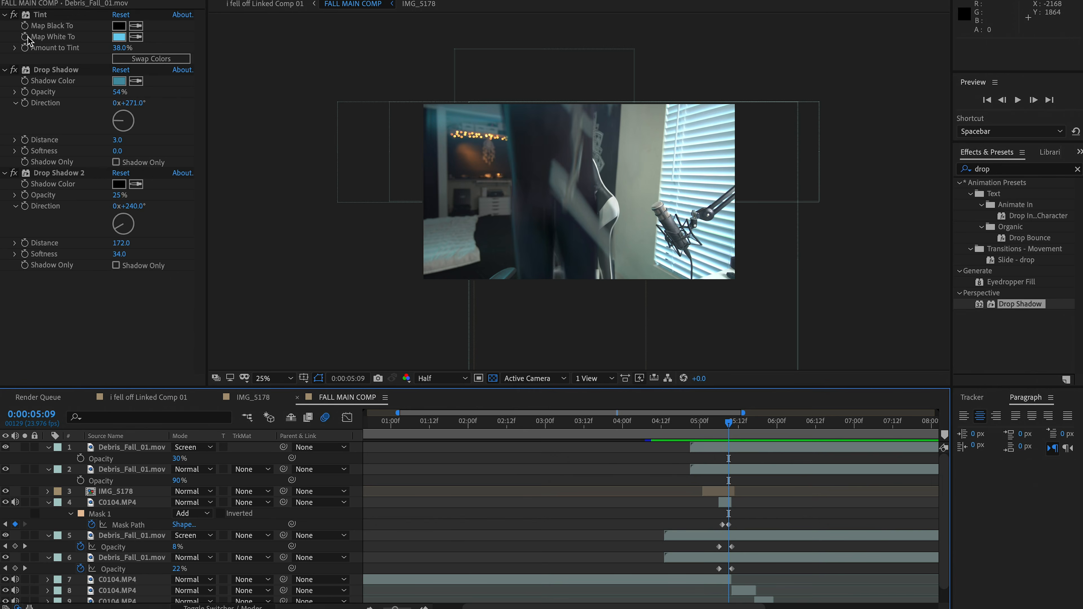
Add Debris_Fall_02.mov as the uppermost layer, starting in line with the upper debris layers, and scale it to 500%
{"action": "left_click", "coordinate": [26, 1]}
{"action": "left_click", "coordinate": [52, 178]}
{"action": "left_click_drag", "start_coordinate": [52, 179], "coordinate": [691, 448]}
{"action": "key", "text": "s"}
{"action": "left_click", "coordinate": [213, 459]}
{"action": "type", "text": "500"}
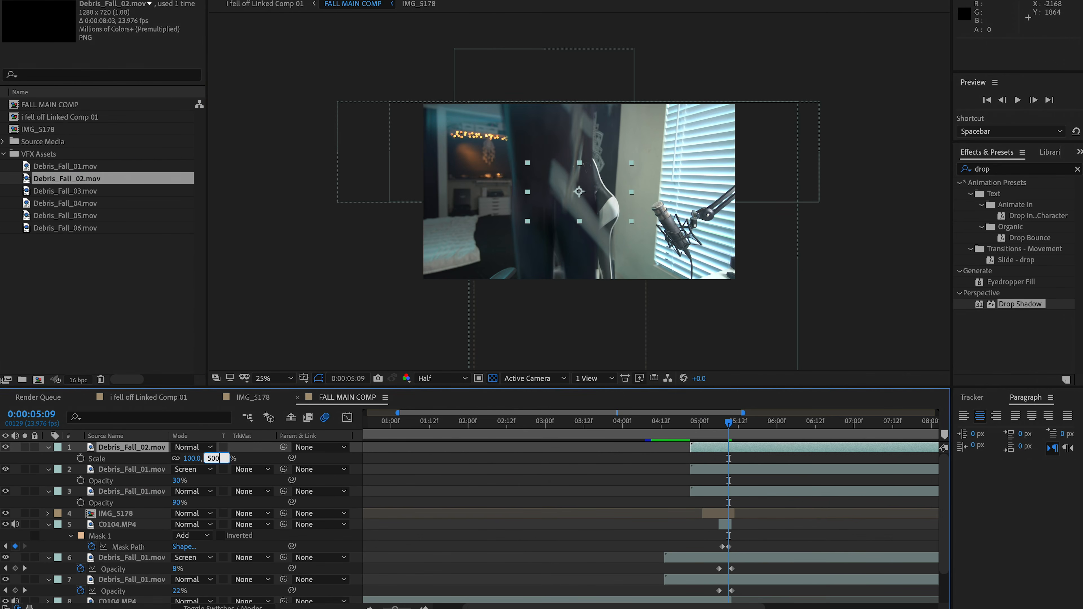
{"action": "key", "text": "Return"}
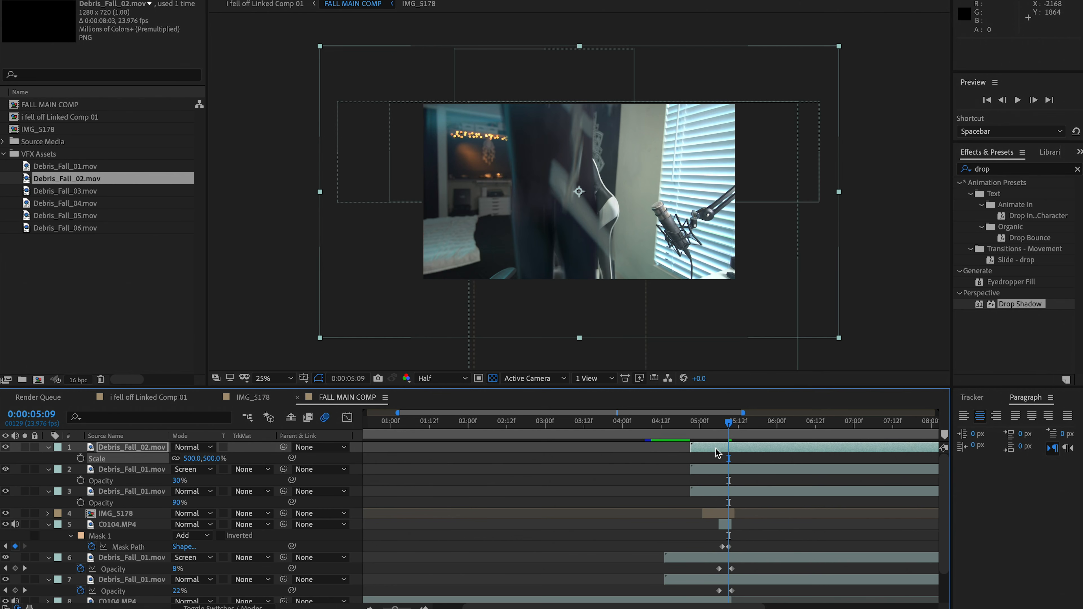
Shift Debris_Fall_02.mov to start at 0:00:03:23, move it up and right to position 2496, 360, and preview it
{"action": "left_click_drag", "start_coordinate": [717, 453], "coordinate": [648, 452]}
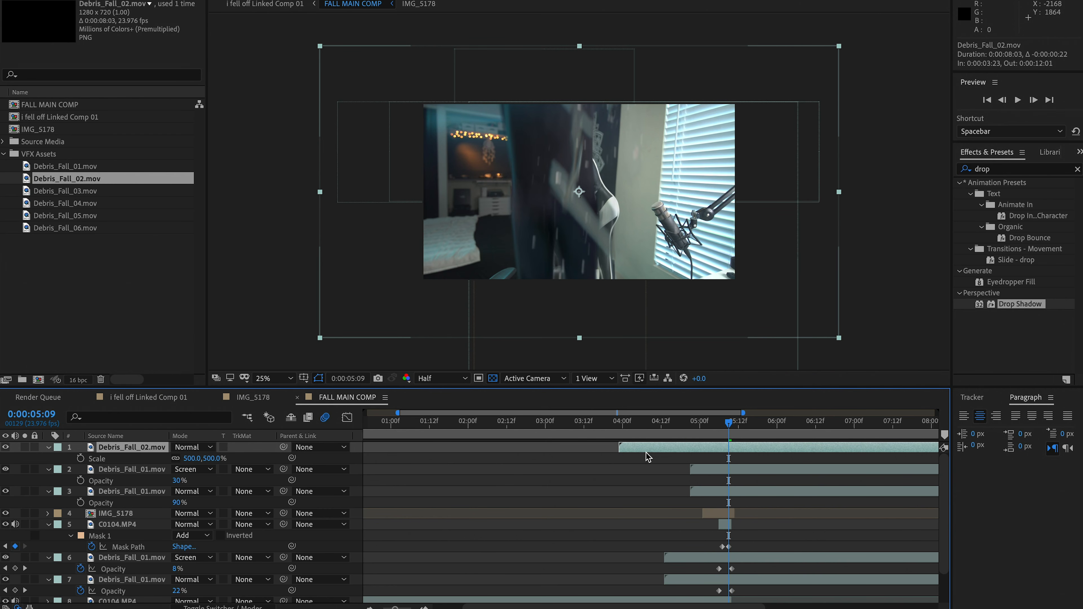
{"action": "left_click_drag", "start_coordinate": [558, 315], "coordinate": [604, 256]}
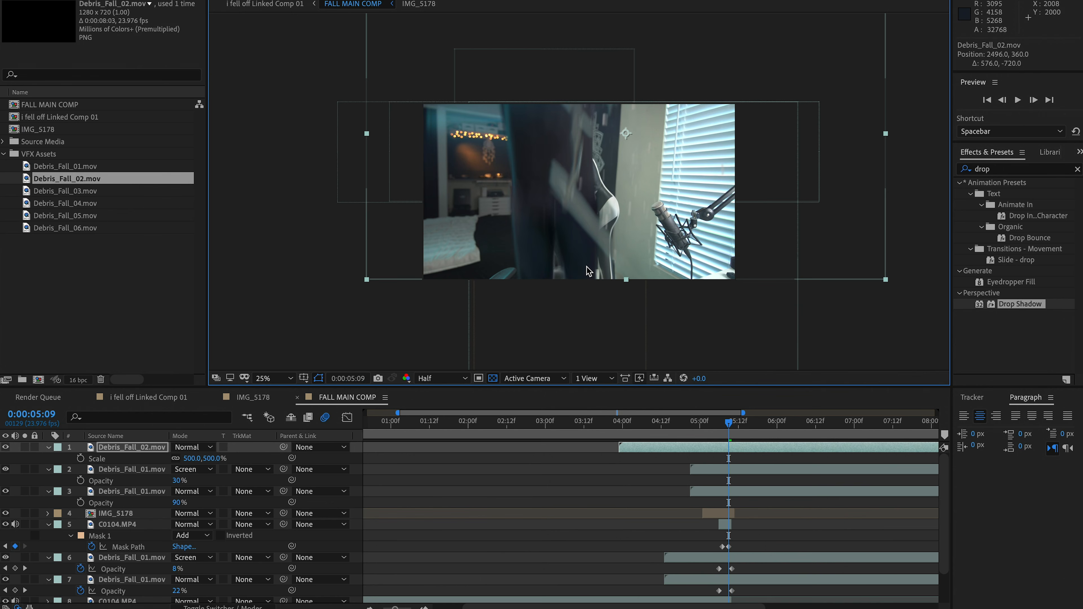
{"action": "left_click", "coordinate": [621, 428]}
{"action": "key", "text": "space"}
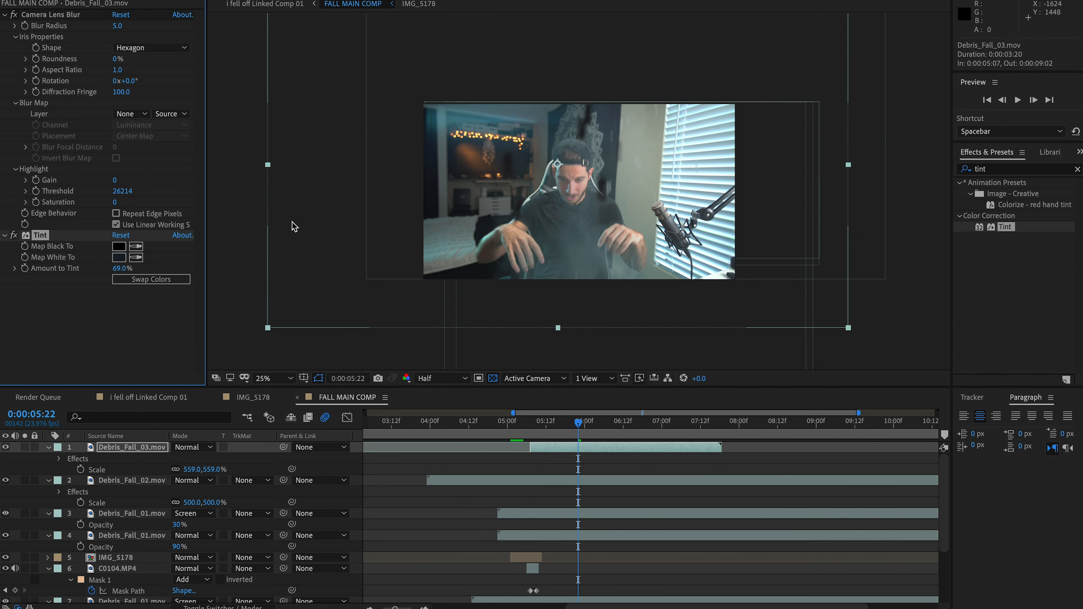
Move Debris_Fall_03.mov to position 1816, 896 and add a second Tint effect mapping white to 6EE7FF at 20%
{"action": "mouse_move", "coordinate": [293, 227]}
{"action": "left_mouse_down"}
{"action": "mouse_move", "coordinate": [346, 208]}
{"action": "mouse_move", "coordinate": [292, 242]}
{"action": "mouse_move", "coordinate": [313, 256]}
{"action": "mouse_move", "coordinate": [305, 236]}
{"action": "left_mouse_up"}
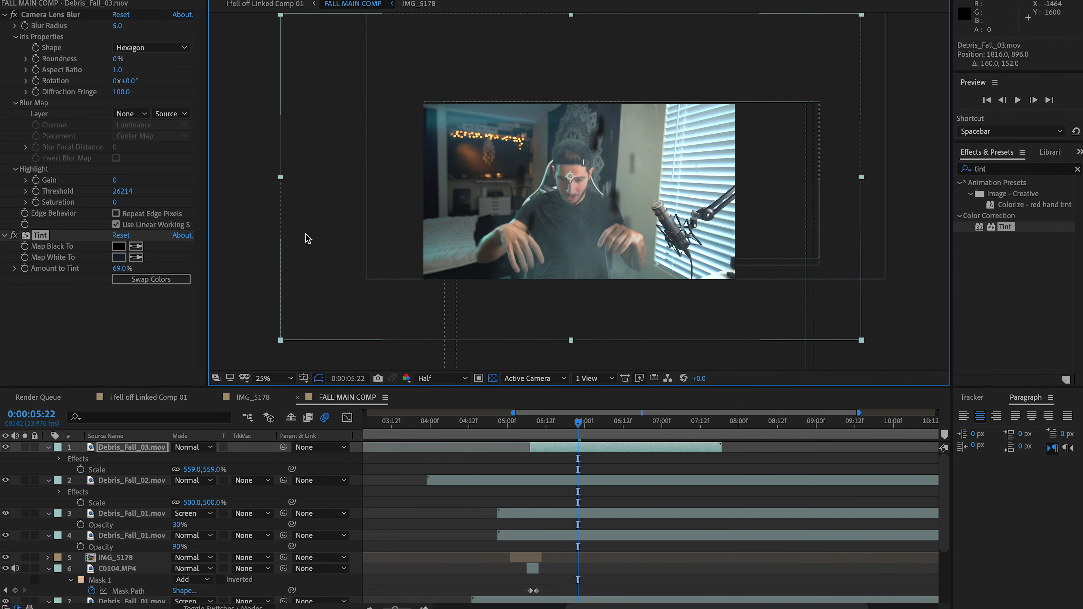
{"action": "double_click", "coordinate": [999, 227]}
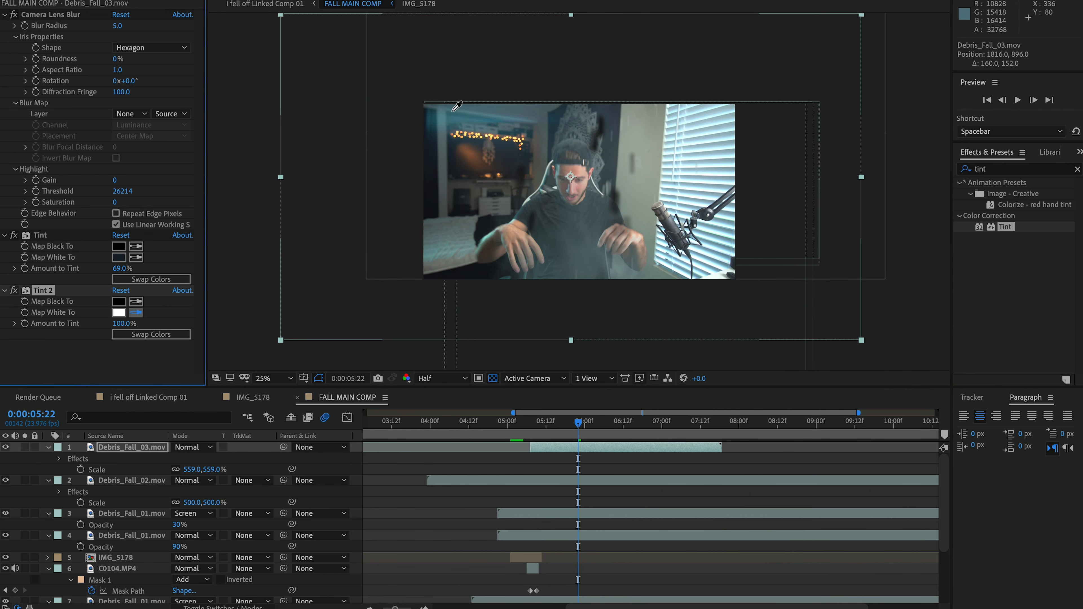
{"action": "left_click", "coordinate": [121, 312]}
{"action": "left_click", "coordinate": [111, 36]}
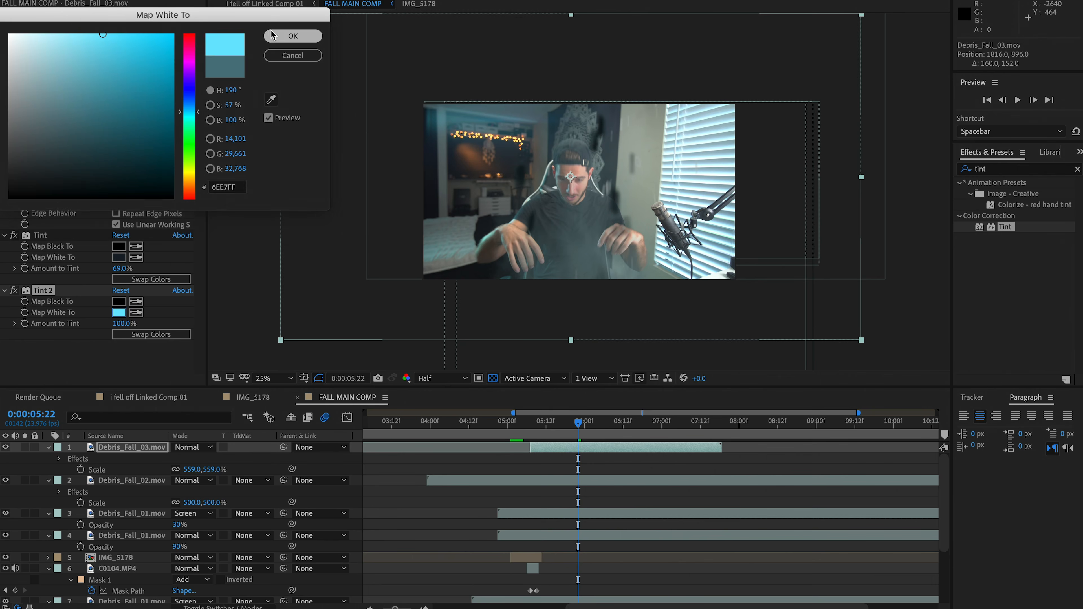
{"action": "left_click", "coordinate": [294, 35]}
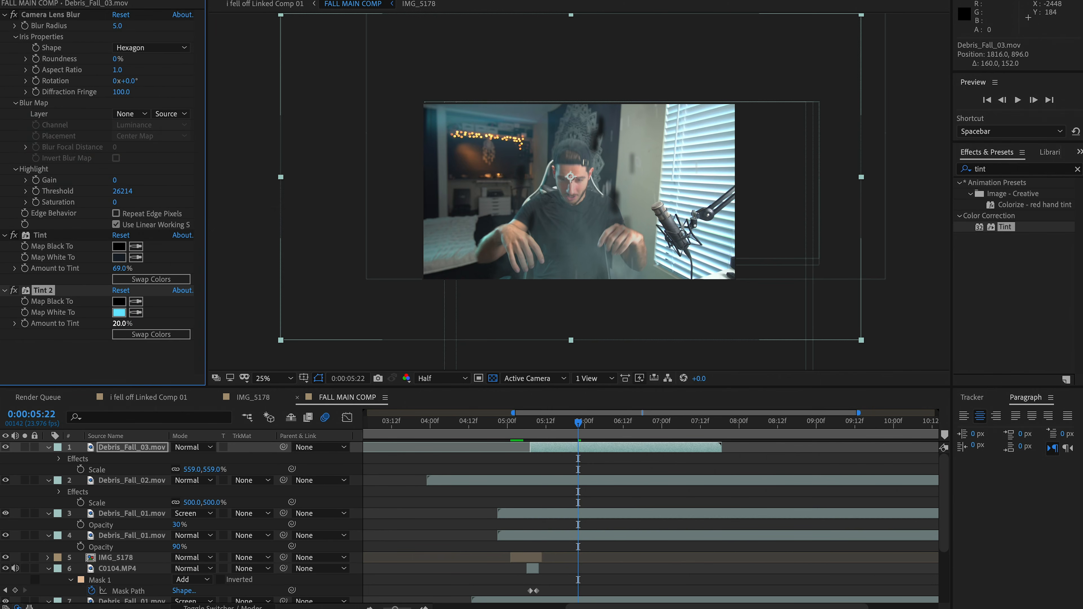
Copy the Drop Shadow effect from IMG_5178 onto Debris_Fall_03.mov and set its distance to 1
{"action": "left_click", "coordinate": [529, 560]}
{"action": "left_click", "coordinate": [69, 278]}
{"action": "key", "text": "super+c"}
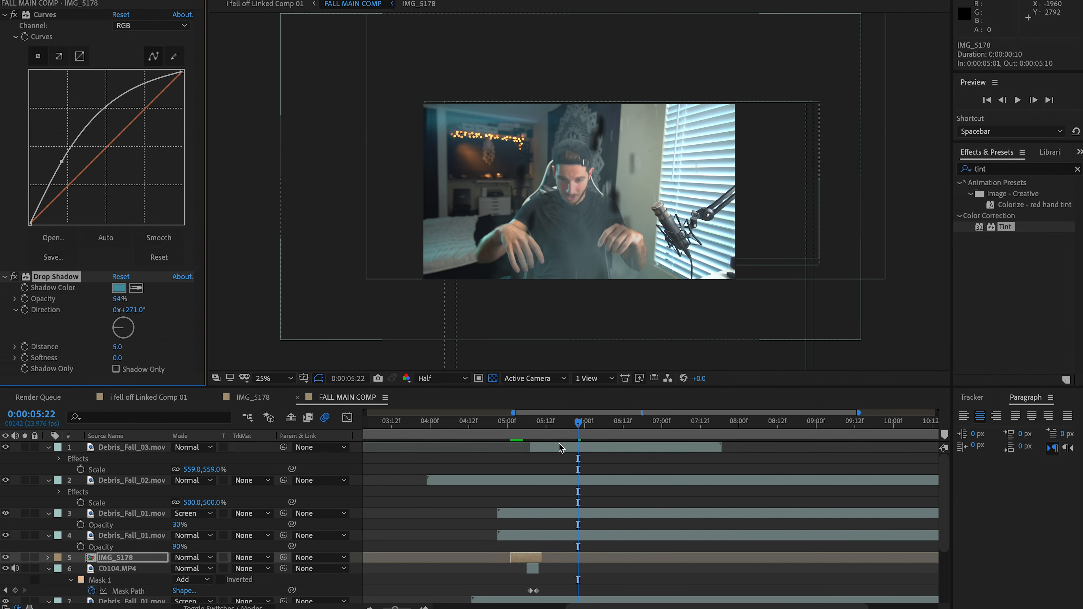
{"action": "left_click", "coordinate": [561, 447]}
{"action": "key", "text": "super+v"}
{"action": "scroll", "coordinate": [165, 369], "scroll_direction": "down", "scroll_amount": 3}
{"action": "left_click", "coordinate": [120, 357]}
{"action": "type", "text": "1"}
{"action": "key", "text": "space"}
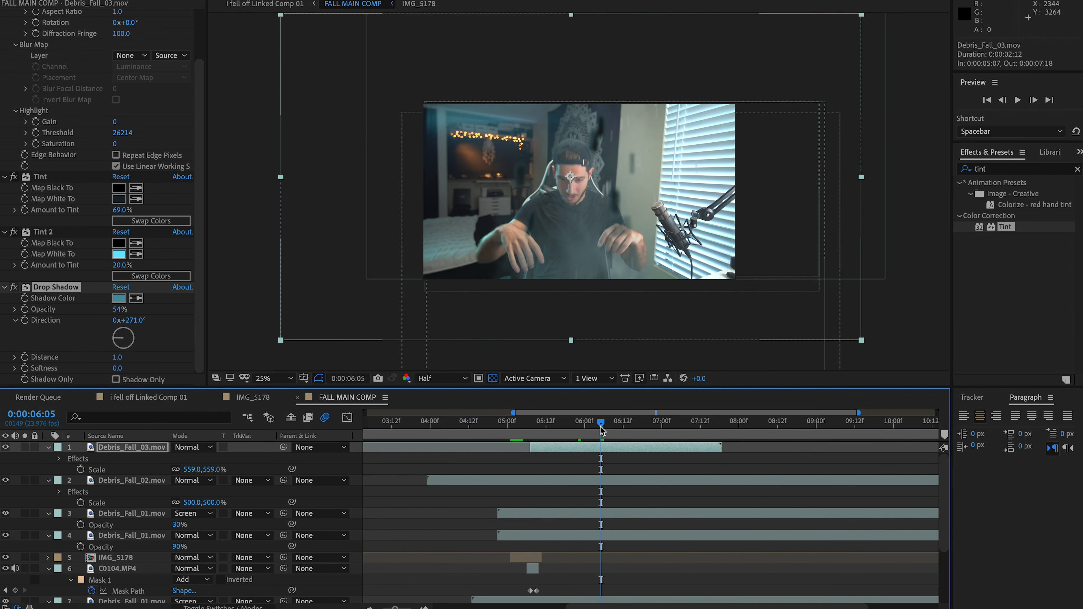